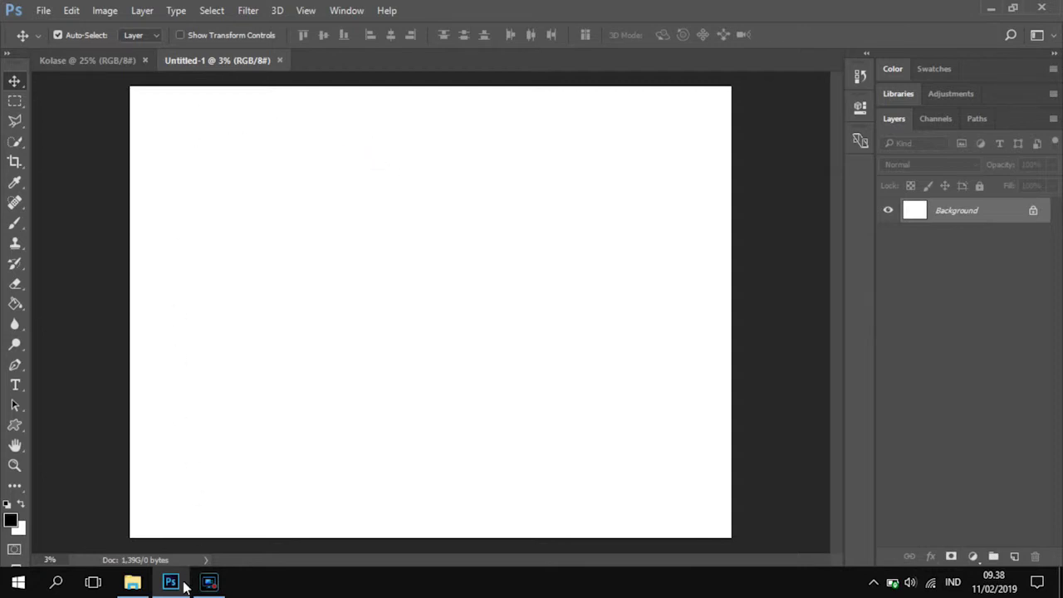
Step: Switch to File Explorer, open Foto Kolase > Gambar > 2, and bring all its photos into the Untitled-1 Photoshop document
mouse_move(137, 587)
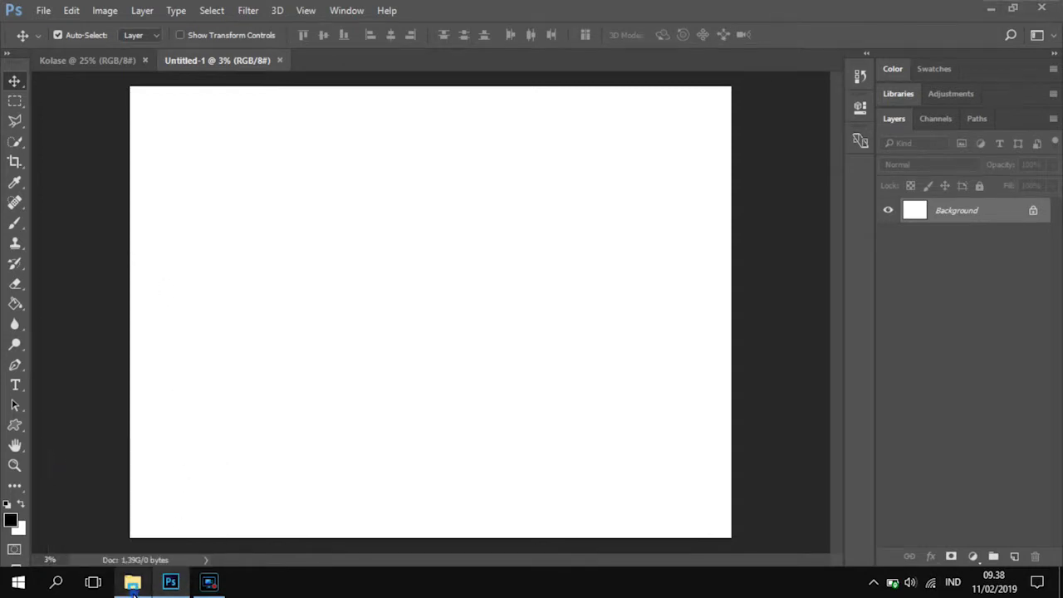
click(136, 586)
click(260, 122)
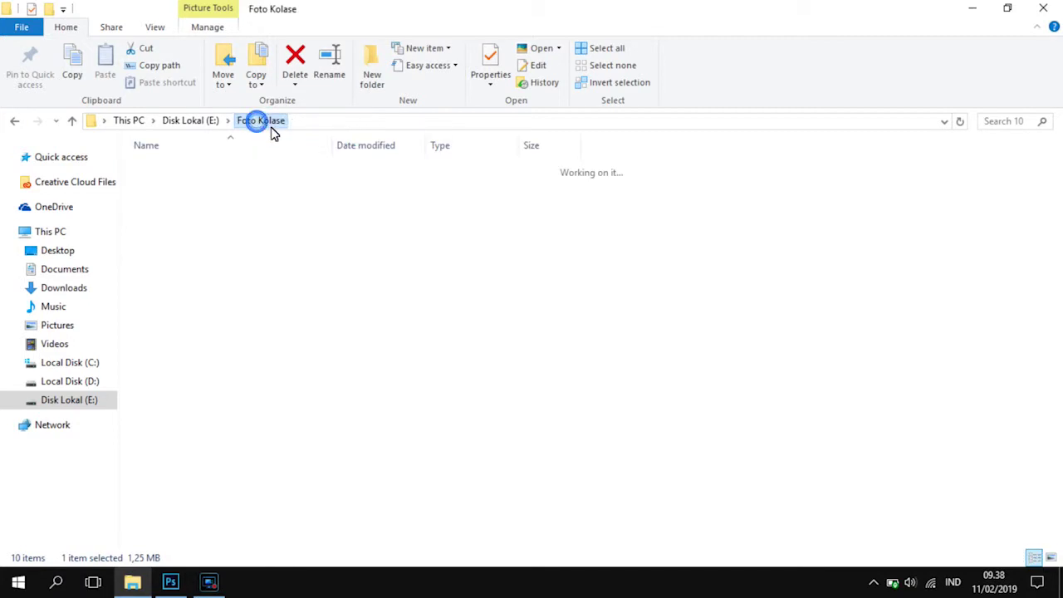
double_click(235, 168)
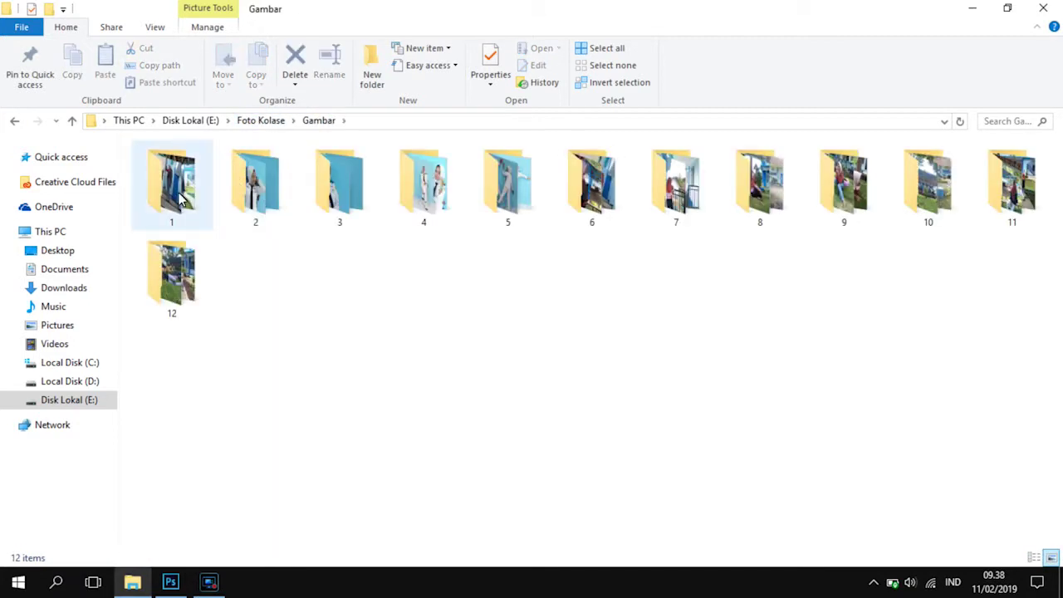
double_click(261, 193)
key(ctrl+a)
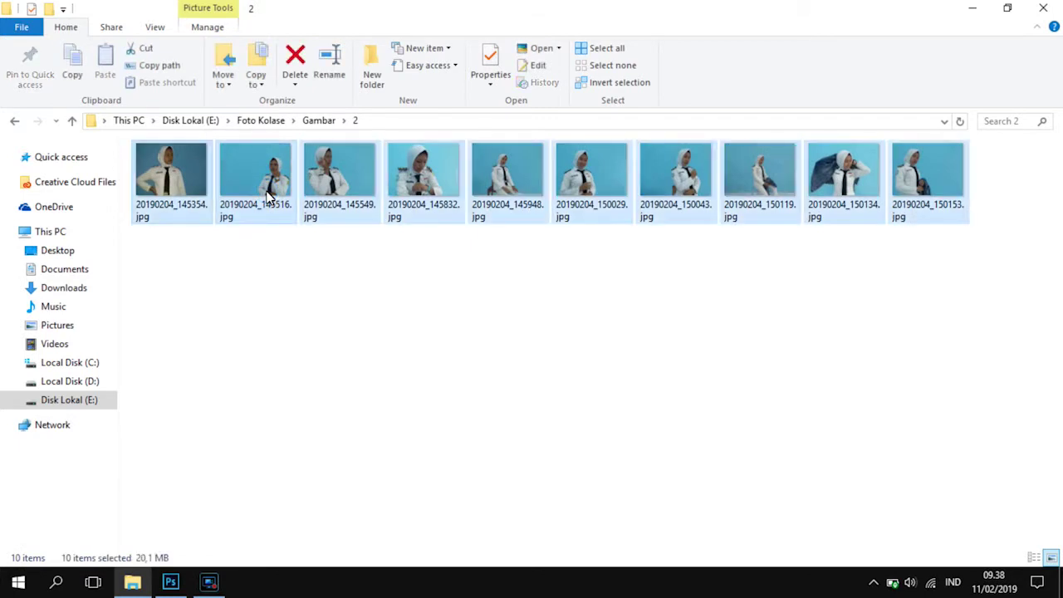
drag(190, 182, 150, 130)
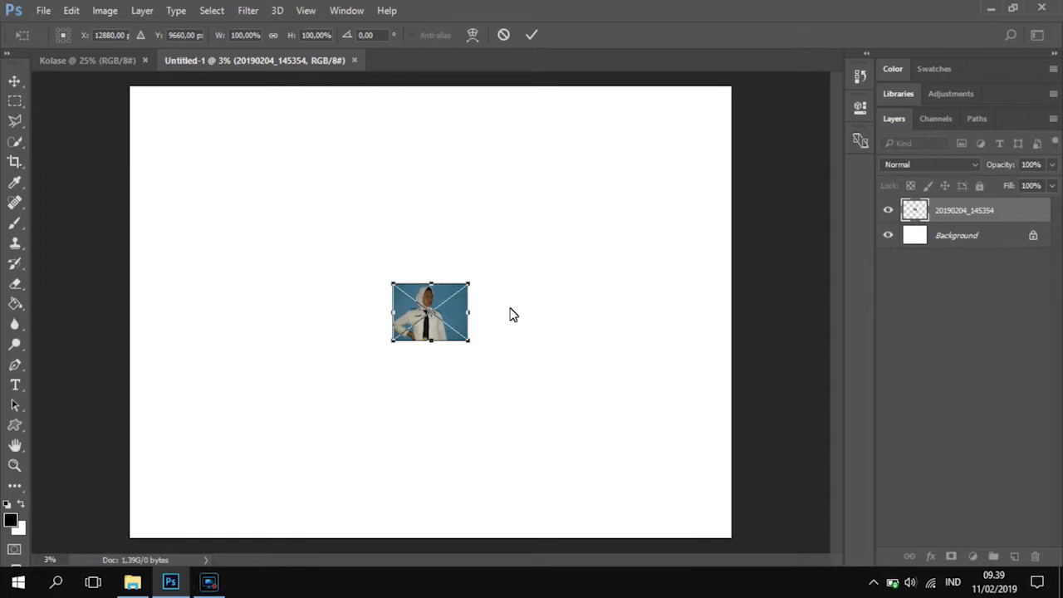
Step: Place photo 20190204_145354 flush in the upper-left corner of the canvas at 100% size
drag(454, 322, 191, 119)
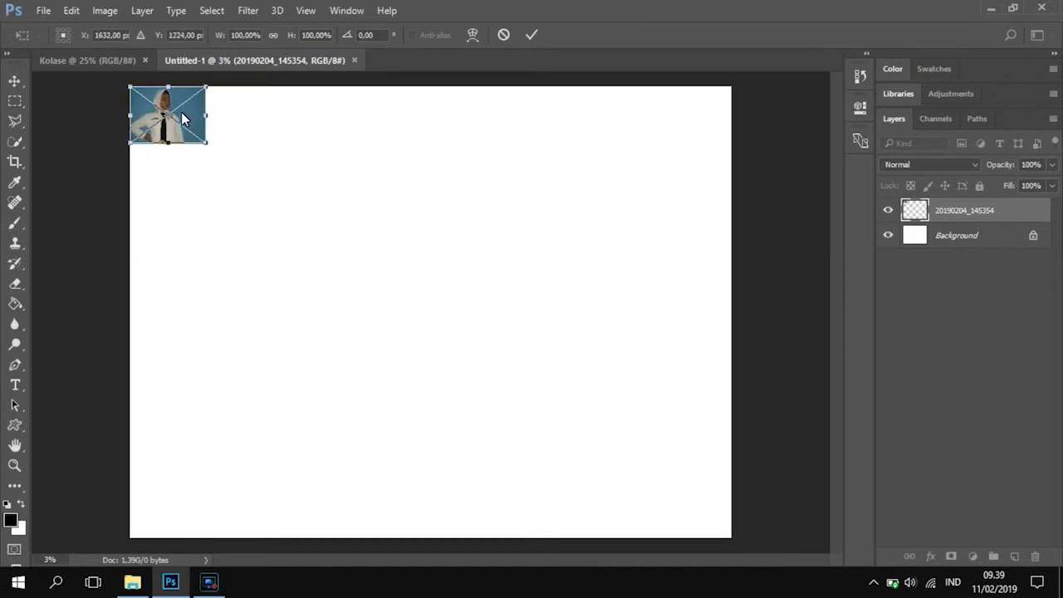
scroll(181, 112, up, 4)
scroll(181, 112, down, 4)
click(531, 34)
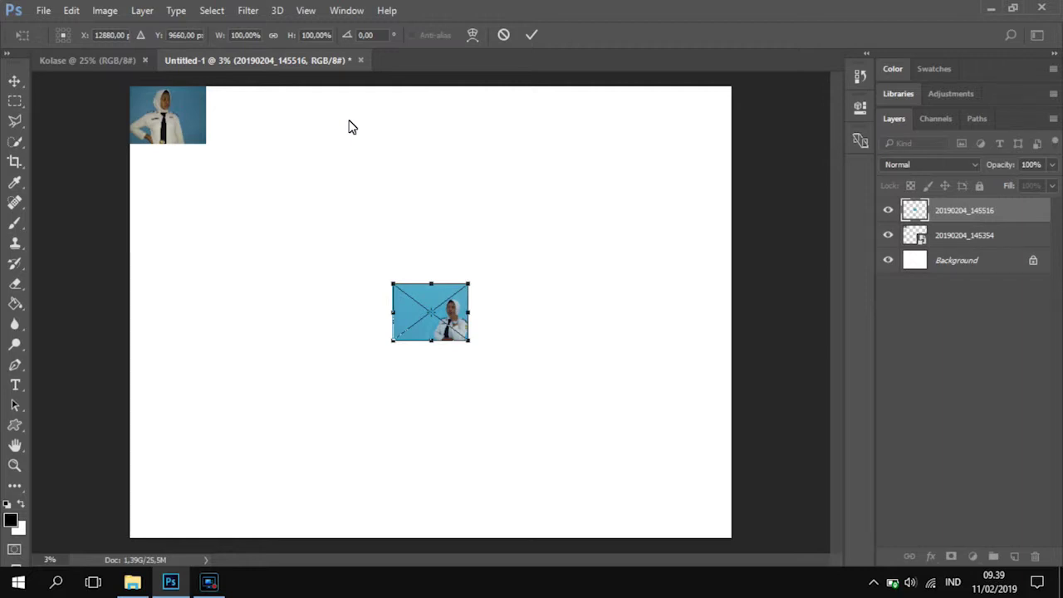
Step: Show the rulers and add a horizontal guide along the lower edge of the first photo
click(309, 11)
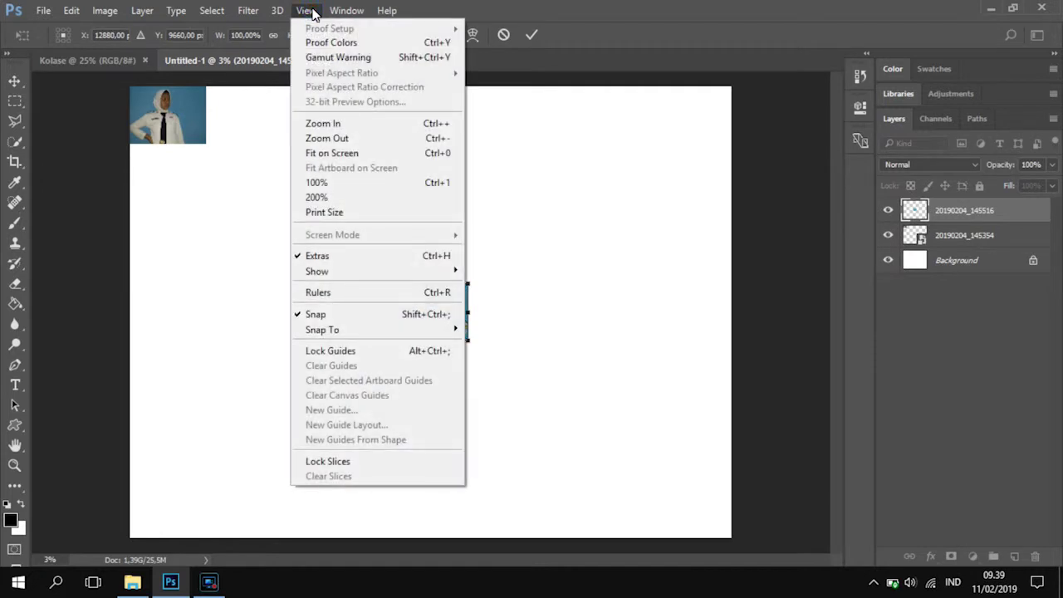
click(359, 293)
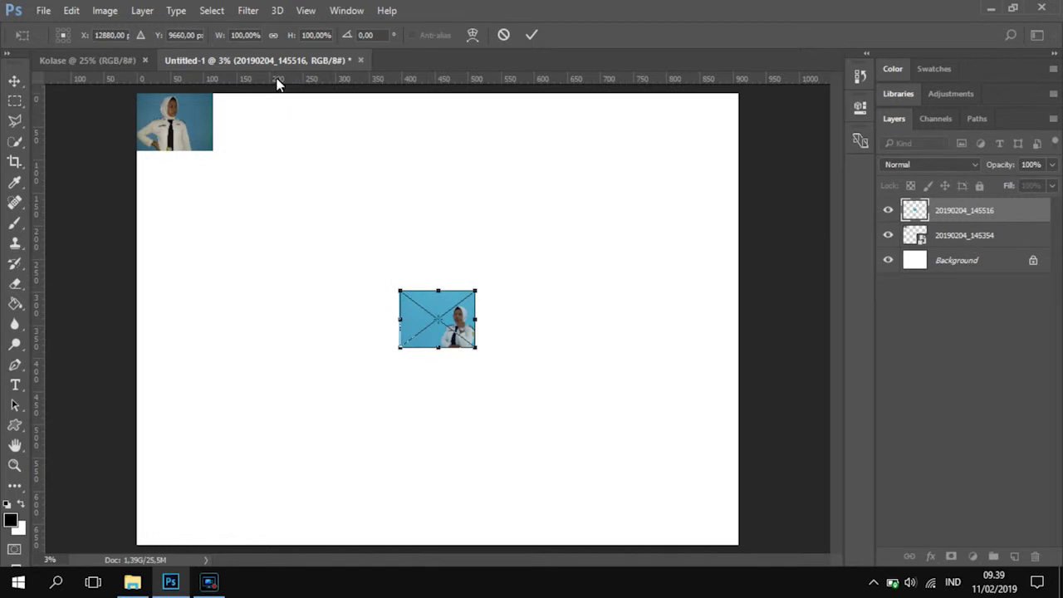
drag(273, 76, 283, 157)
scroll(191, 155, up, 3)
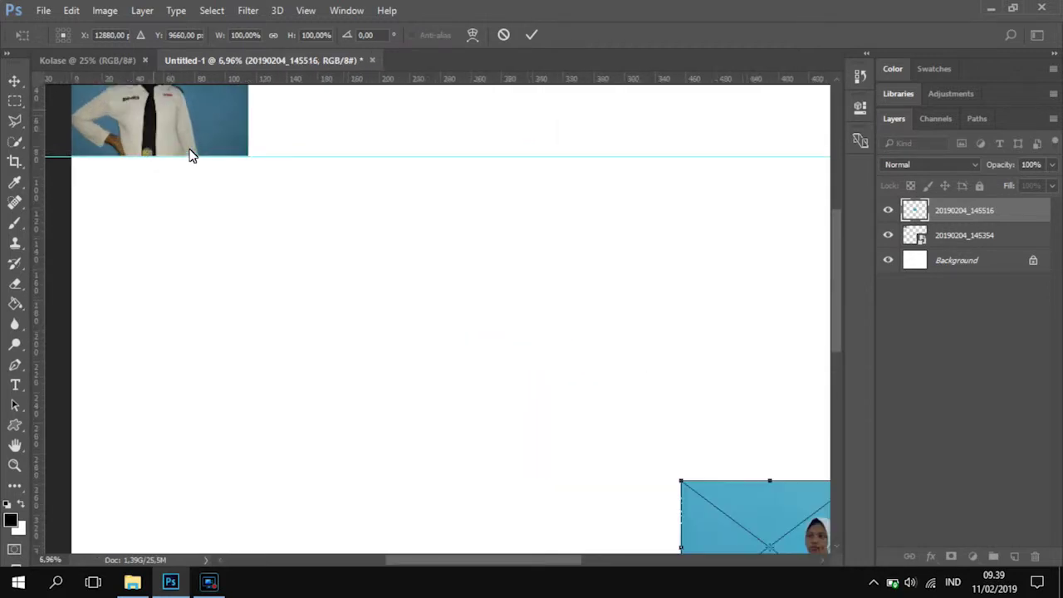
scroll(190, 155, up, 2)
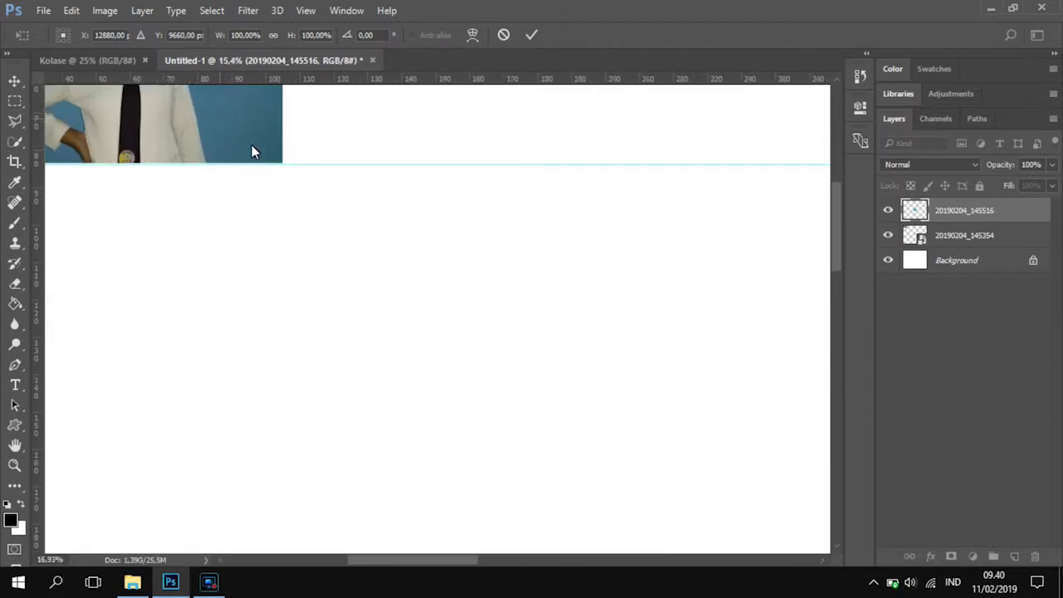
scroll(253, 152, up, 1)
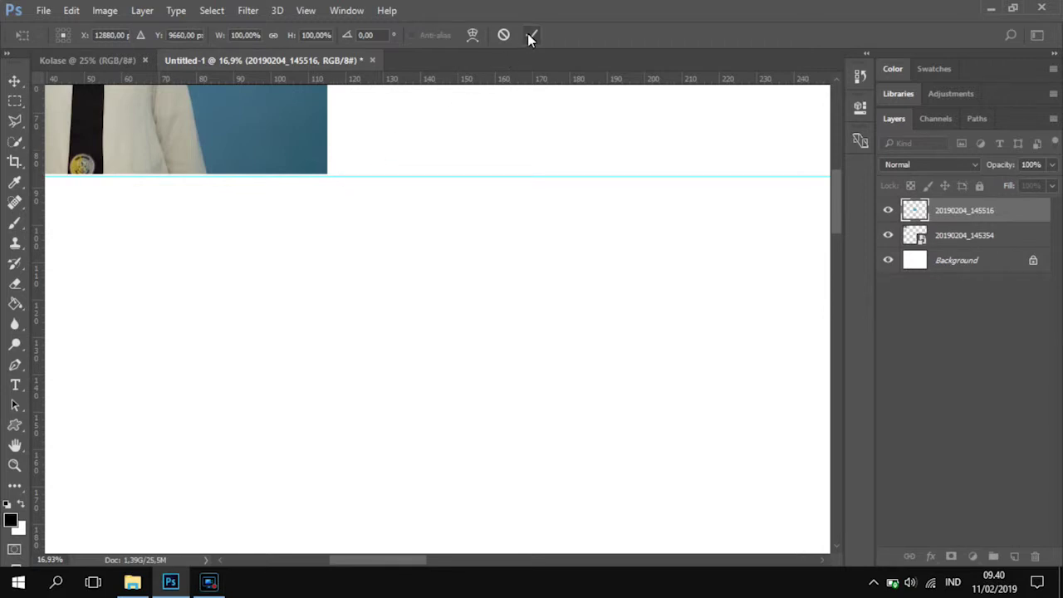
Step: Place photo 20190204_145516 directly beside the first photo's right edge, resting on the guide
scroll(373, 184, down, 3)
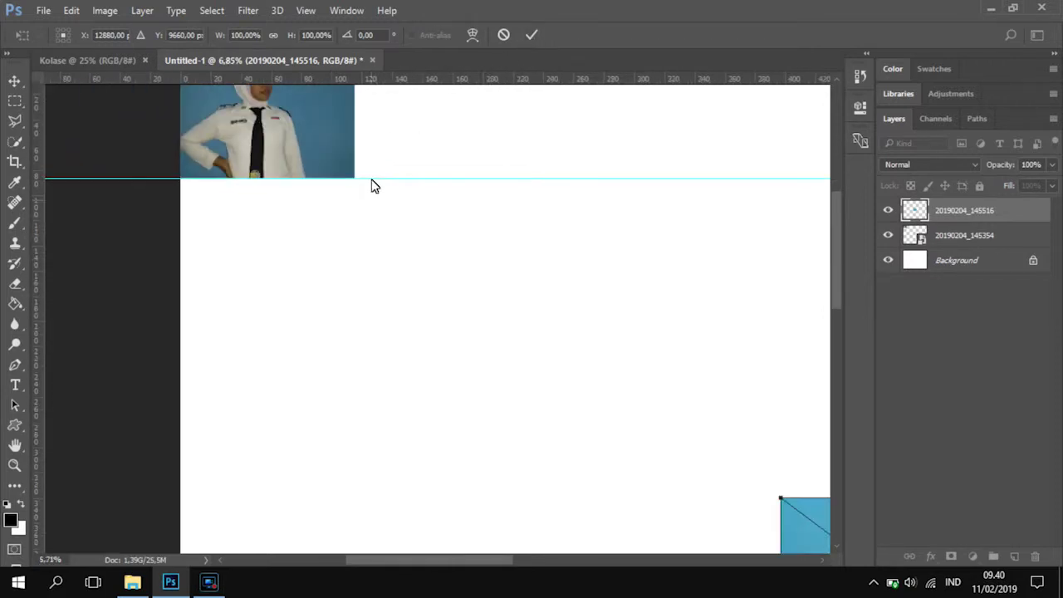
scroll(373, 185, down, 1)
scroll(324, 257, down, 1)
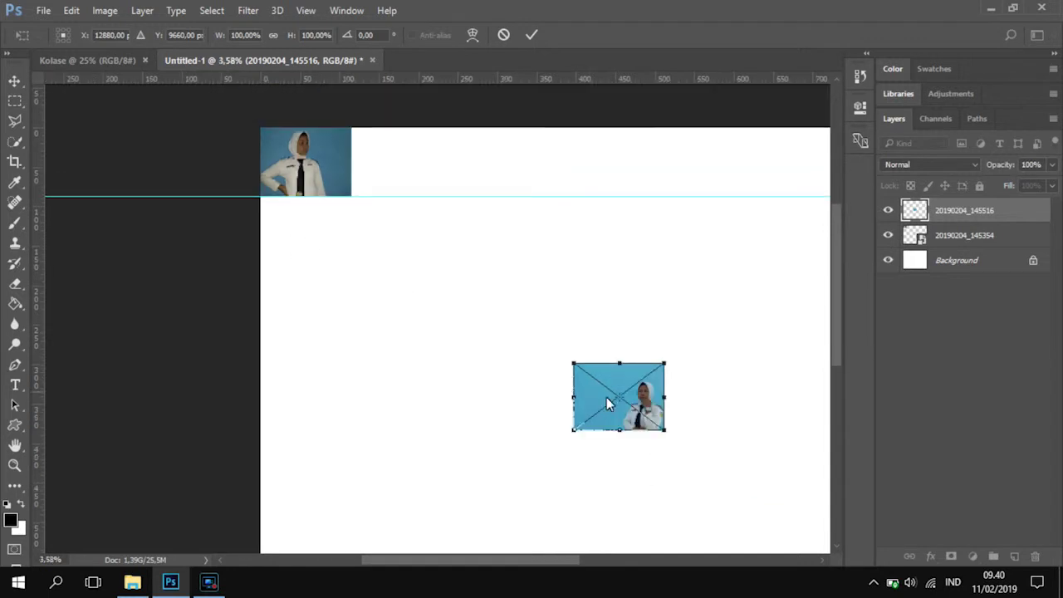
drag(601, 393, 375, 161)
scroll(382, 166, up, 2)
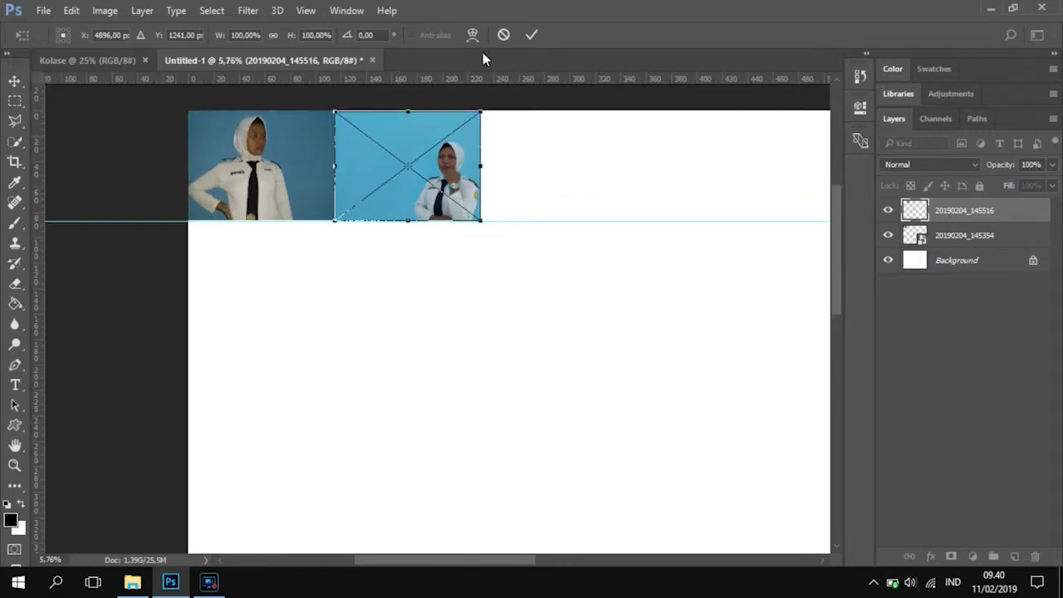
click(531, 35)
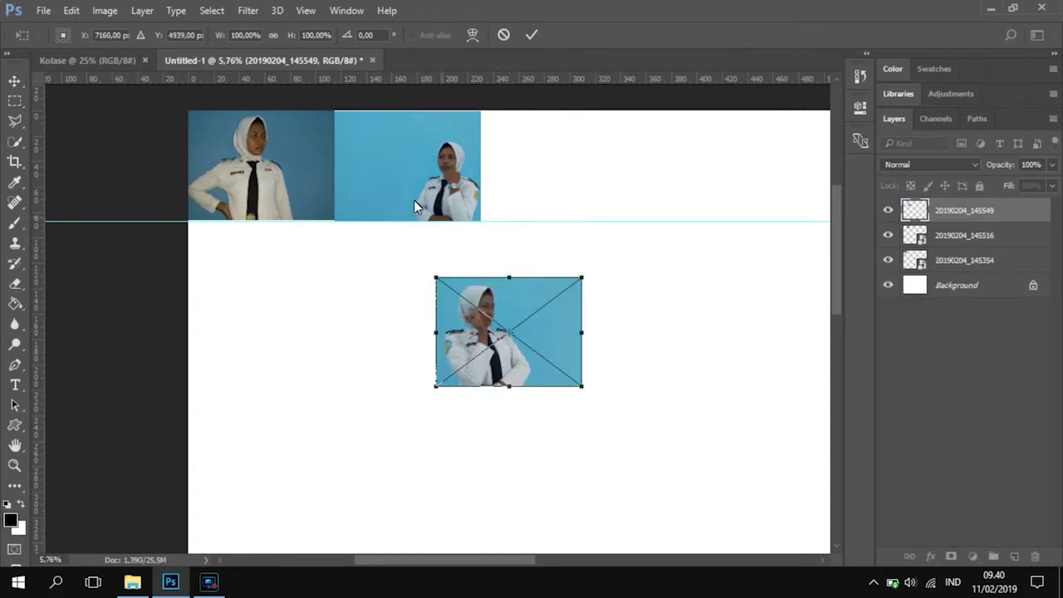
Step: Place photo 20190204_145549 as the third image of the top row, flush with the second photo
scroll(304, 184, up, 1)
scroll(304, 178, up, 5)
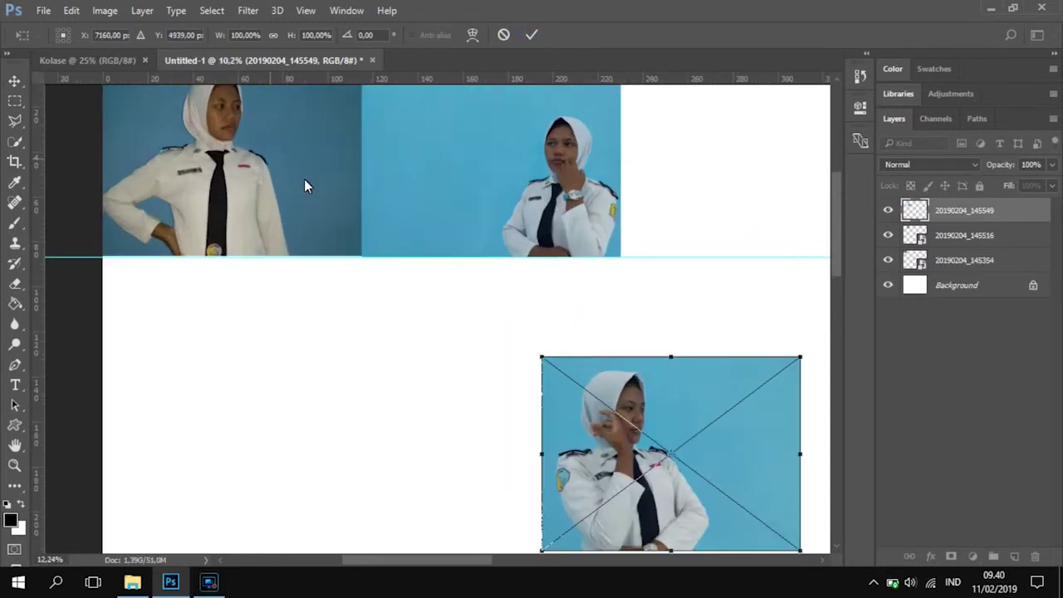
scroll(309, 184, down, 2)
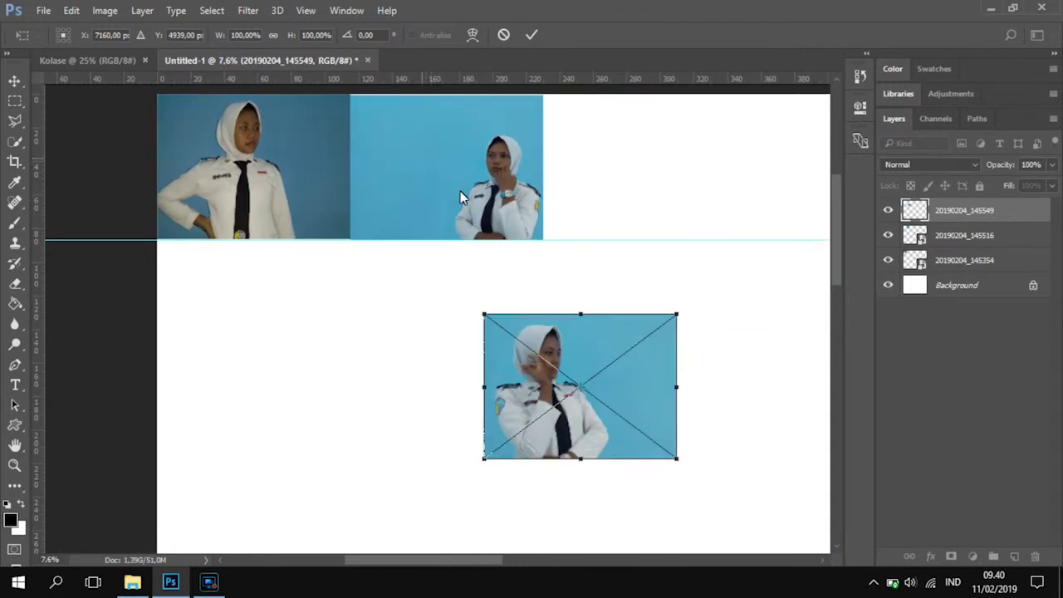
drag(572, 359, 629, 133)
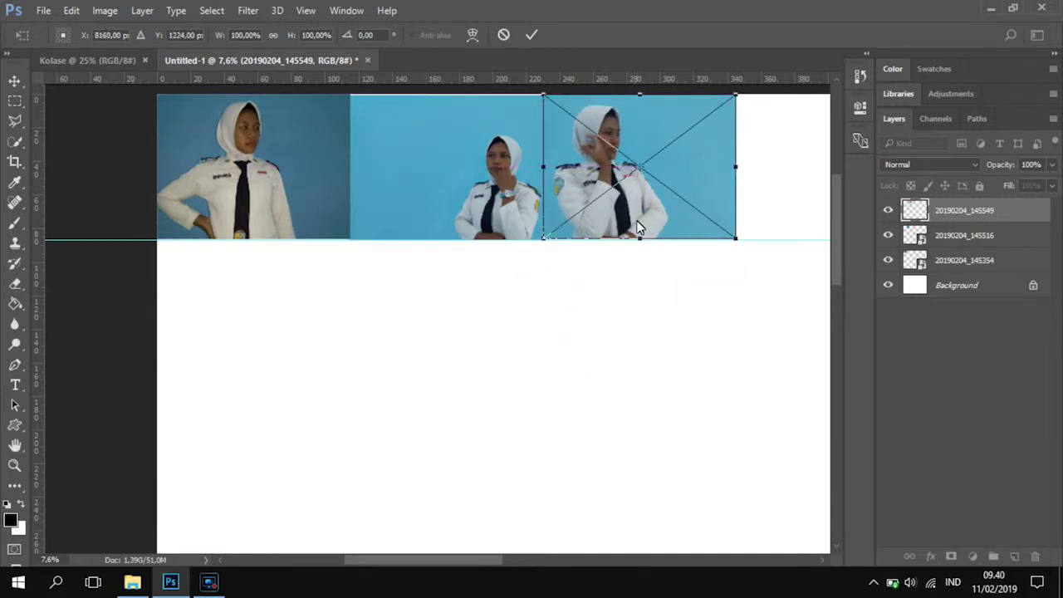
click(532, 35)
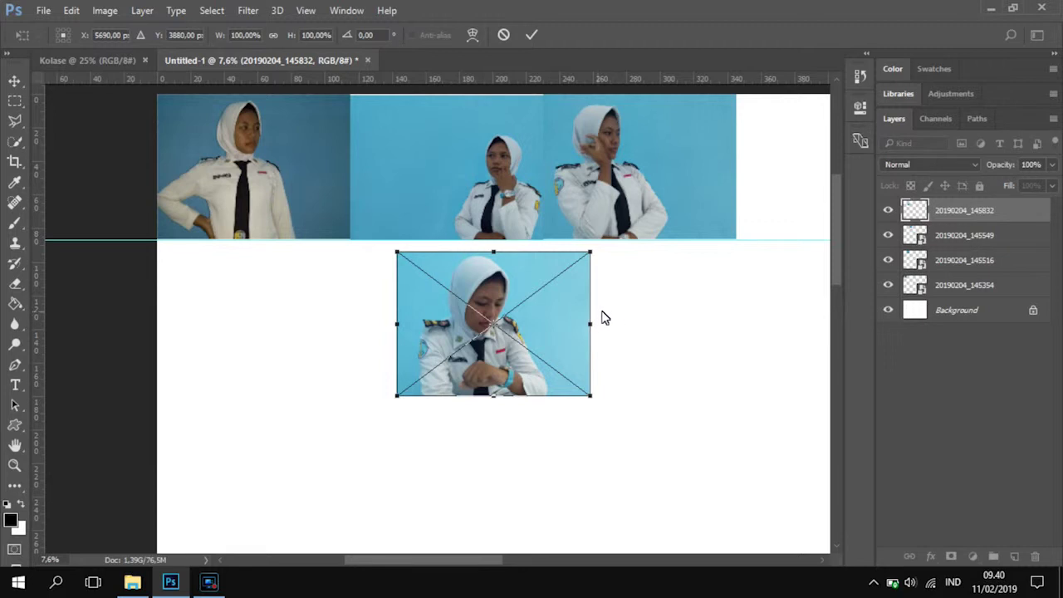
Step: Place photos 20190204_145832 and 20190204_145948 side by side as the fourth and fifth images of the top row
drag(593, 315, 667, 195)
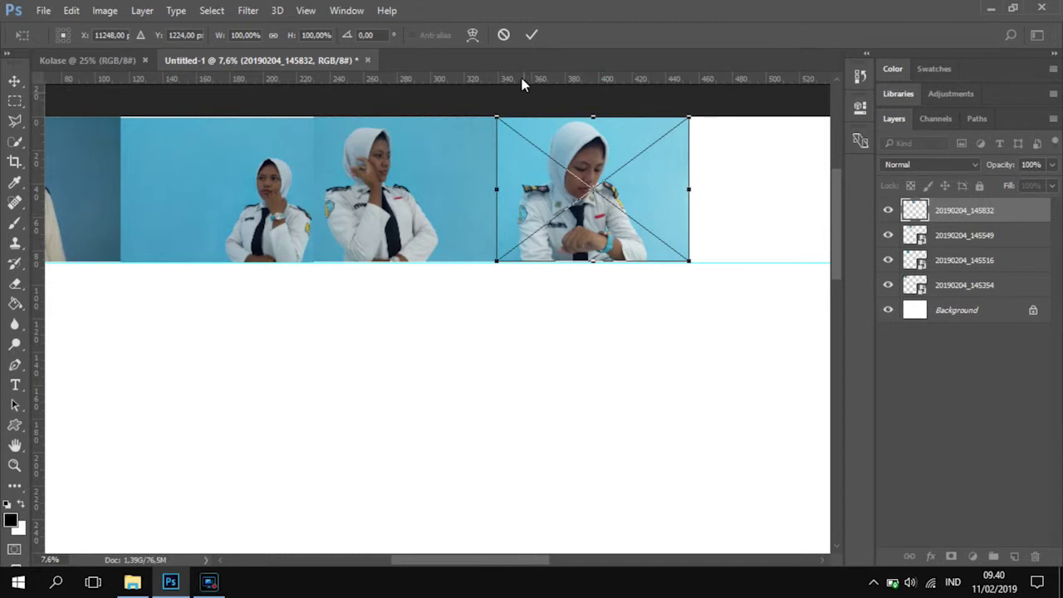
click(532, 34)
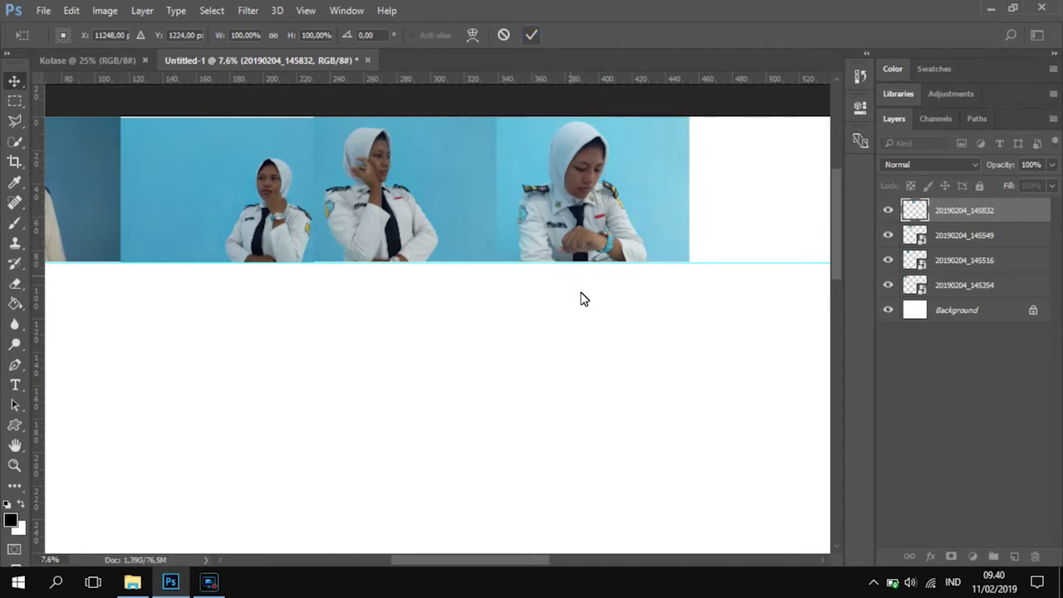
mouse_move(595, 306)
mouse_down()
mouse_move(532, 291)
mouse_move(441, 294)
mouse_move(353, 333)
mouse_up()
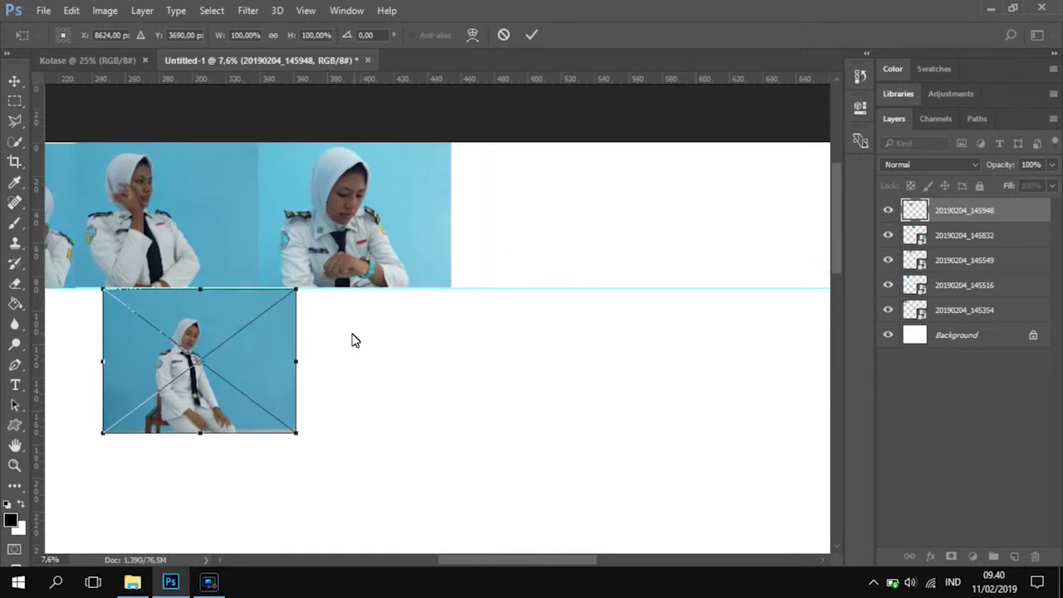
mouse_move(250, 364)
mouse_down()
mouse_move(479, 257)
mouse_move(549, 199)
mouse_move(603, 223)
mouse_up()
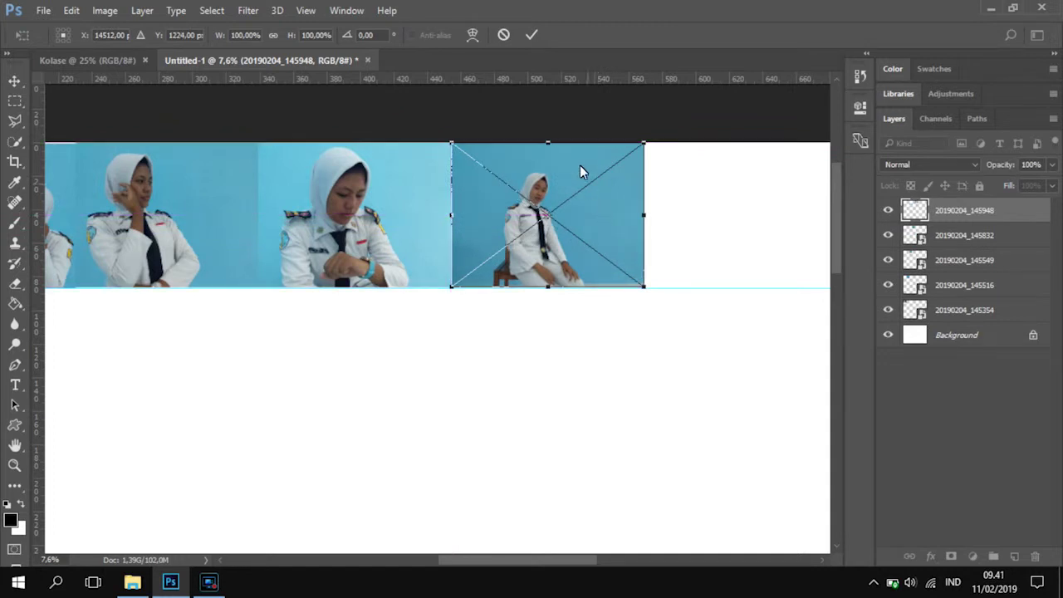
click(533, 36)
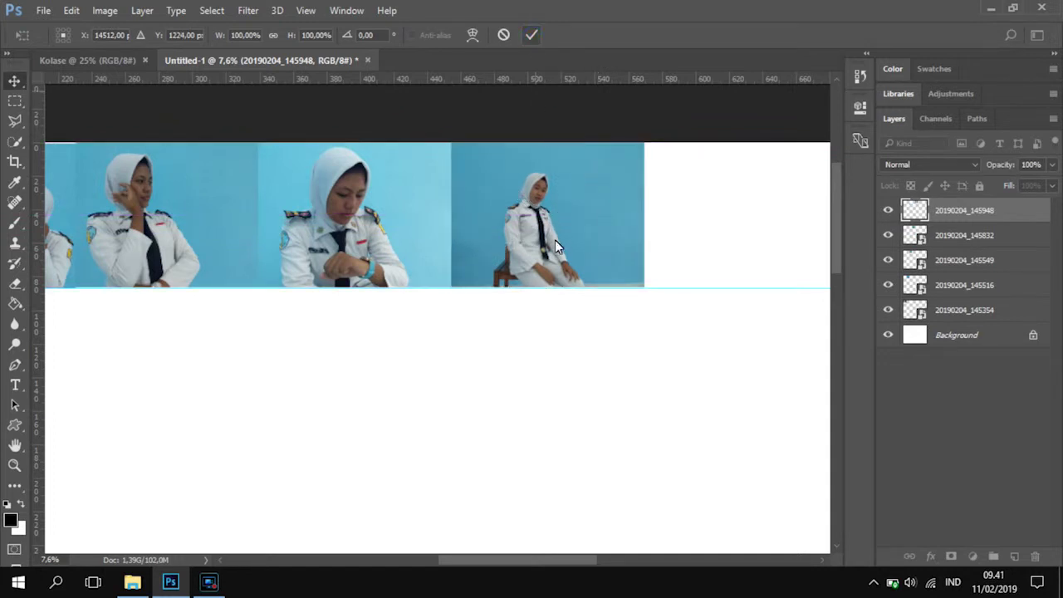
Step: Place photo 20190204_150029 as the sixth image of the top row, flush with the fifth photo
drag(561, 322, 482, 322)
scroll(484, 328, right, 5)
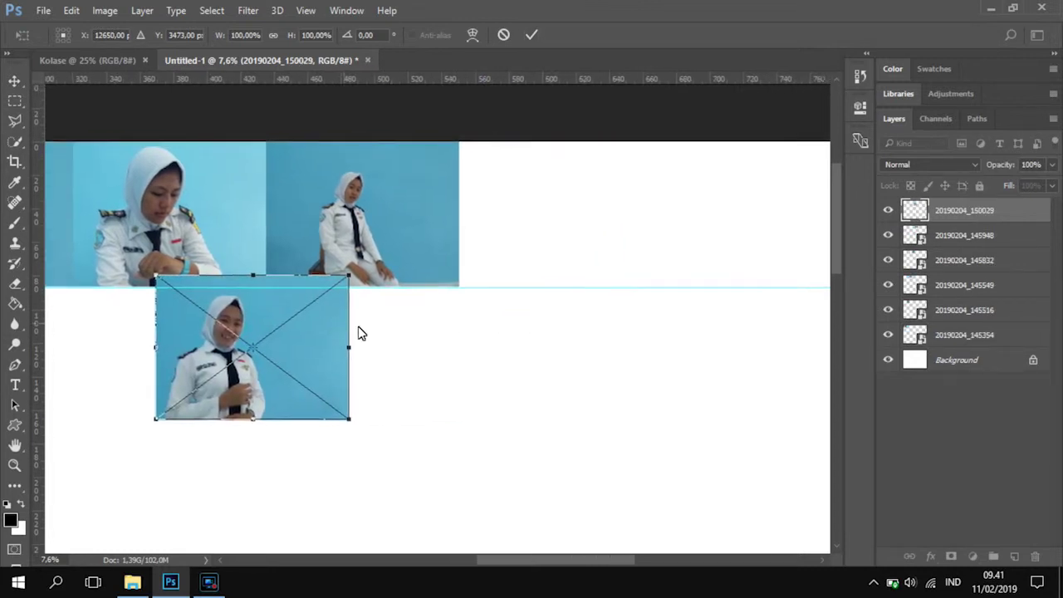
drag(298, 359, 587, 223)
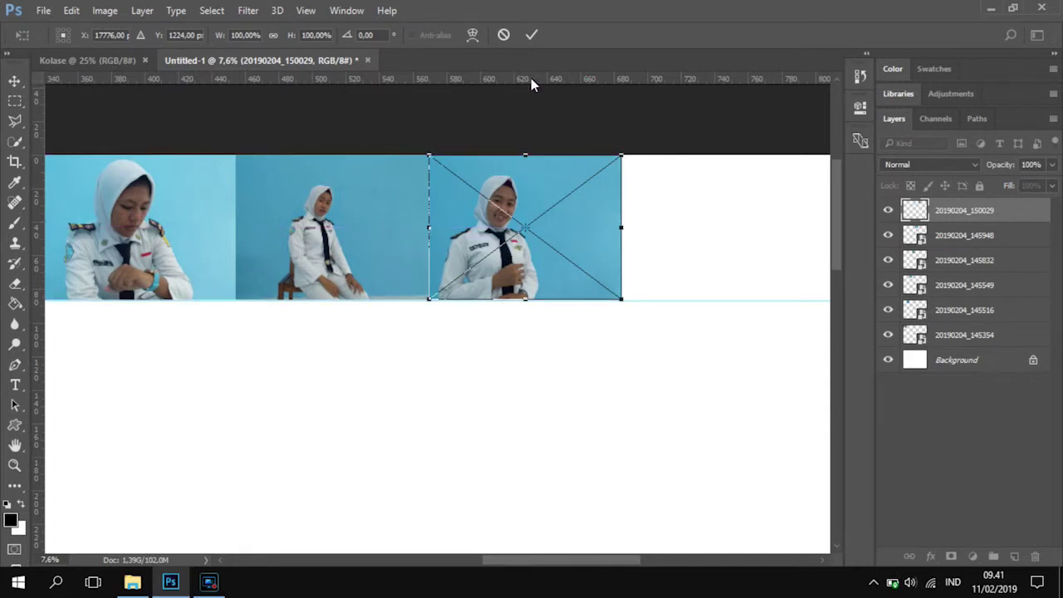
click(531, 35)
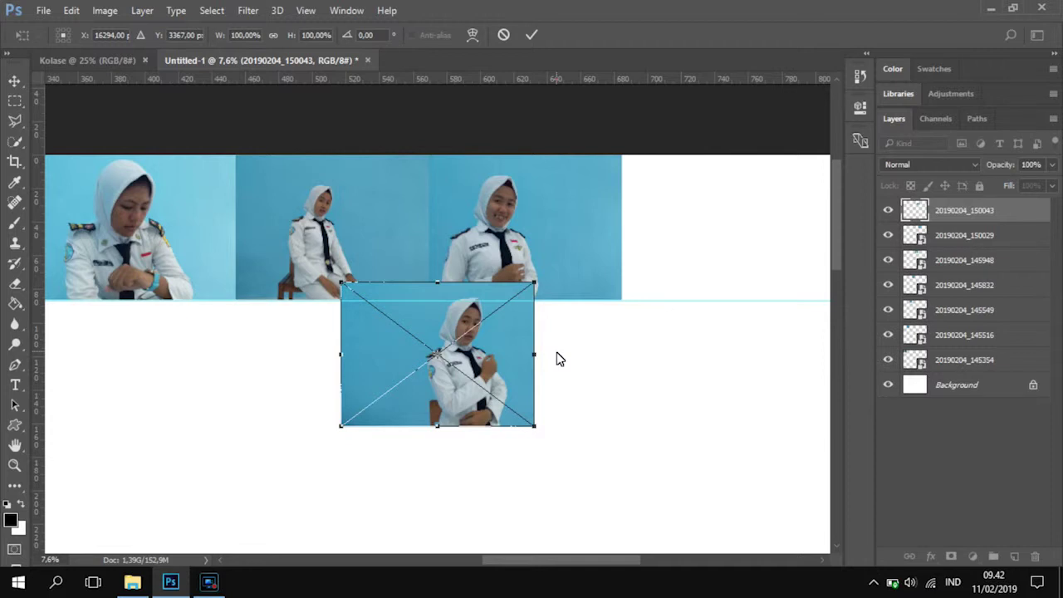
Step: Complete the top row up to the canvas's right edge with photos 20190204_150043 and 20190204_150119
drag(488, 363, 763, 240)
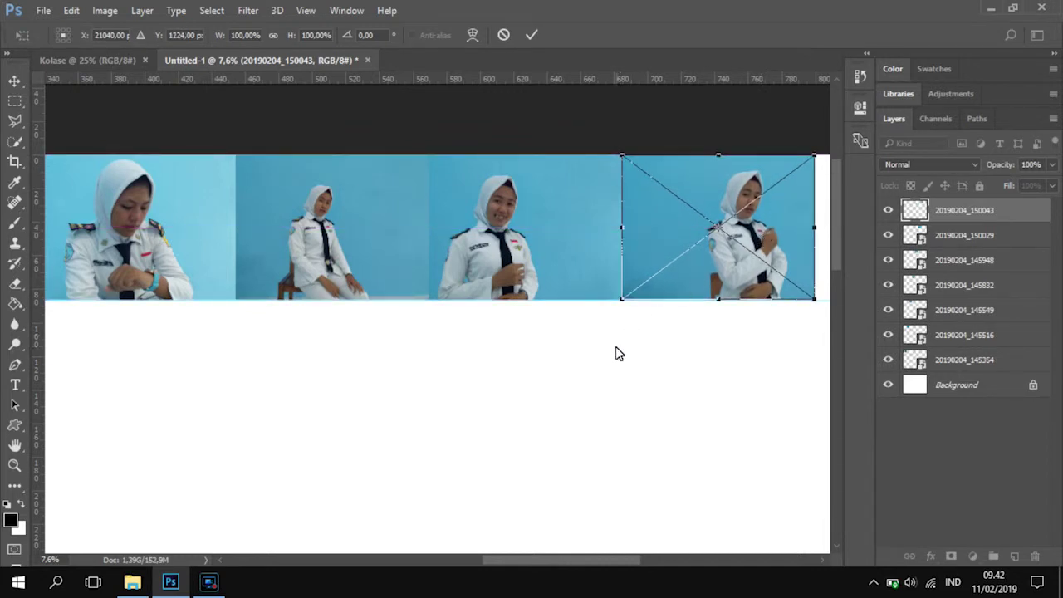
drag(570, 365, 329, 366)
click(531, 35)
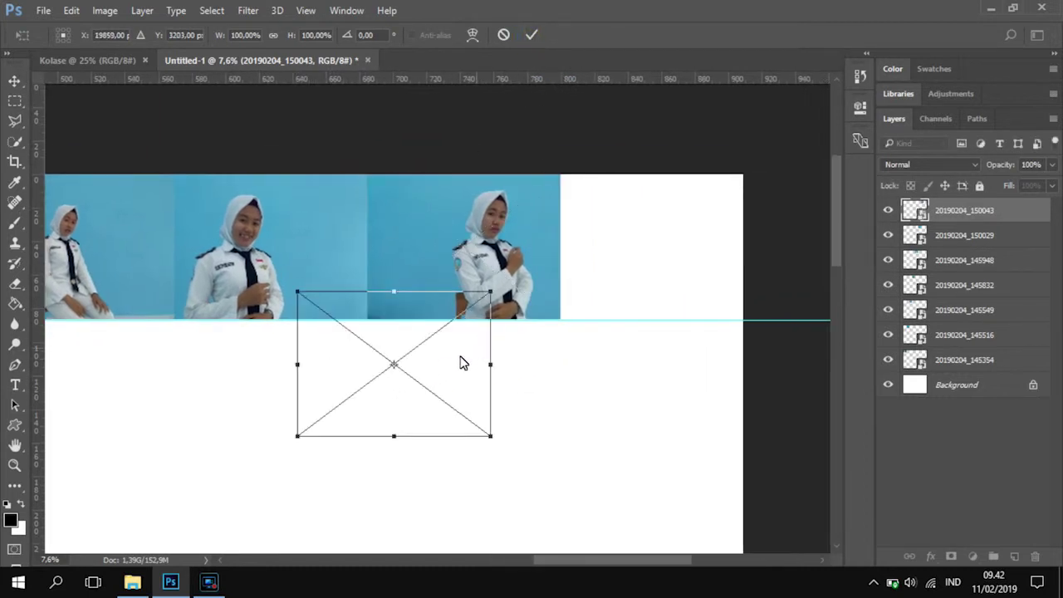
drag(444, 366, 708, 248)
click(532, 35)
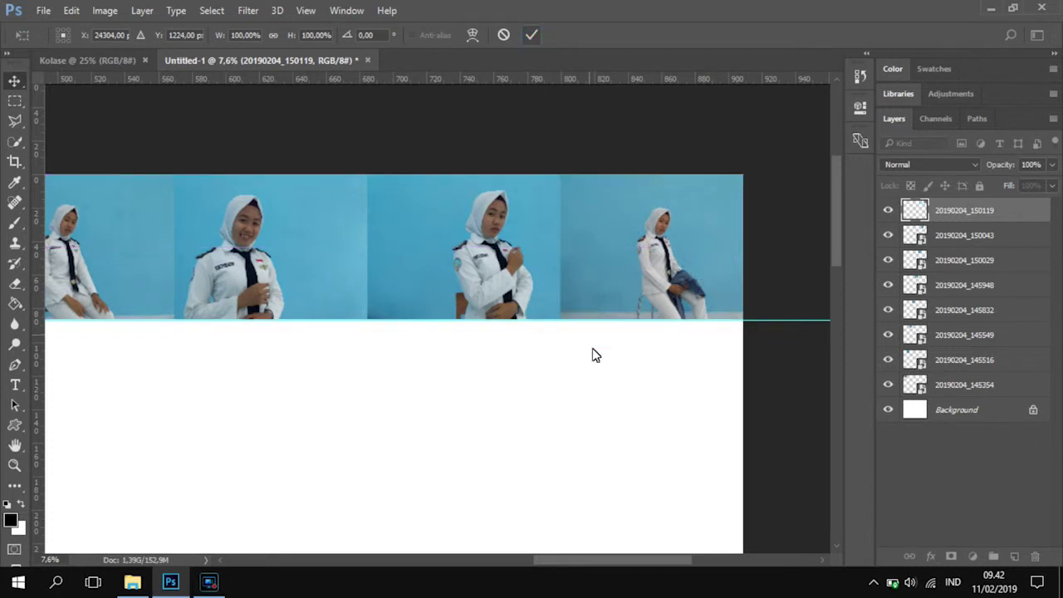
Step: Place photo 20190204_150134 at the canvas's right edge in the second row, directly below the last photo of the top row
scroll(579, 363, down, 3)
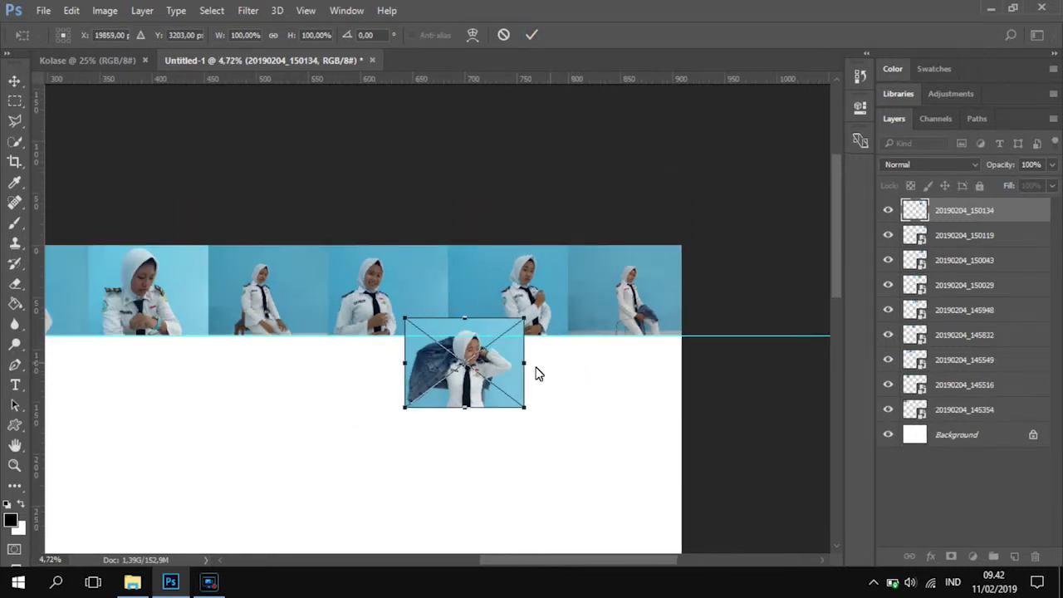
scroll(334, 411, down, 1)
drag(458, 373, 284, 367)
scroll(446, 330, up, 1)
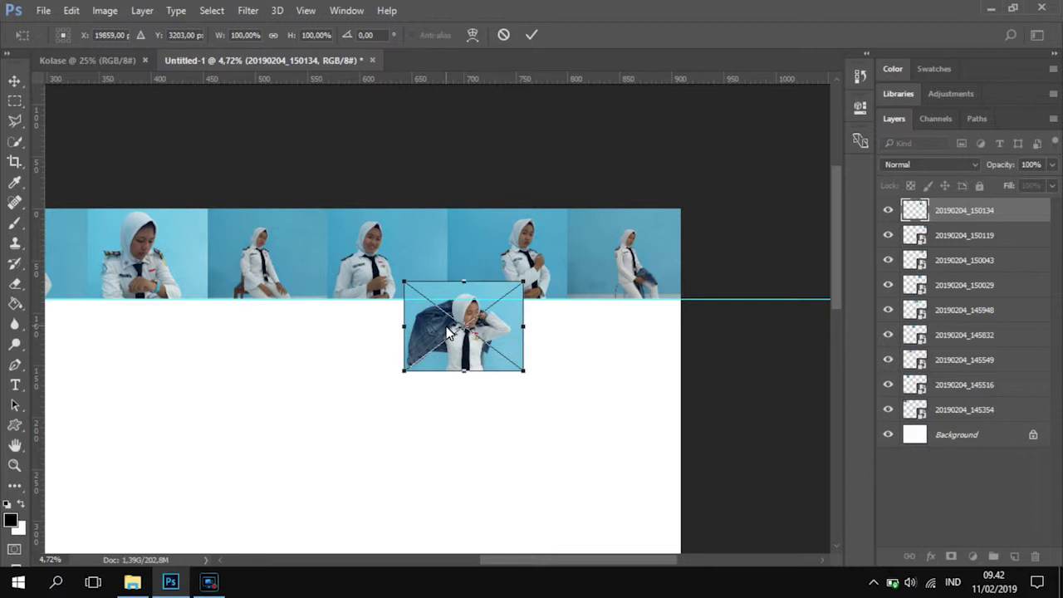
scroll(453, 336, up, 2)
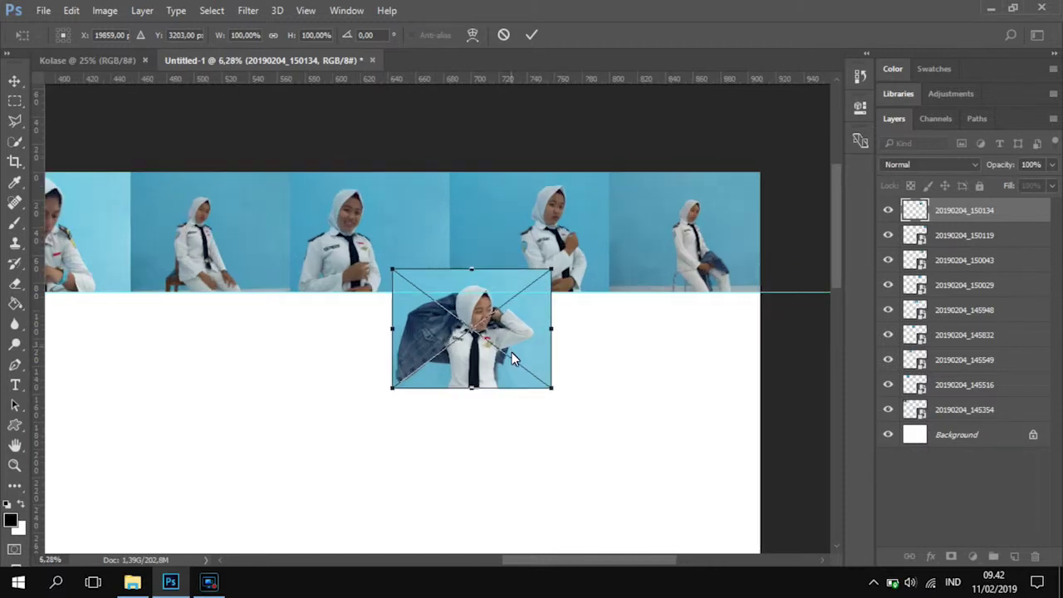
scroll(512, 357, right, 2)
drag(437, 328, 647, 349)
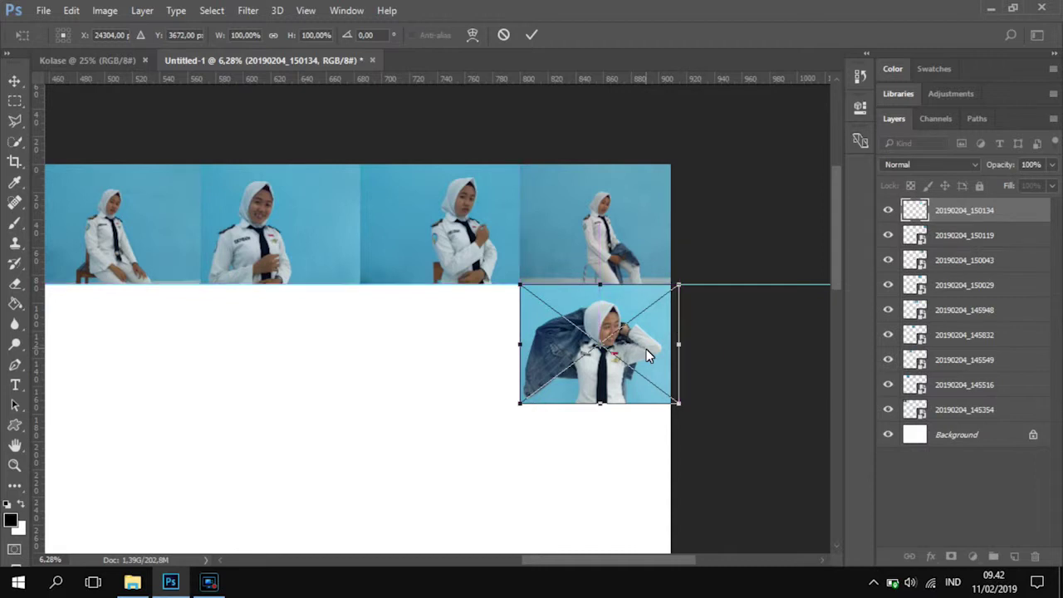
click(536, 36)
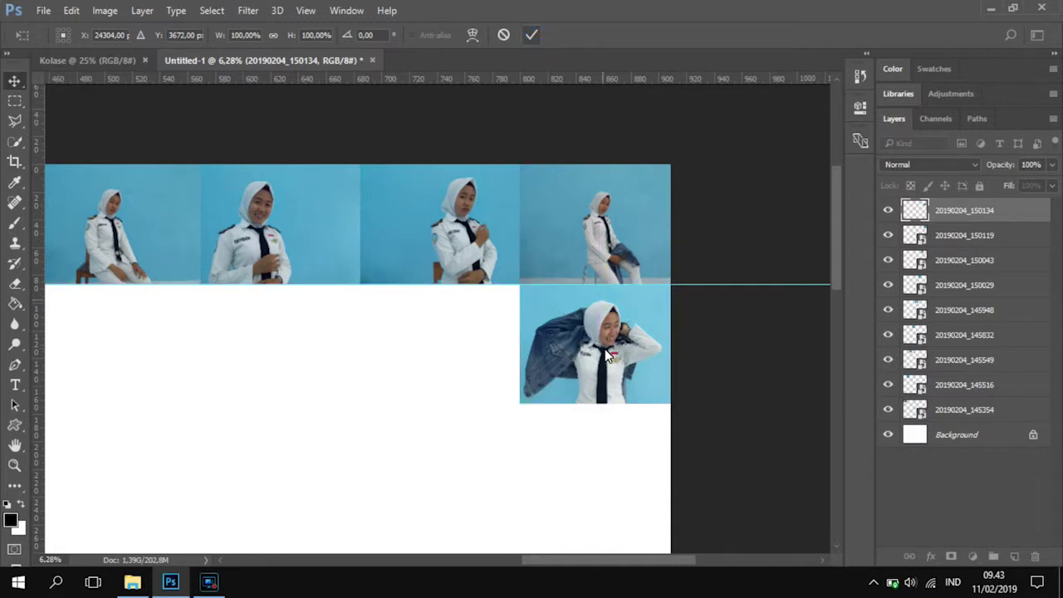
drag(409, 355, 487, 337)
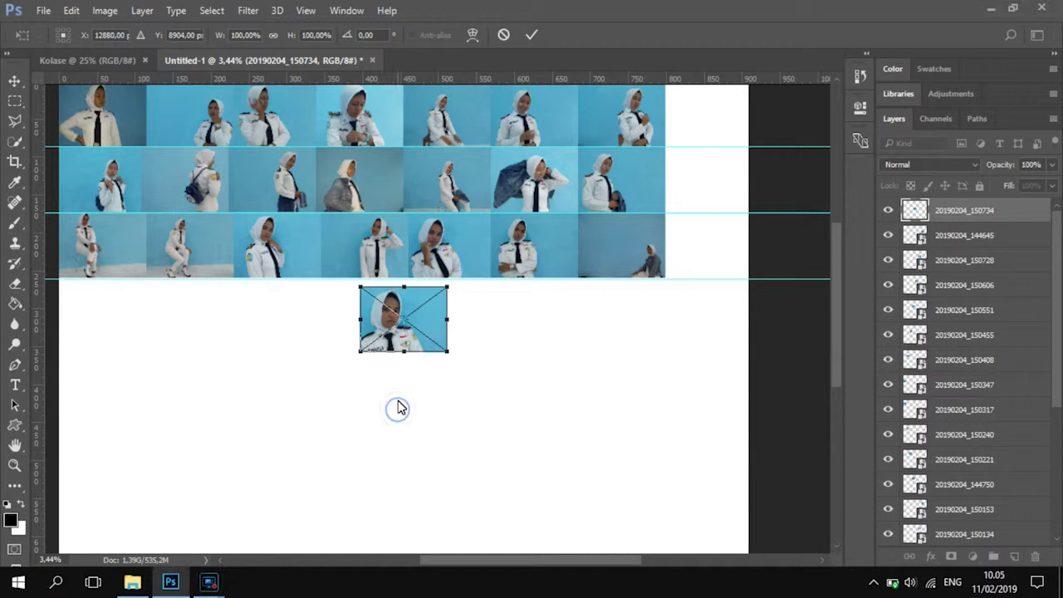
Step: Place photos 20190204_150734 and 20190204_150818 as the seventh and sixth images of the fourth row, directly below the third row
drag(431, 328, 623, 337)
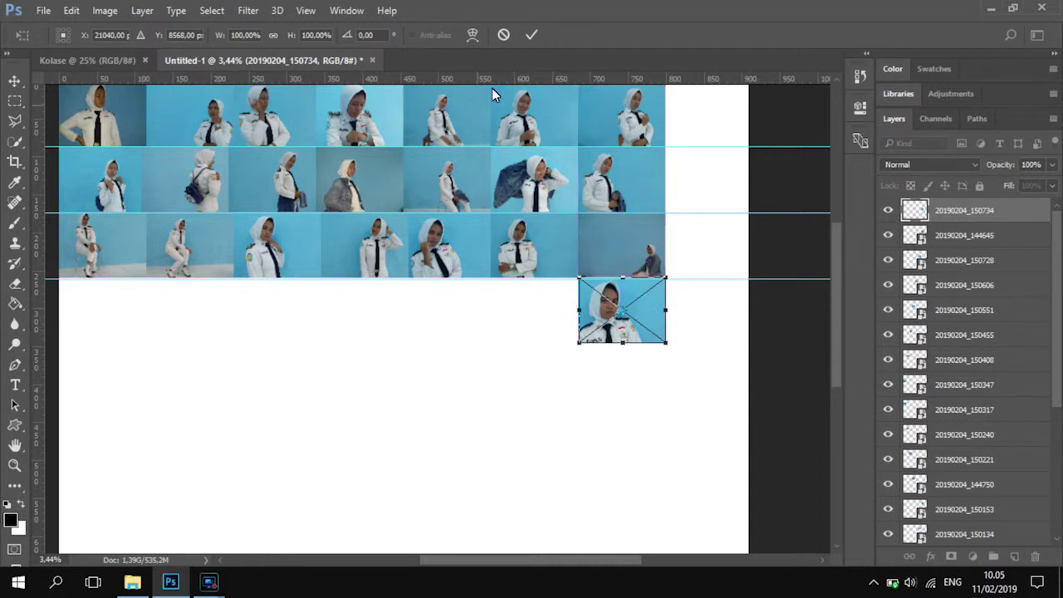
click(528, 37)
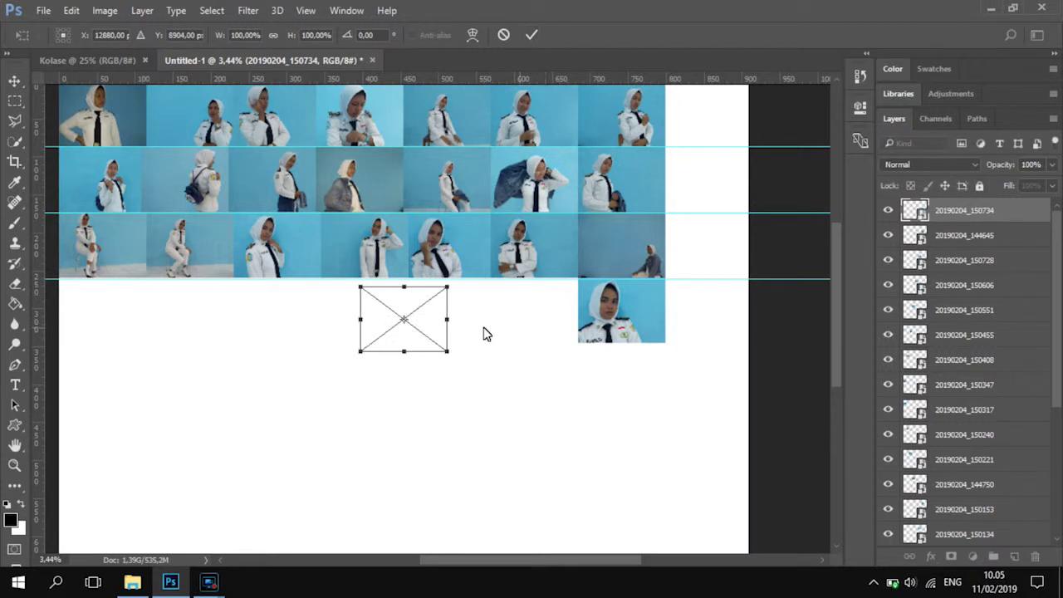
drag(422, 331, 549, 324)
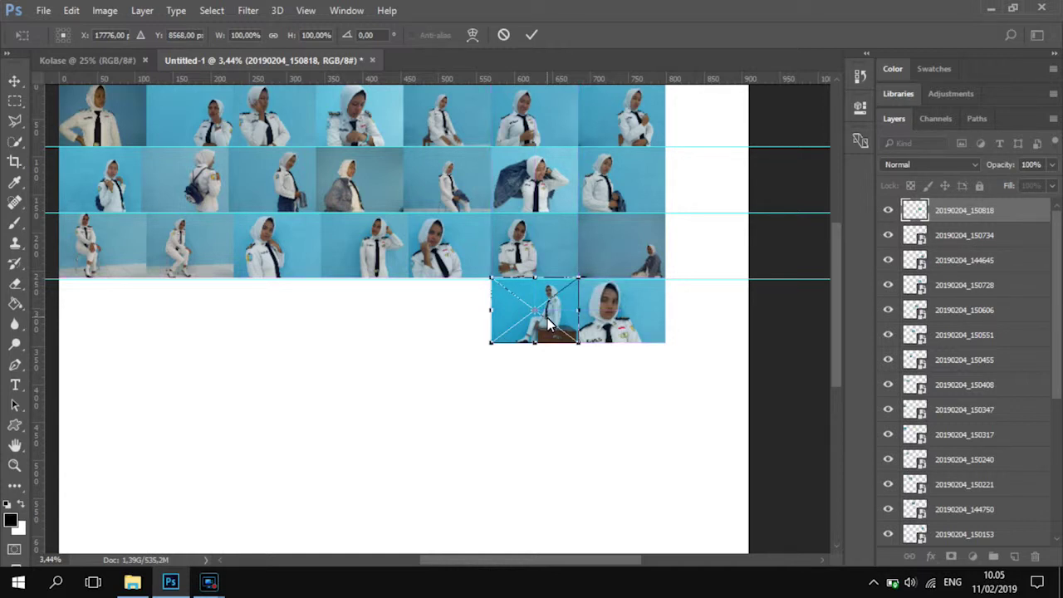
key(Return)
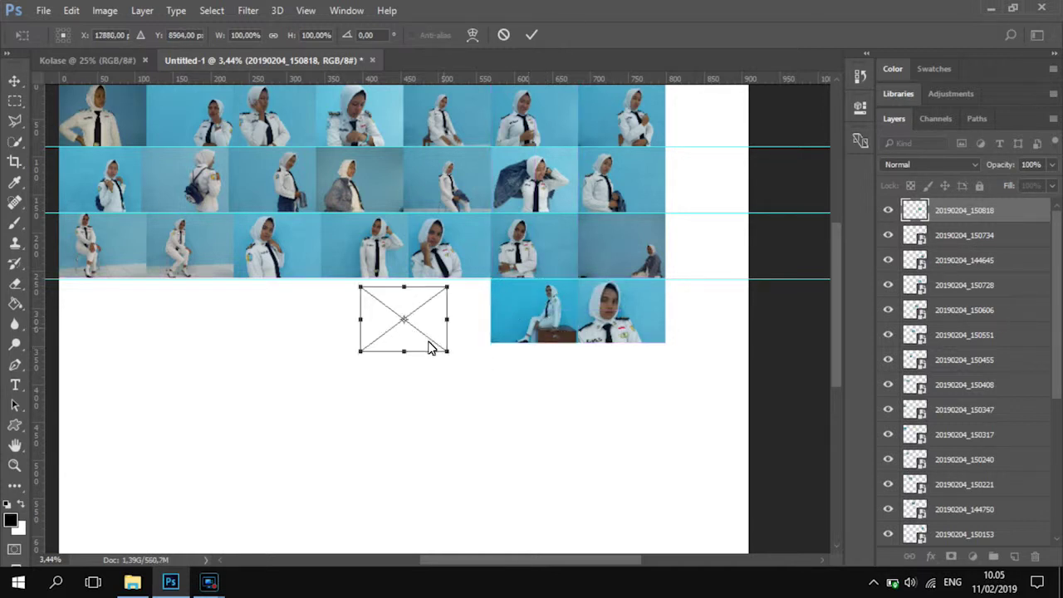
Step: Place photos 20190204_150841 and 20190204_150858 as the fifth and fourth images of the fourth row, flush with their neighbours
drag(426, 319, 473, 315)
key(Return)
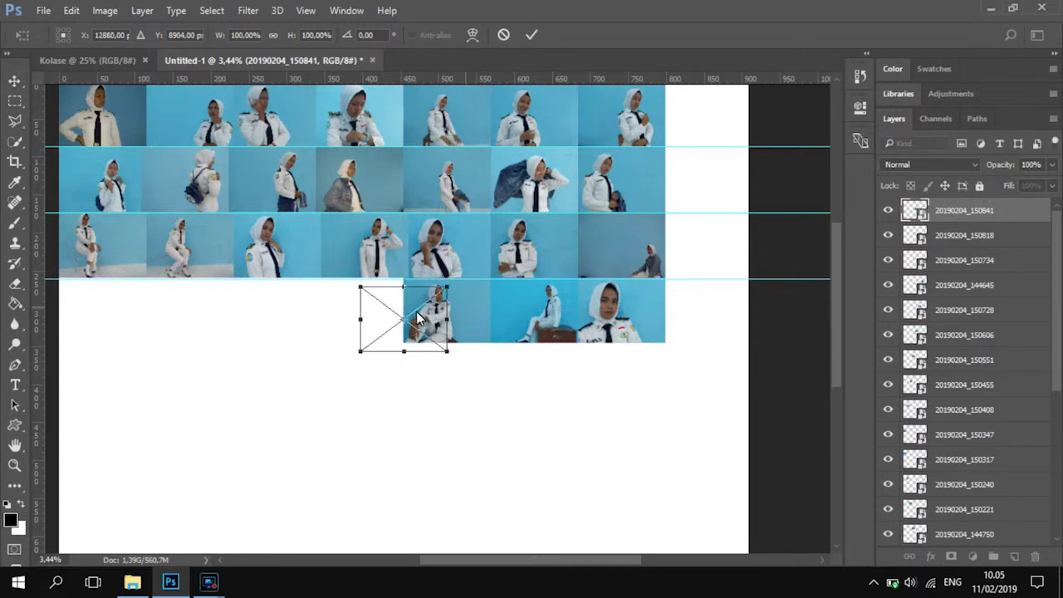
key(Return)
drag(420, 326, 384, 323)
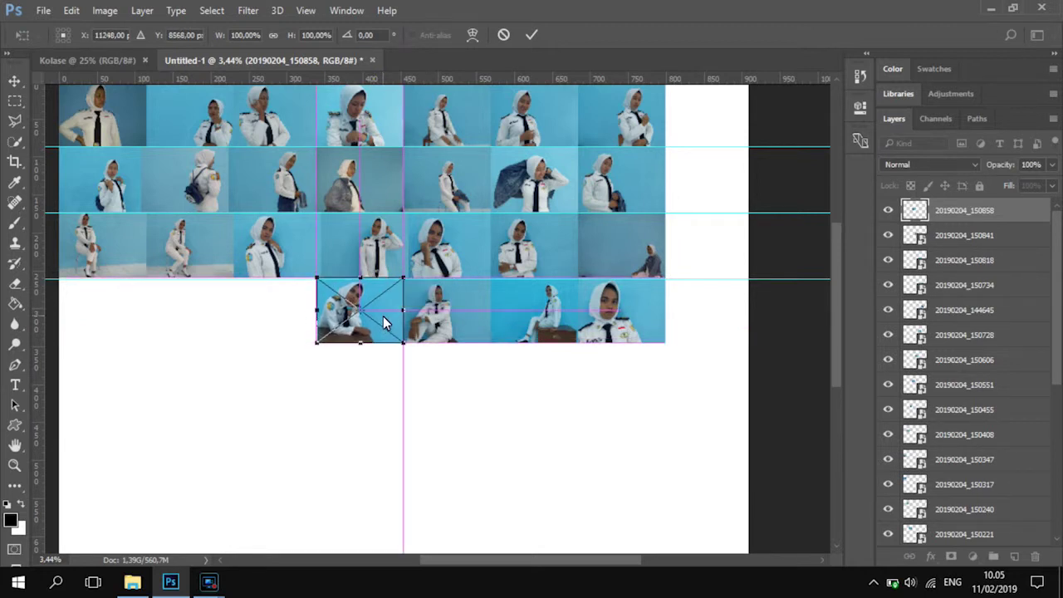
key(Return)
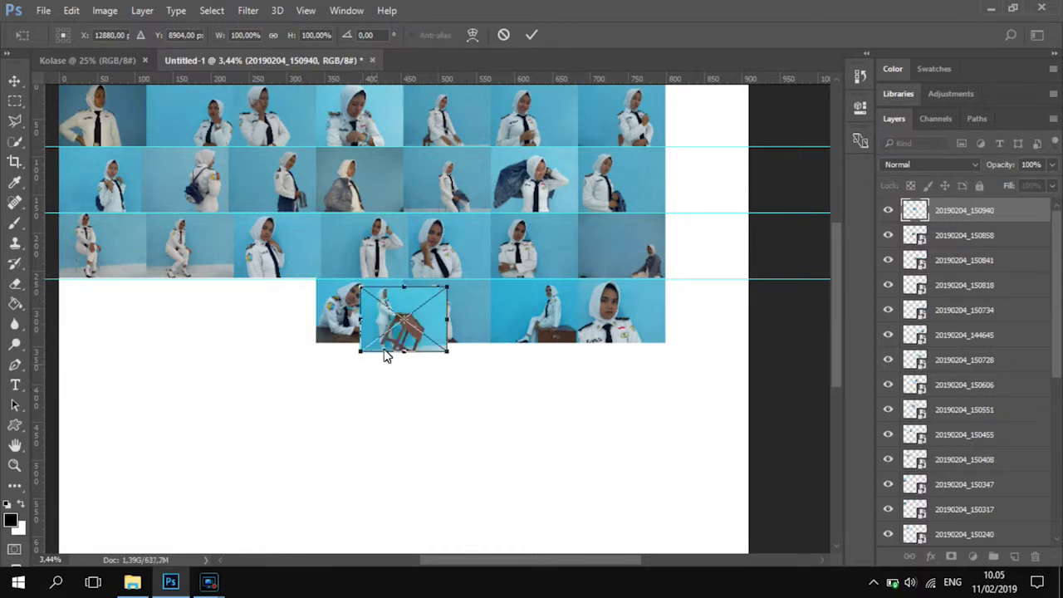
Step: Place photos 20190204_150940 and 20190204_151122 as the third and second images of the fourth row, edge to edge
drag(424, 322, 305, 314)
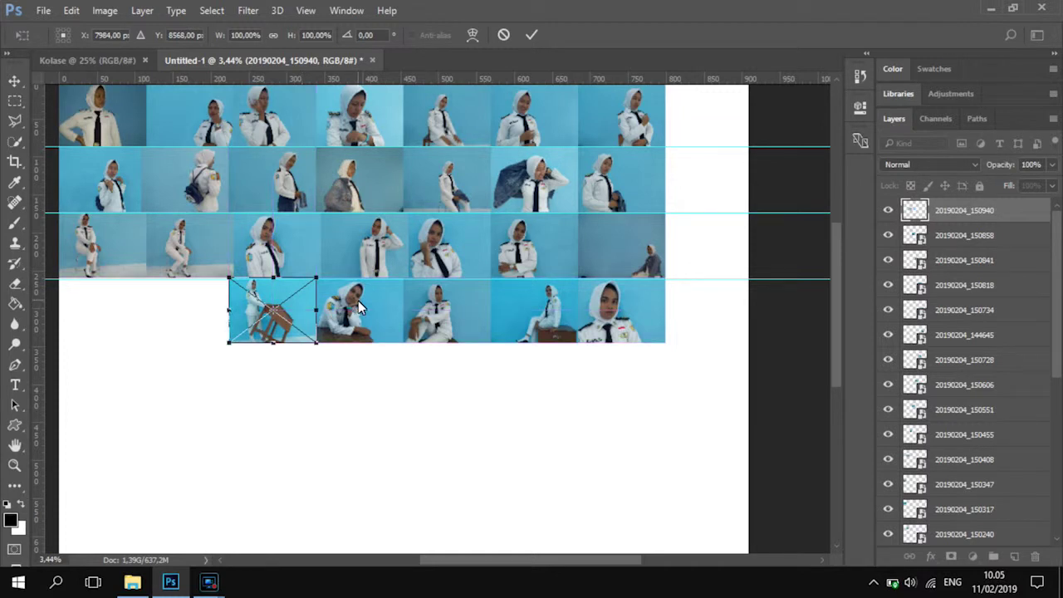
key(Return)
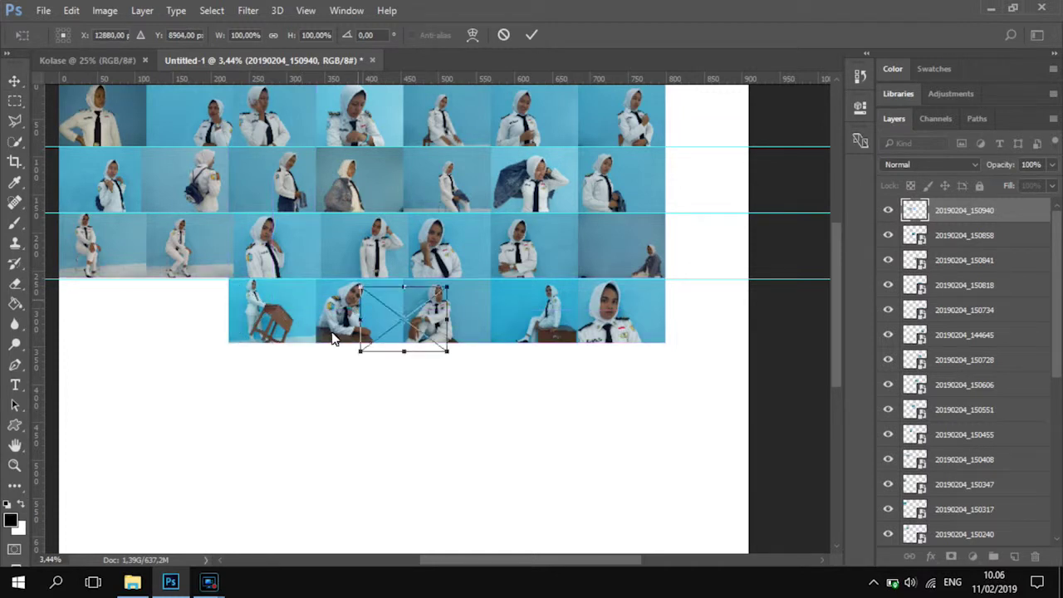
drag(382, 319, 169, 311)
drag(238, 384, 493, 430)
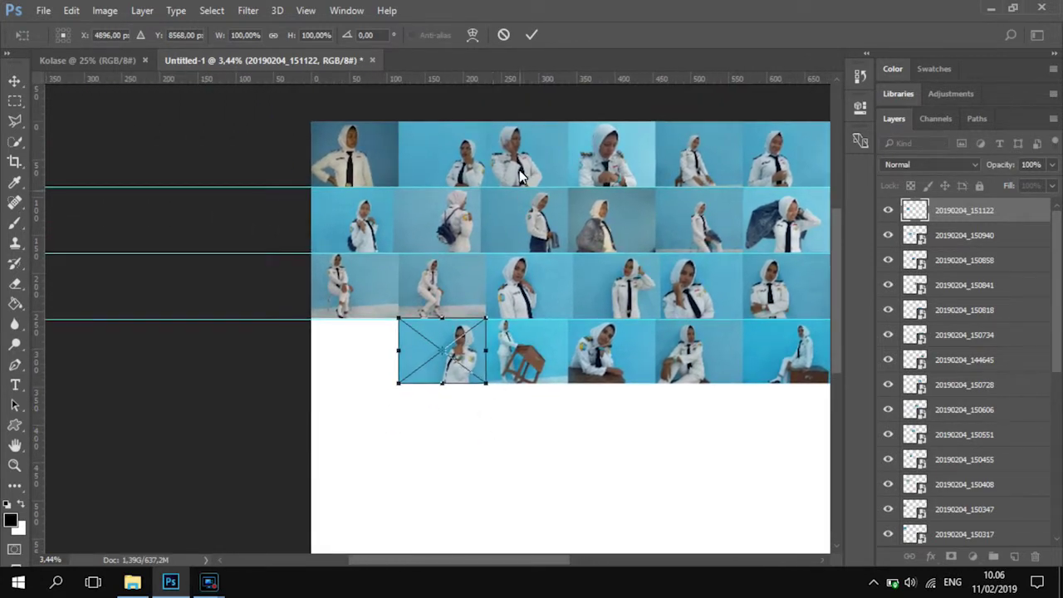
click(532, 34)
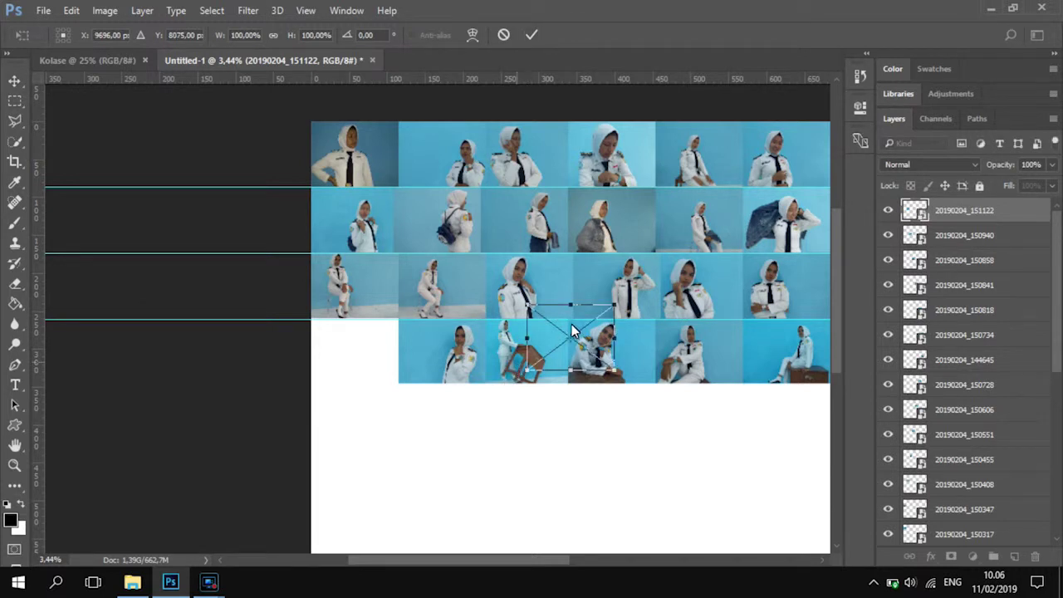
Step: Place photo 20190204_151146 as the first image of the fourth row, flush with the canvas's left edge
drag(572, 325, 357, 341)
key(Return)
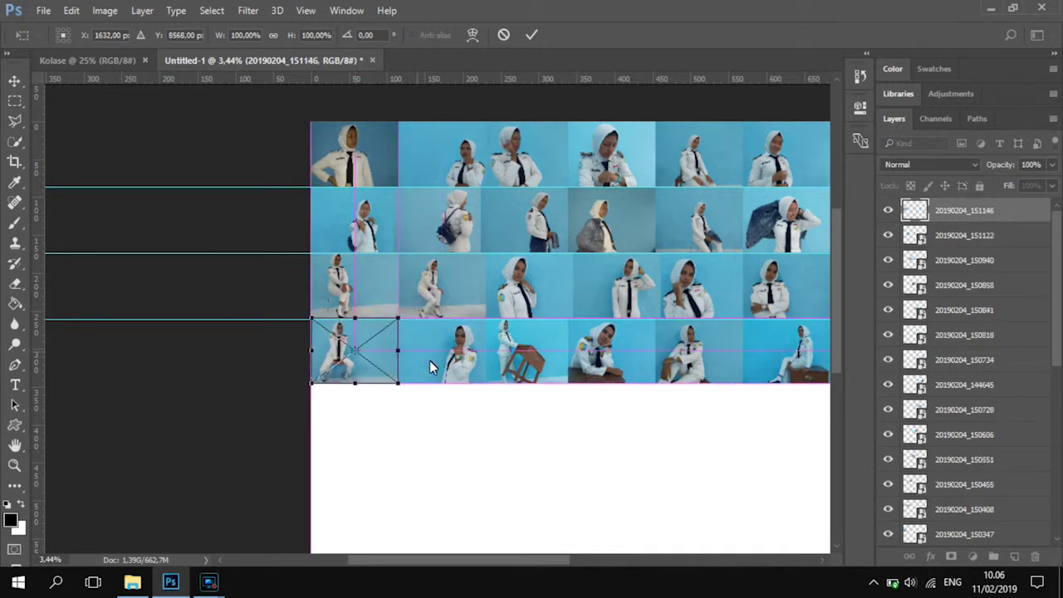
click(530, 36)
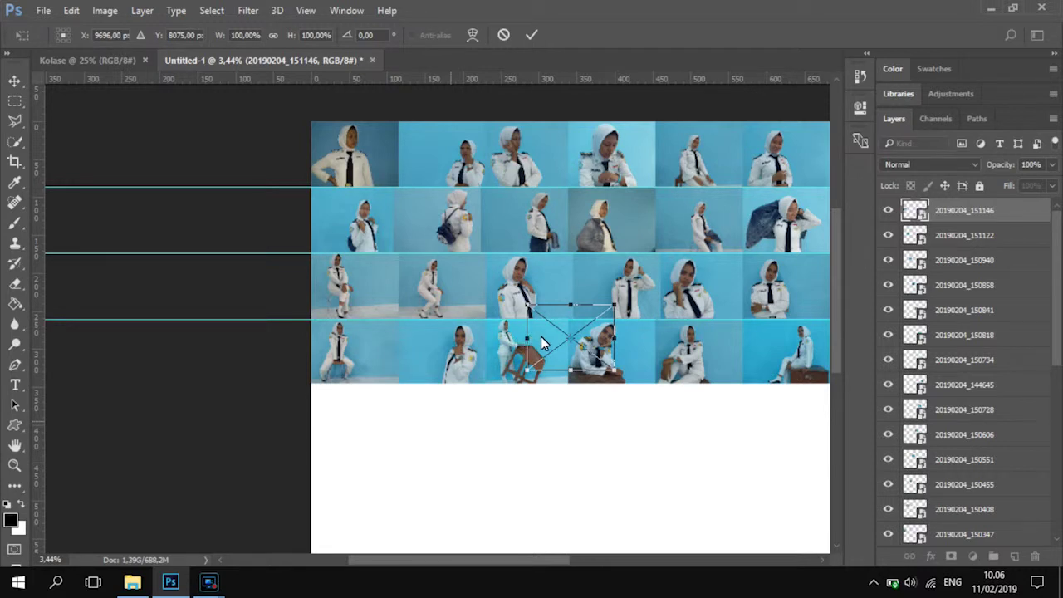
Step: Start the fifth row at the canvas's left edge with photos 20190204_151214 and 20190204_151235 side by side
drag(558, 338, 344, 423)
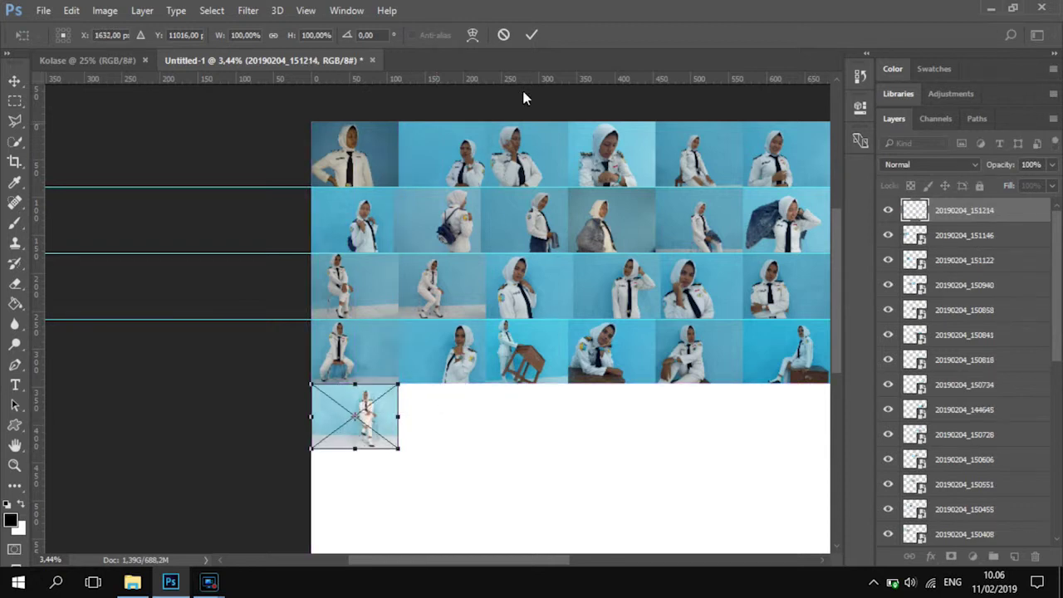
click(532, 34)
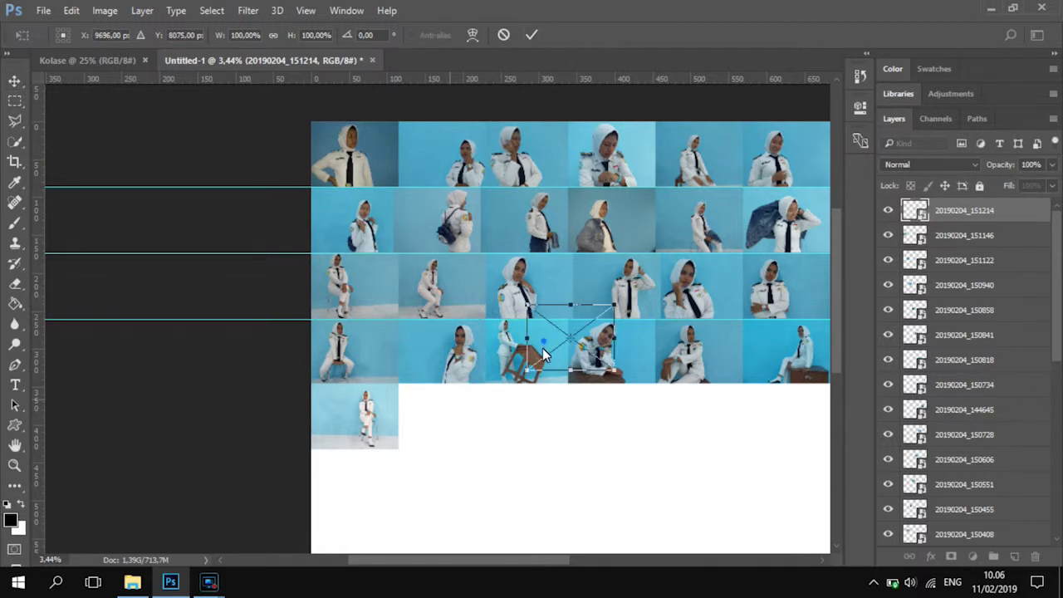
drag(540, 352, 419, 428)
key(Return)
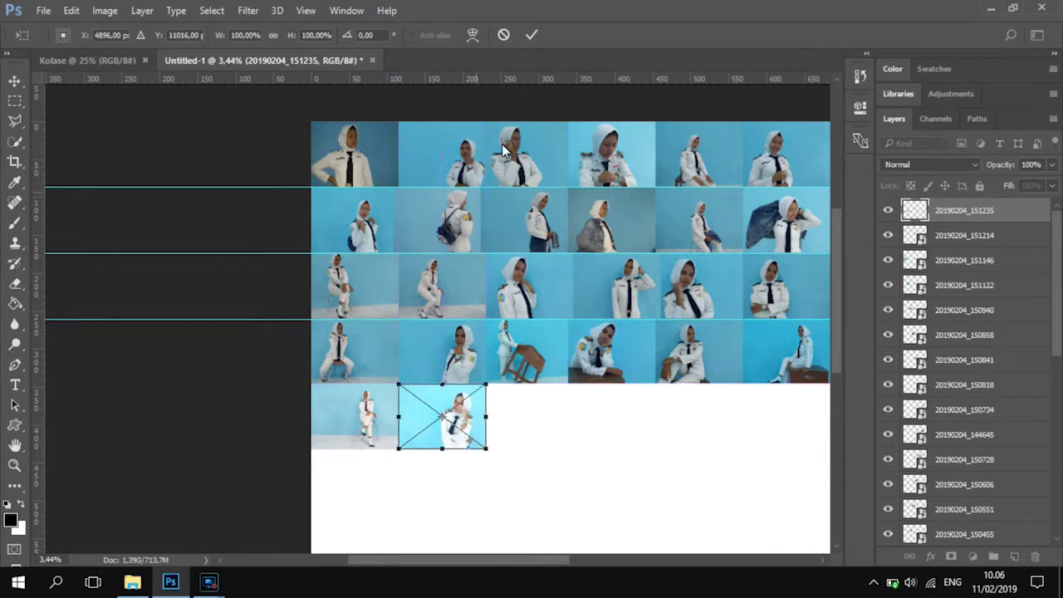
click(531, 34)
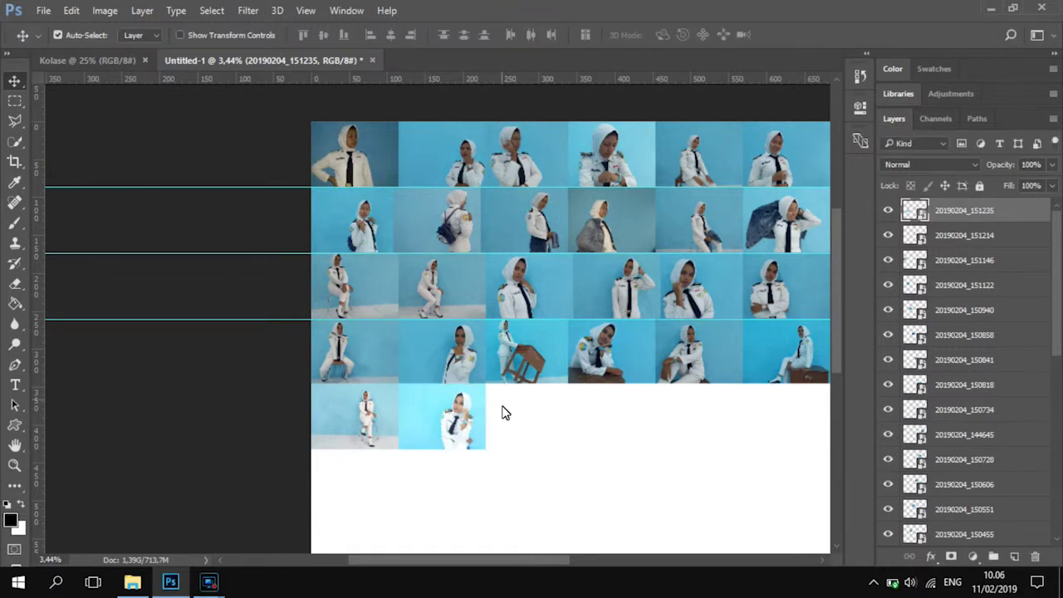
drag(503, 411, 423, 356)
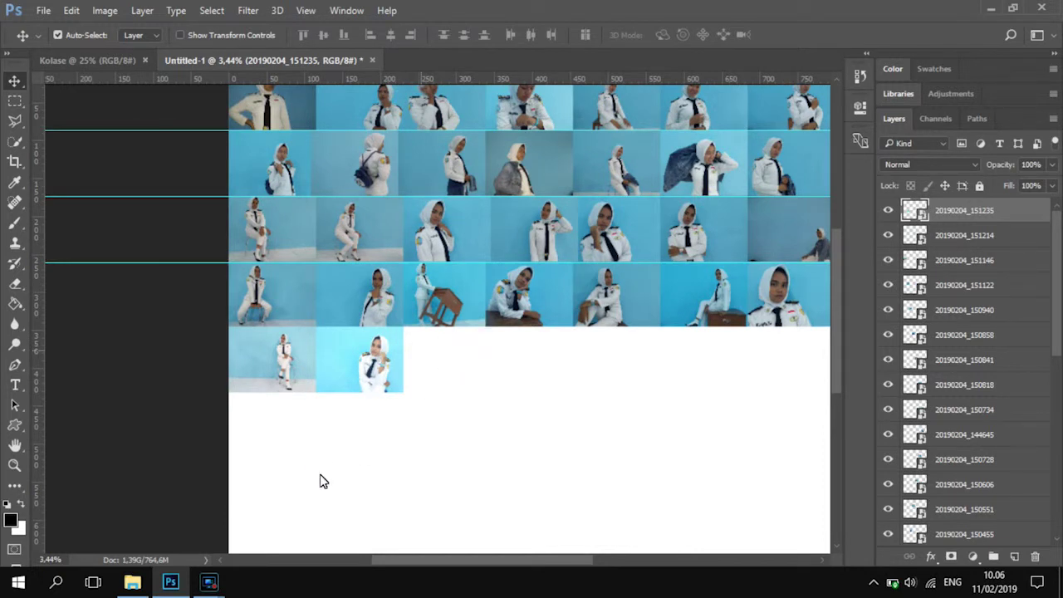
mouse_move(210, 586)
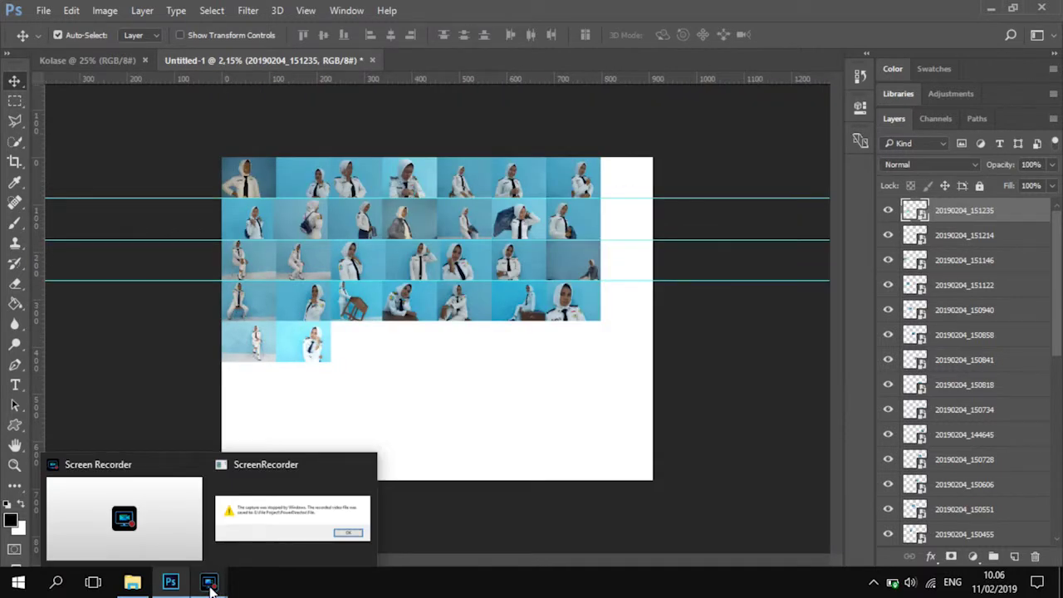
click(268, 509)
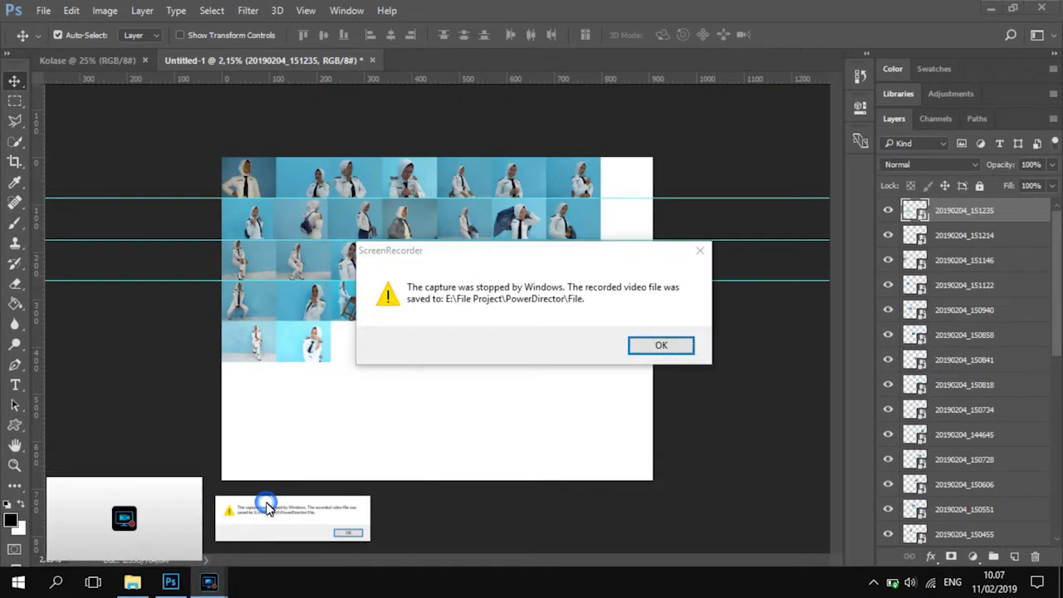
click(642, 347)
click(226, 588)
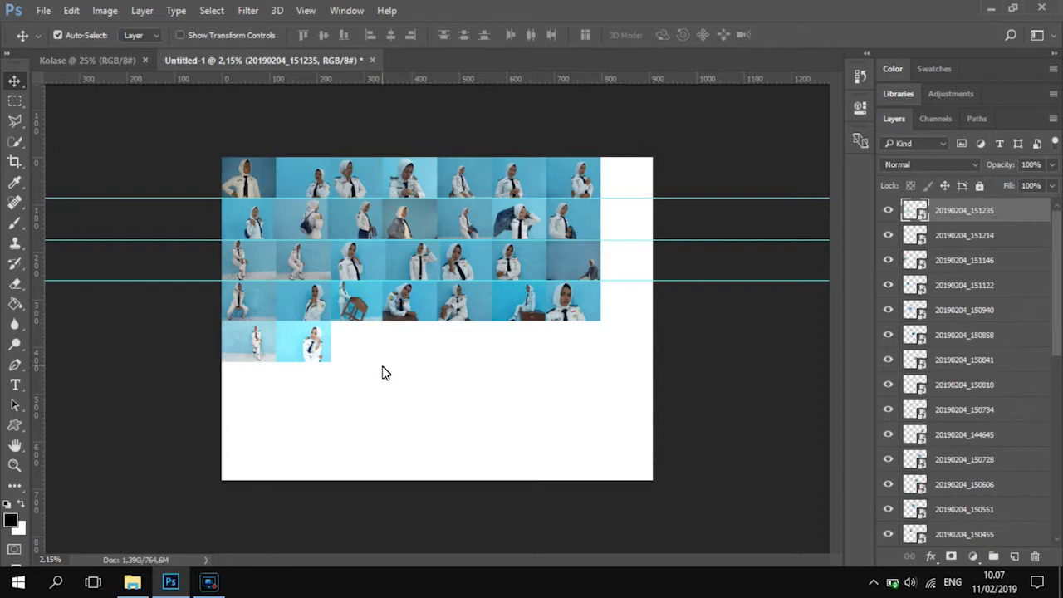
Step: Switch to File Explorer, open folder 5 in Foto Kolase > Gambar, and bring all its photos into the collage document
click(133, 583)
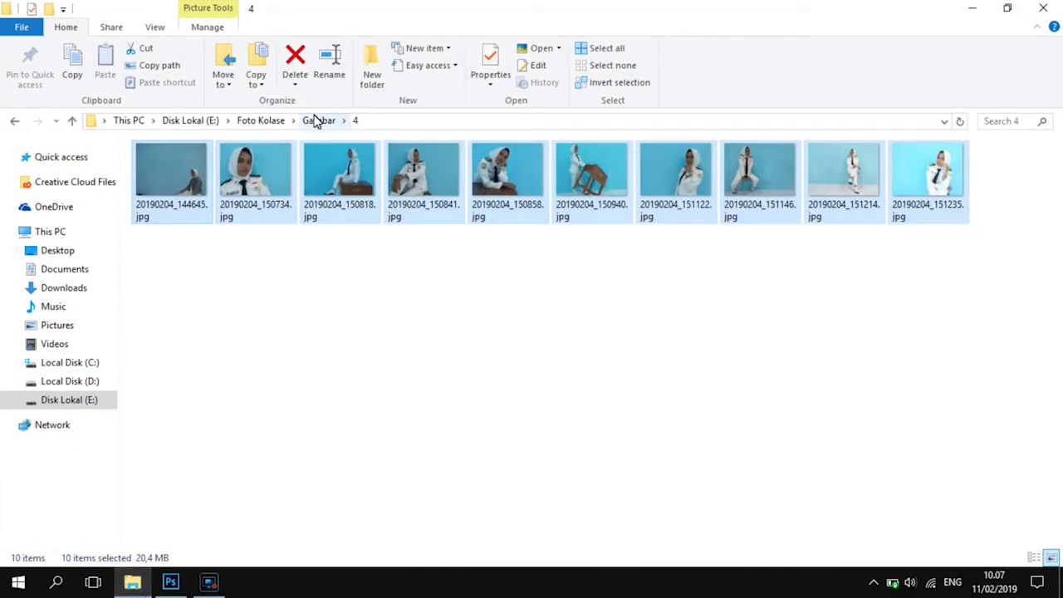
click(315, 121)
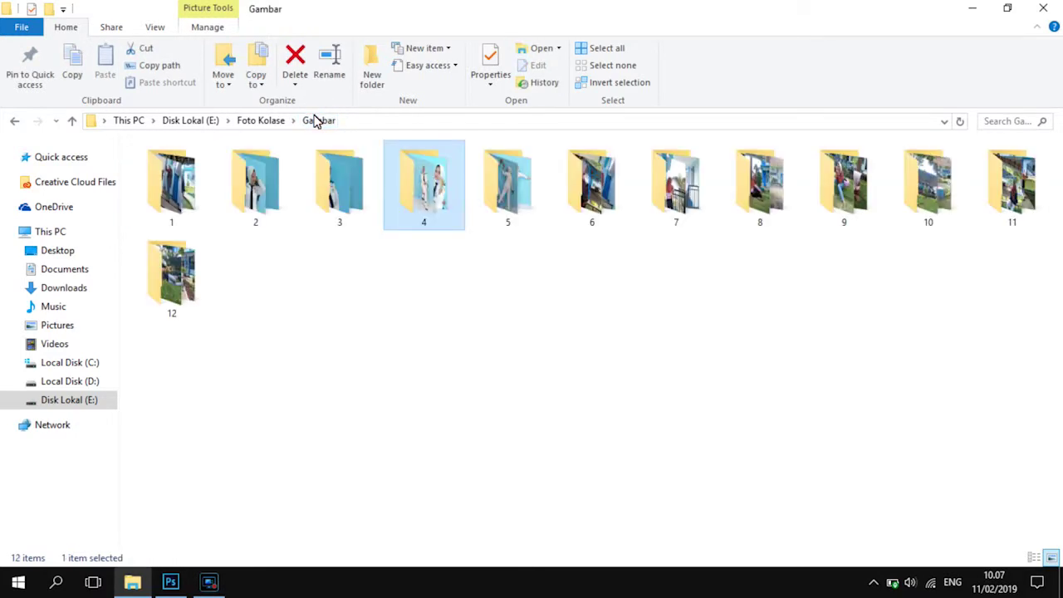
click(492, 198)
double_click(492, 197)
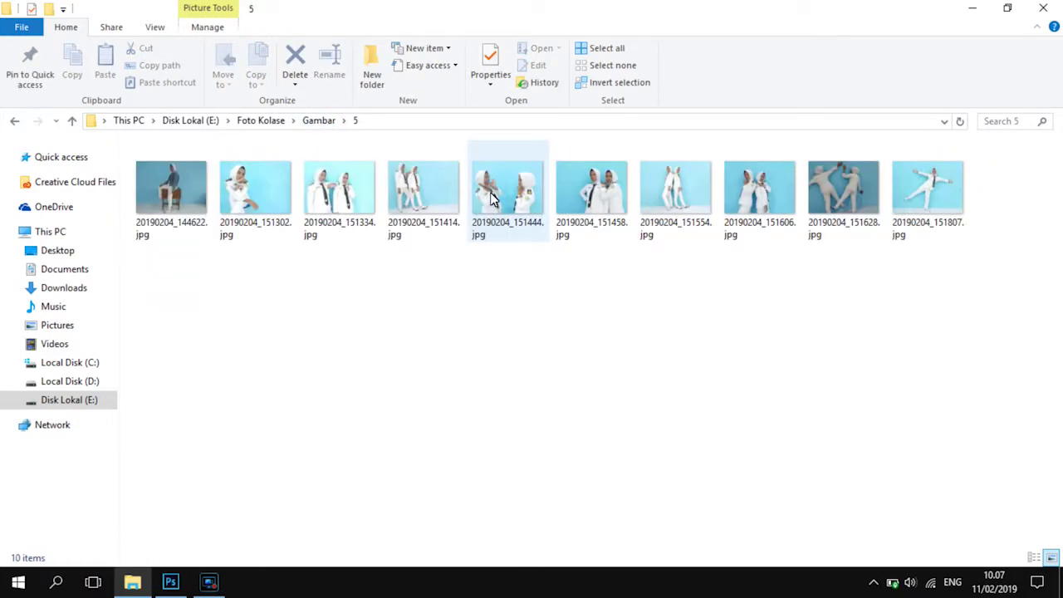
drag(927, 293, 184, 177)
drag(183, 177, 461, 393)
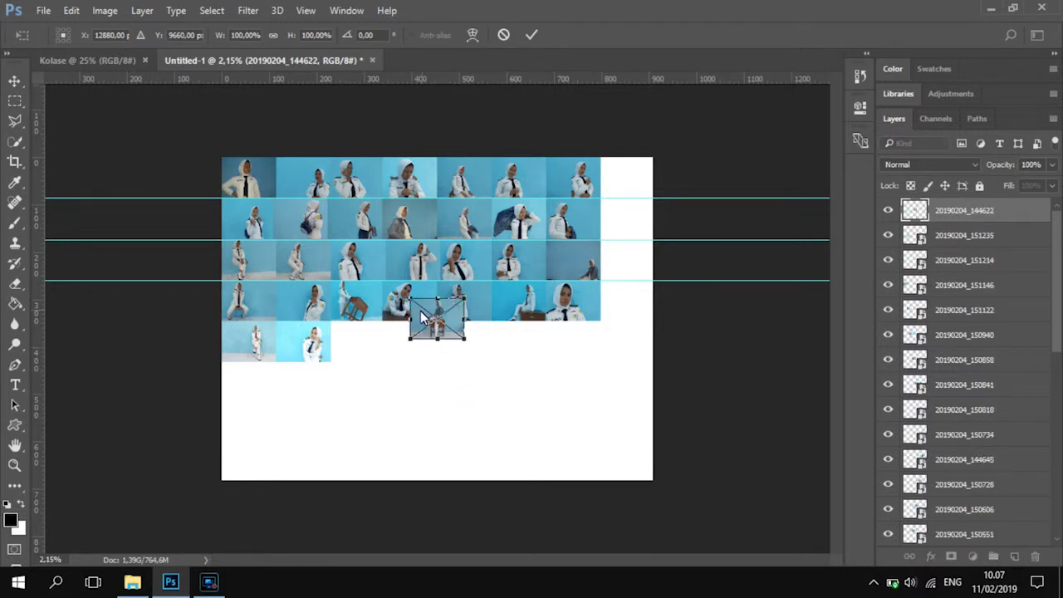
Step: Place photos 20190204_144622 and 20190204_151302 as the third and fourth images of the fifth row, edge to edge
drag(419, 318, 343, 347)
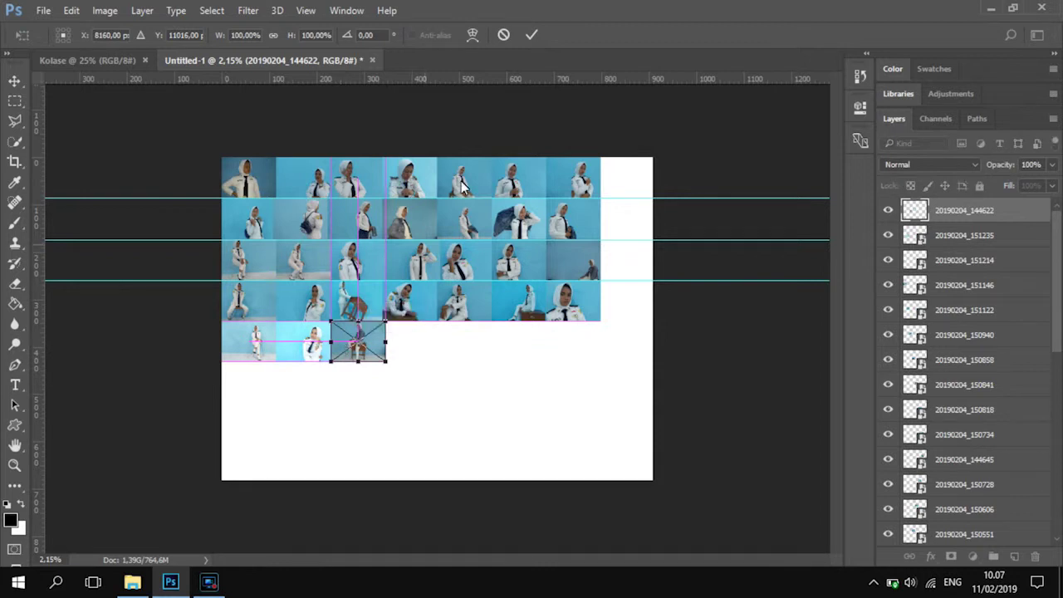
click(533, 36)
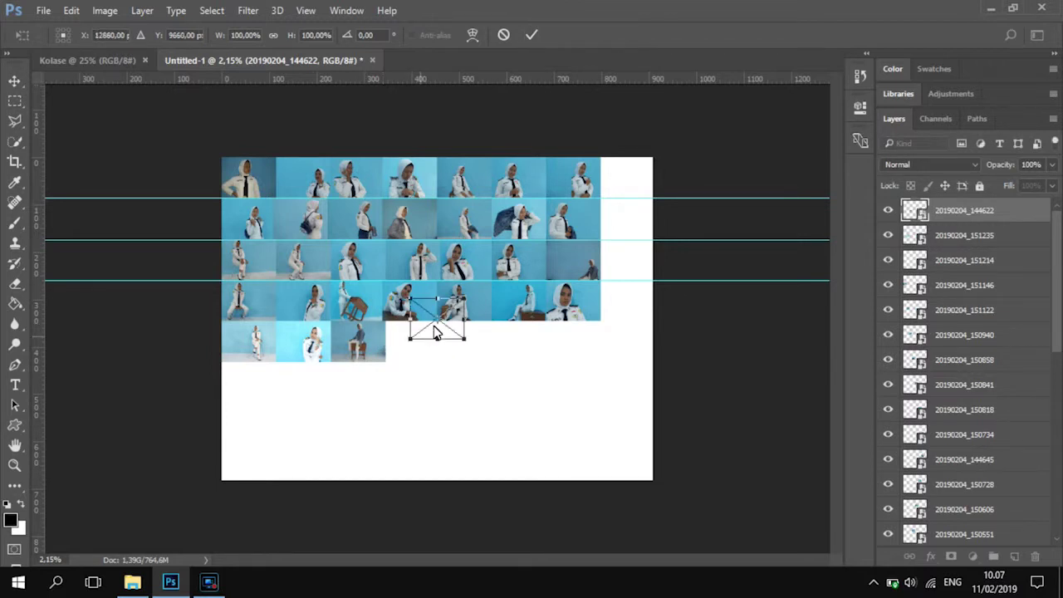
drag(422, 322, 393, 347)
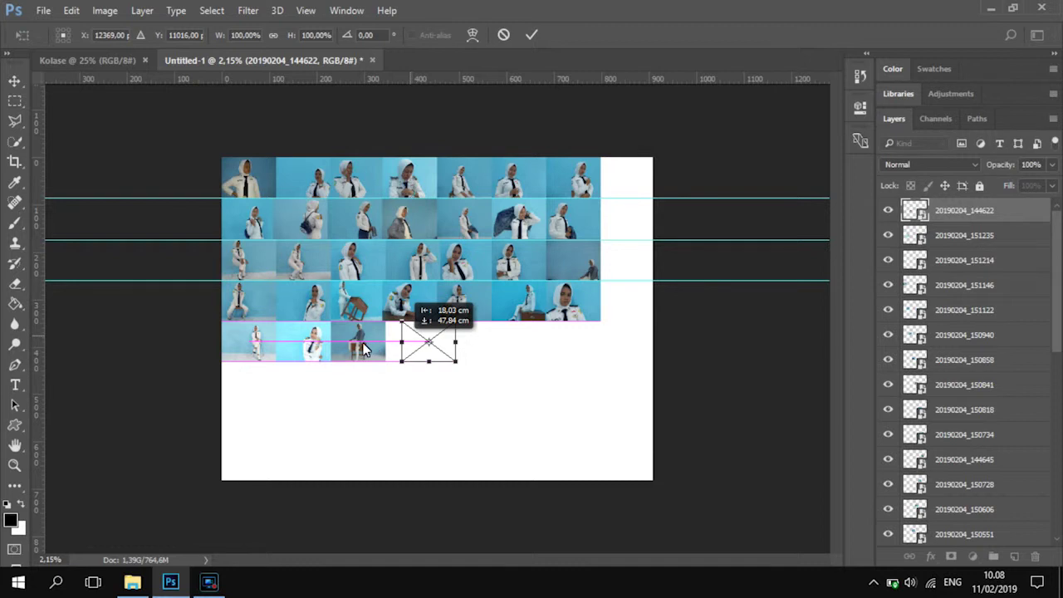
drag(415, 343, 398, 342)
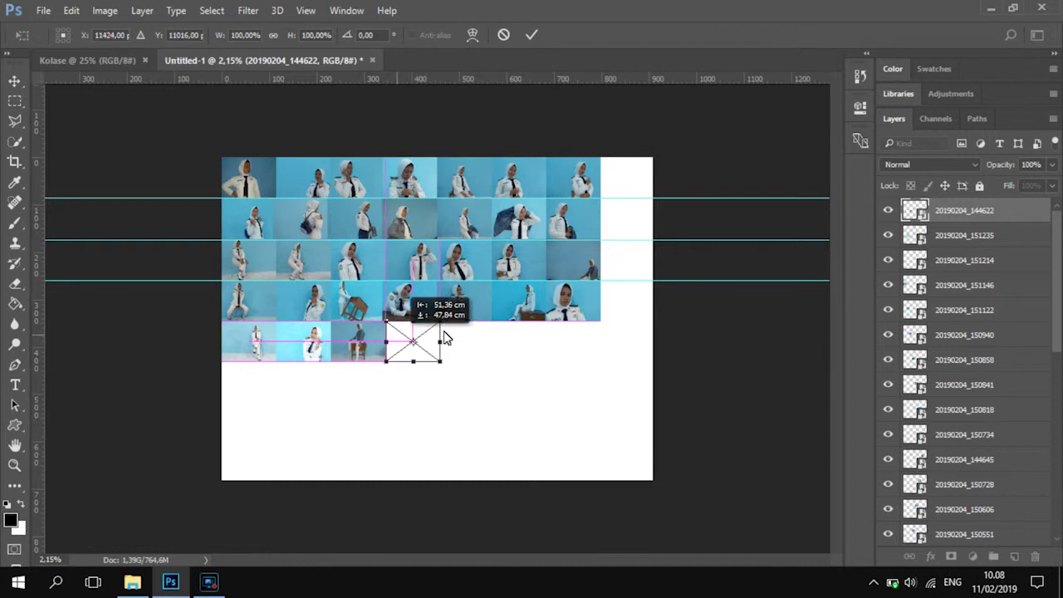
click(532, 35)
click(533, 36)
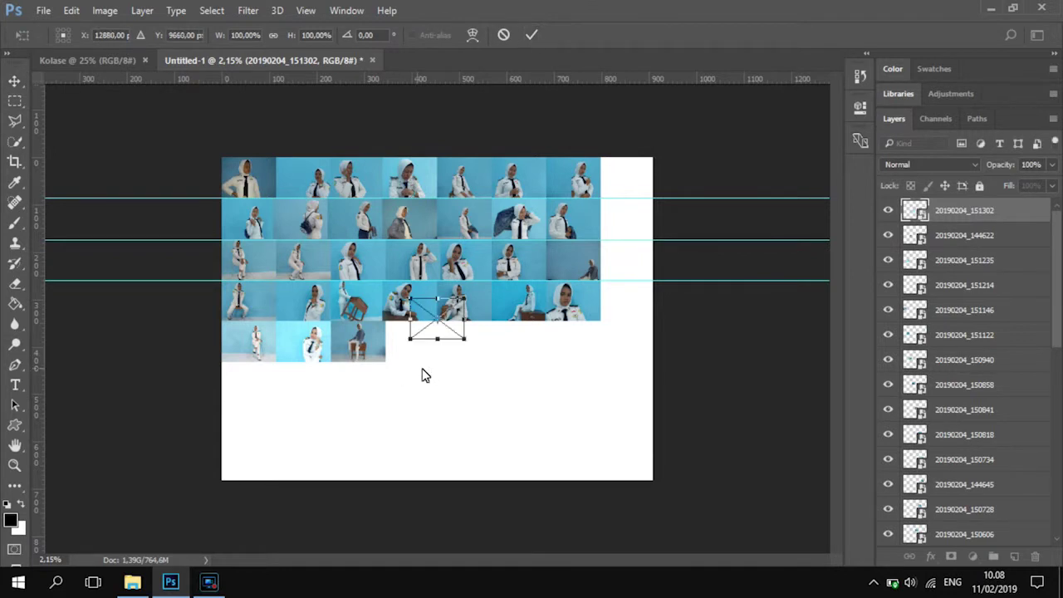
Step: Undo the stray height stretch of photo 20190204_151334 and place it edge to edge as the fifth image of the fifth row
drag(407, 347, 385, 349)
key(Return)
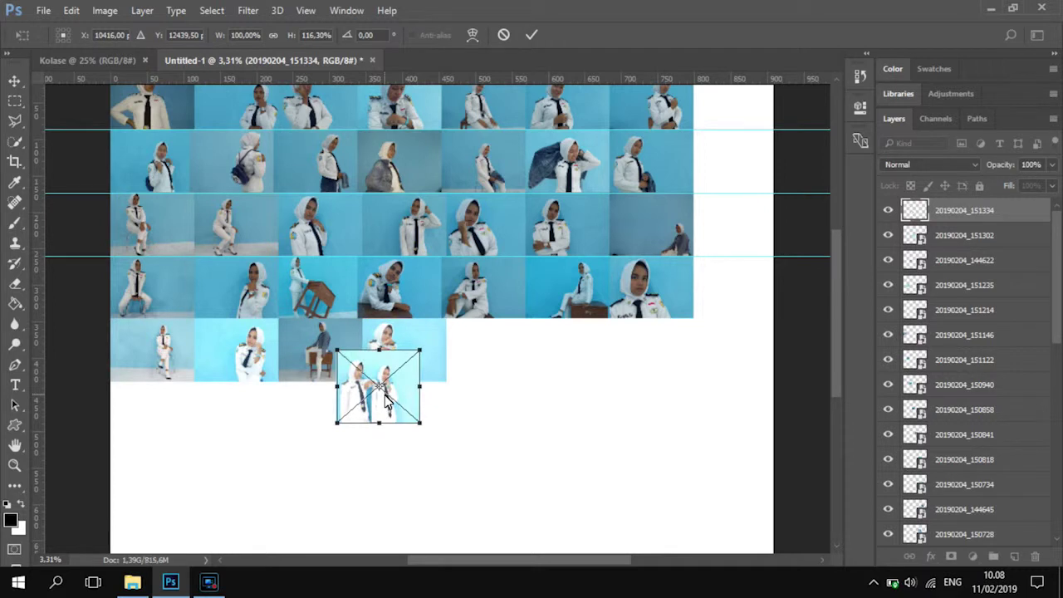
key(ctrl+z)
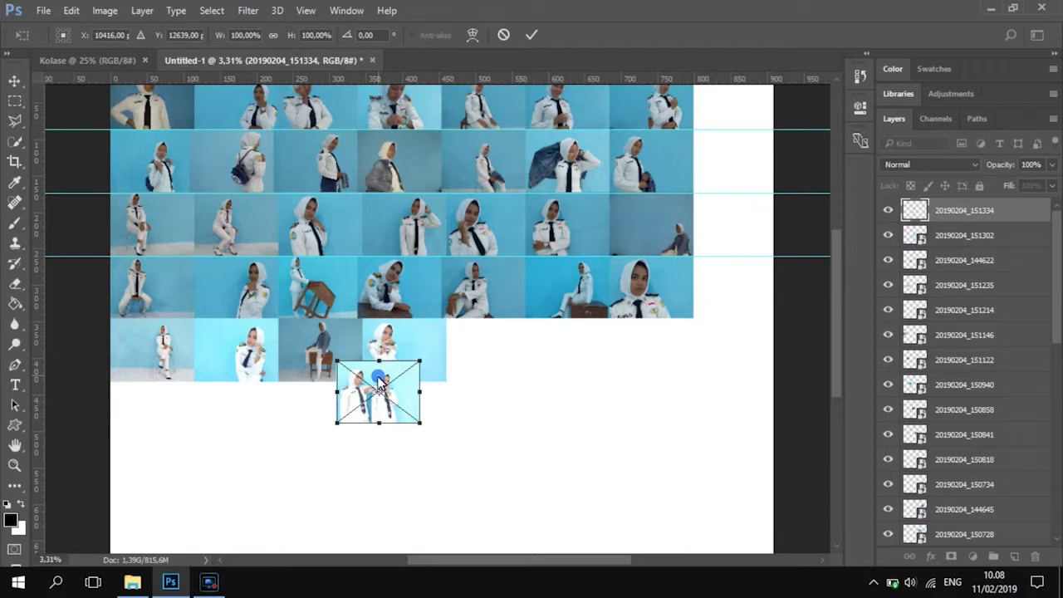
drag(382, 378, 494, 342)
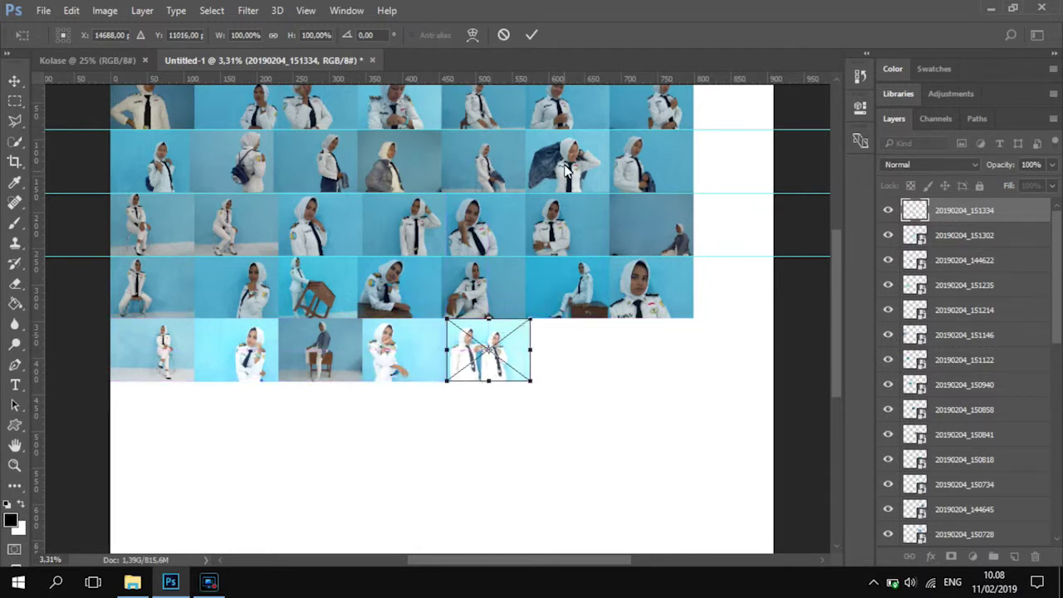
click(530, 36)
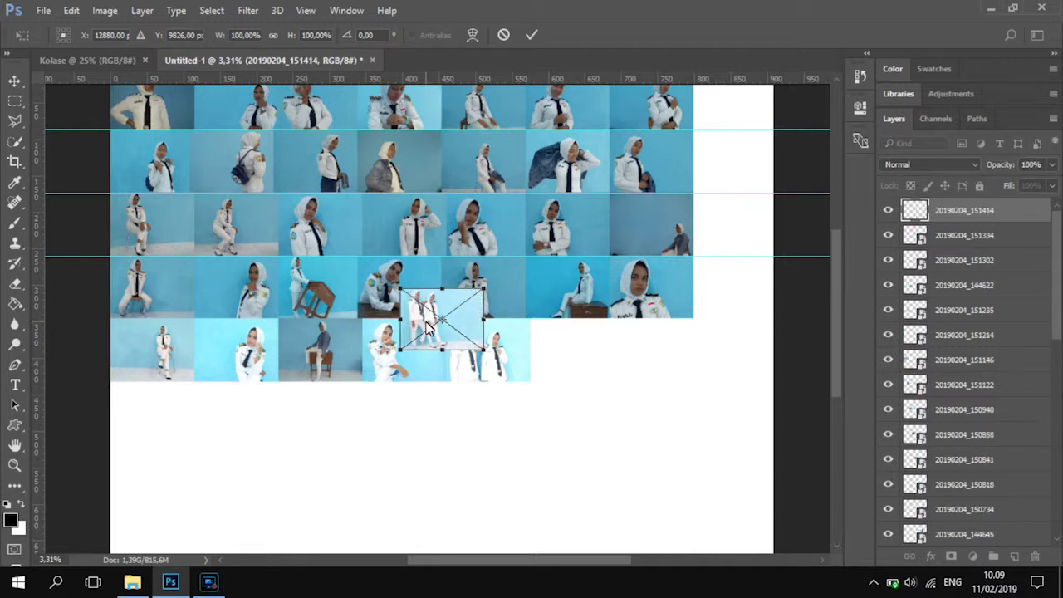
Step: Finish the fifth row with photos 20190204_151414 and 20190204_151444 as its sixth and seventh images, ending flush with the rows above
drag(419, 322, 557, 358)
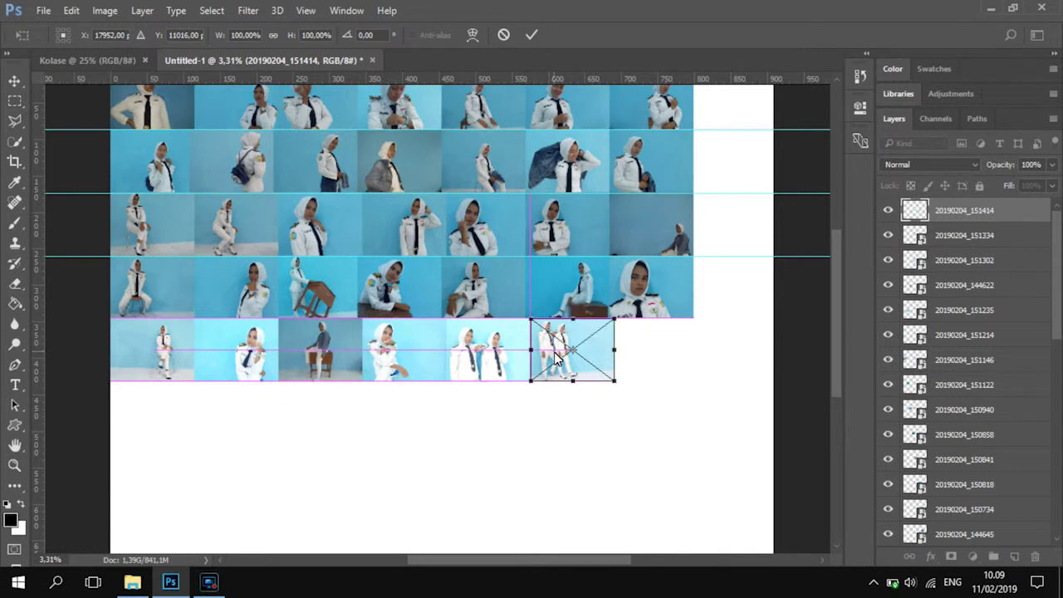
click(530, 35)
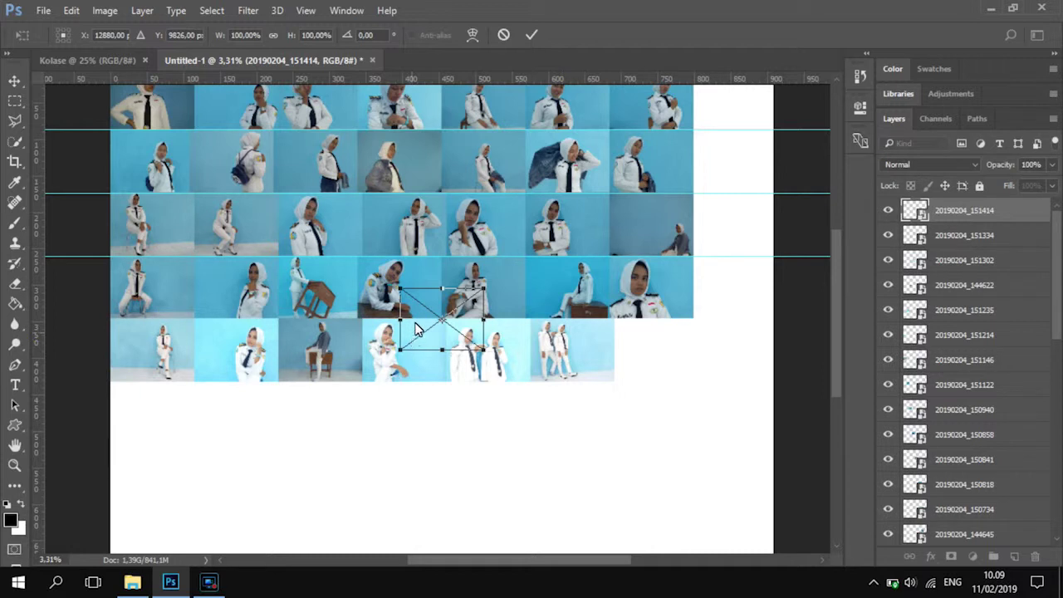
drag(415, 334, 630, 353)
click(531, 35)
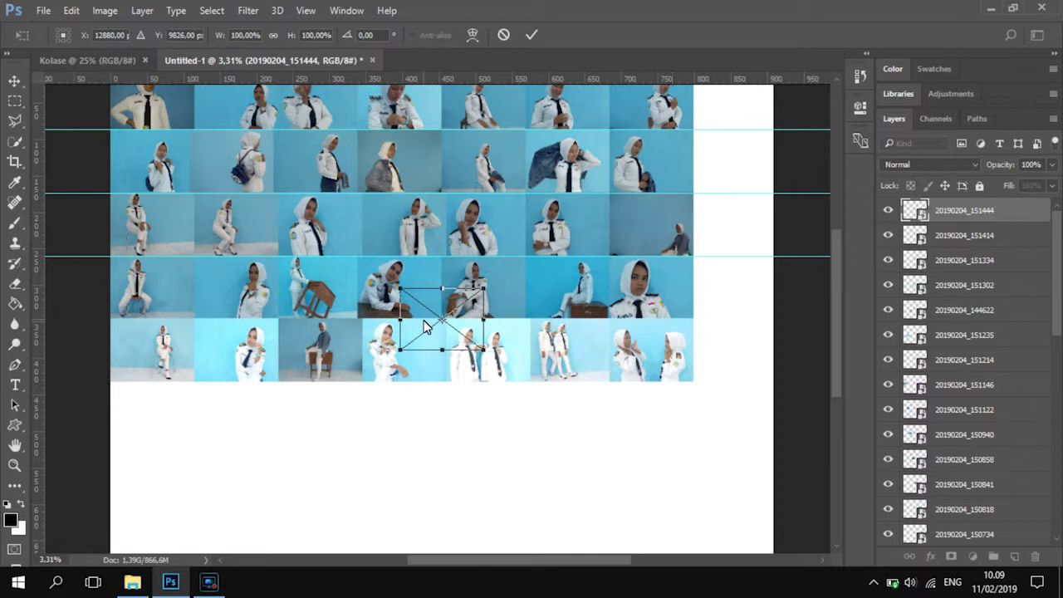
Step: Start the sixth row from its right end with photo 20190204_151458 as the seventh image and 20190204_151554 as the sixth
drag(424, 326, 629, 416)
key(Return)
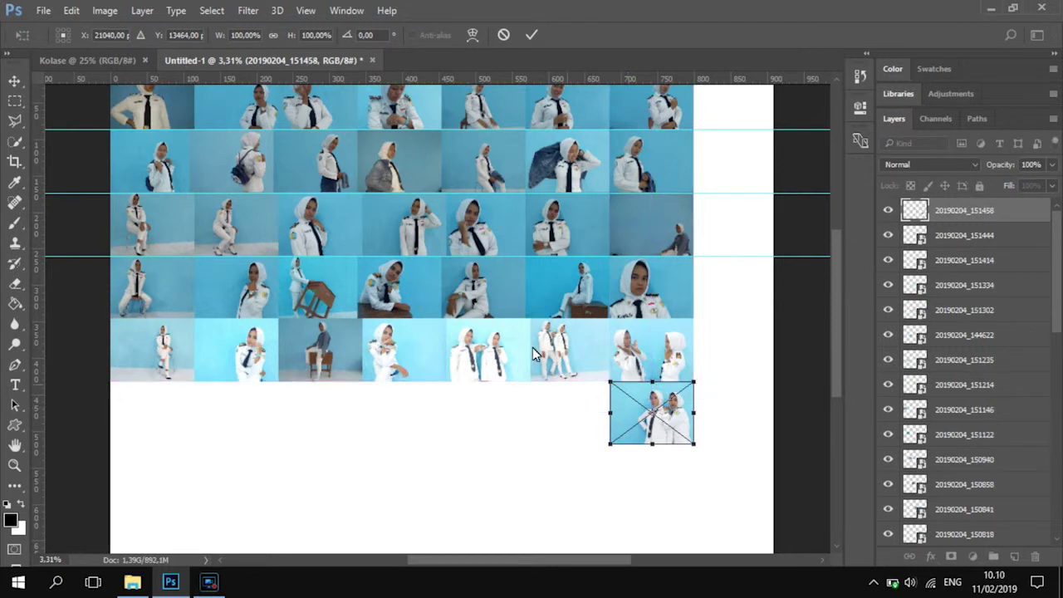
click(532, 36)
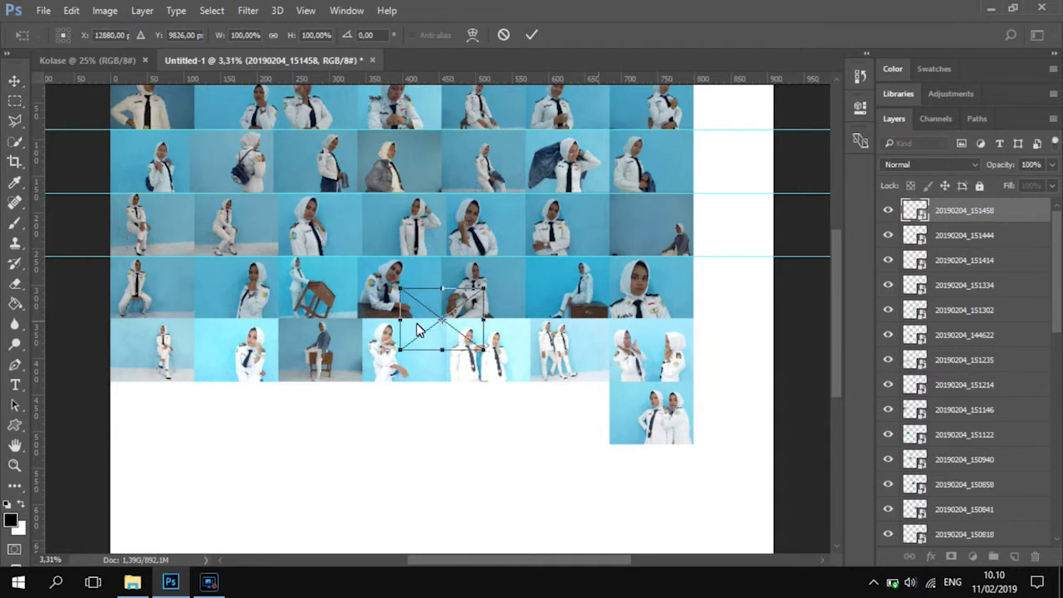
drag(431, 325, 552, 416)
key(Return)
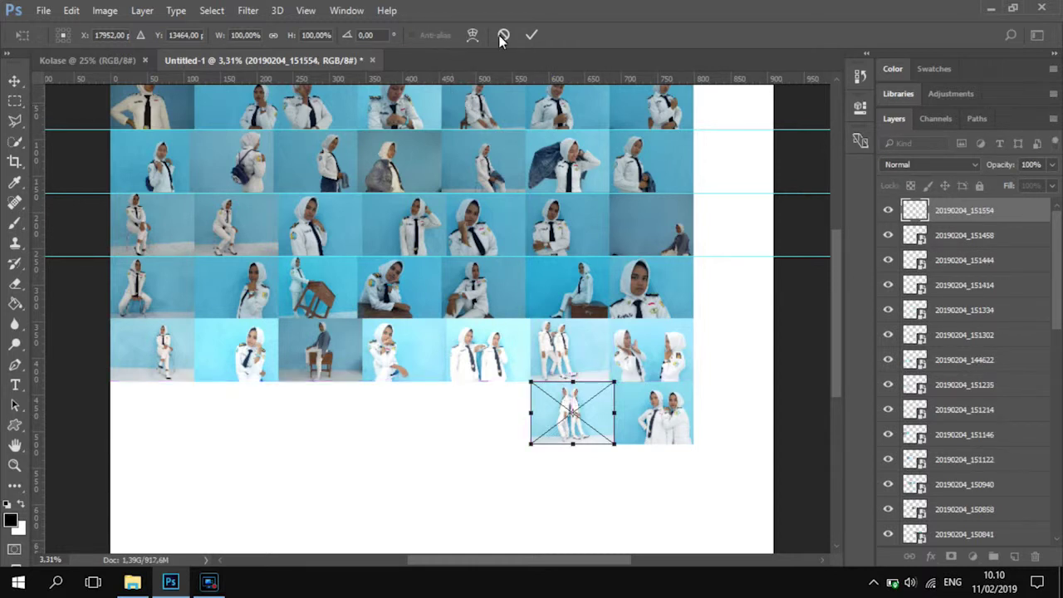
click(530, 36)
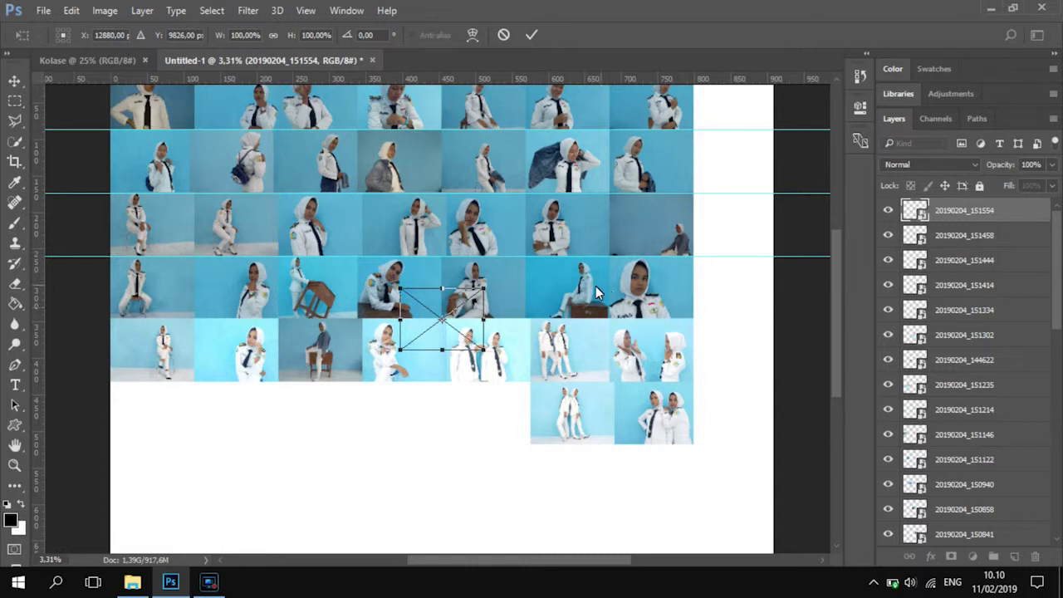
Step: Place photos 20190204_151606, 20190204_151628 and 20190204_151807 as the fifth, fourth and third images of the sixth row, edge to edge
drag(419, 316, 466, 417)
click(530, 36)
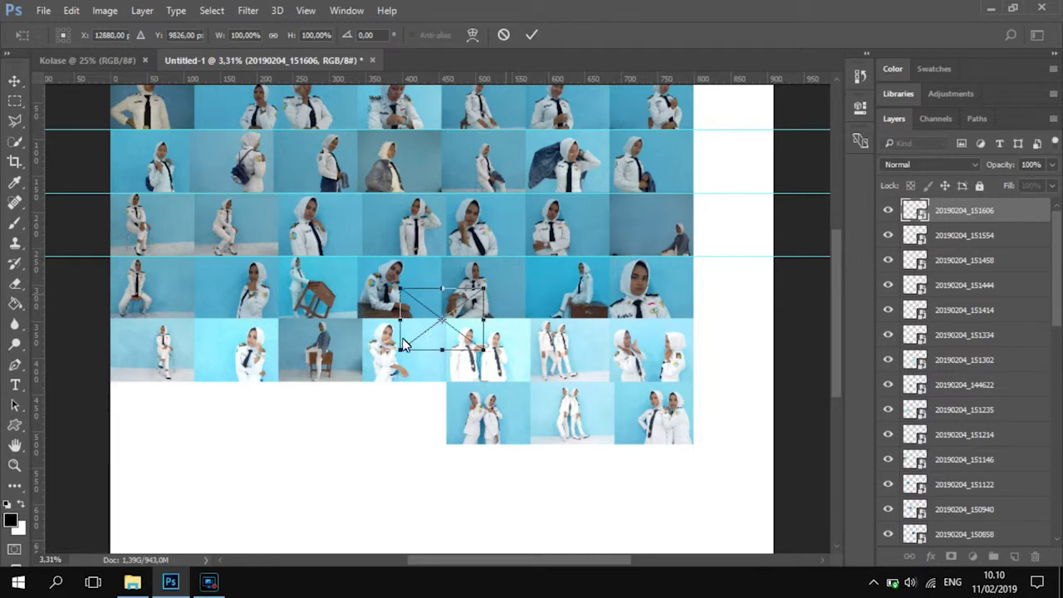
key(Return)
drag(426, 332, 387, 413)
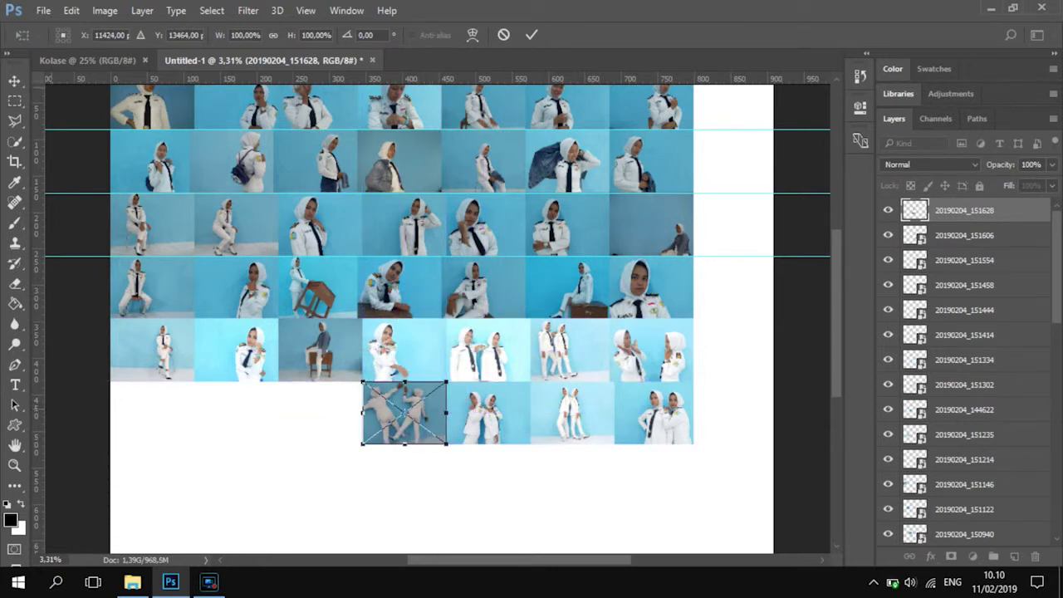
click(531, 35)
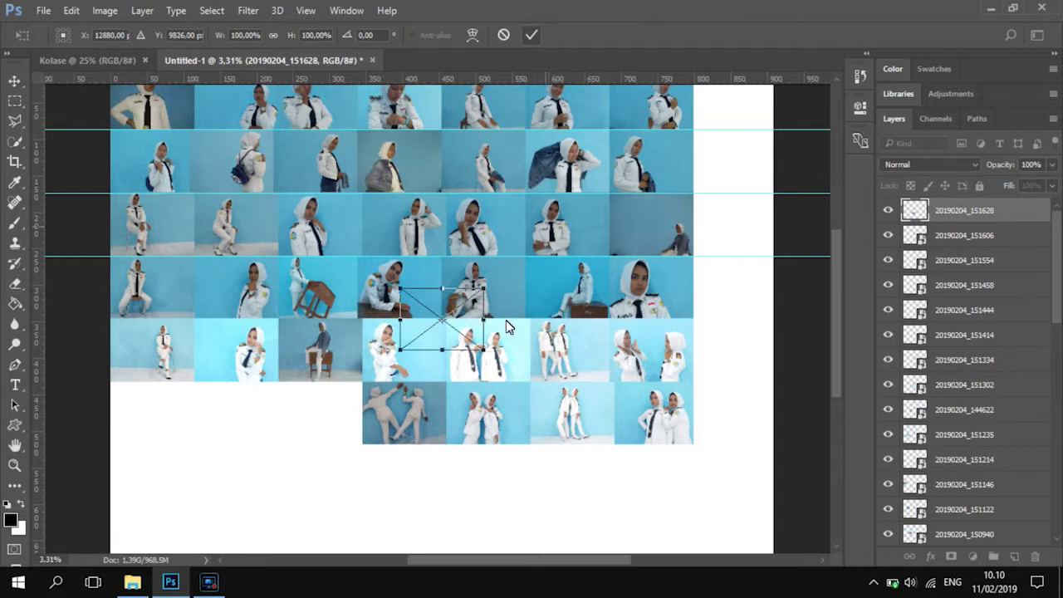
drag(446, 316, 319, 399)
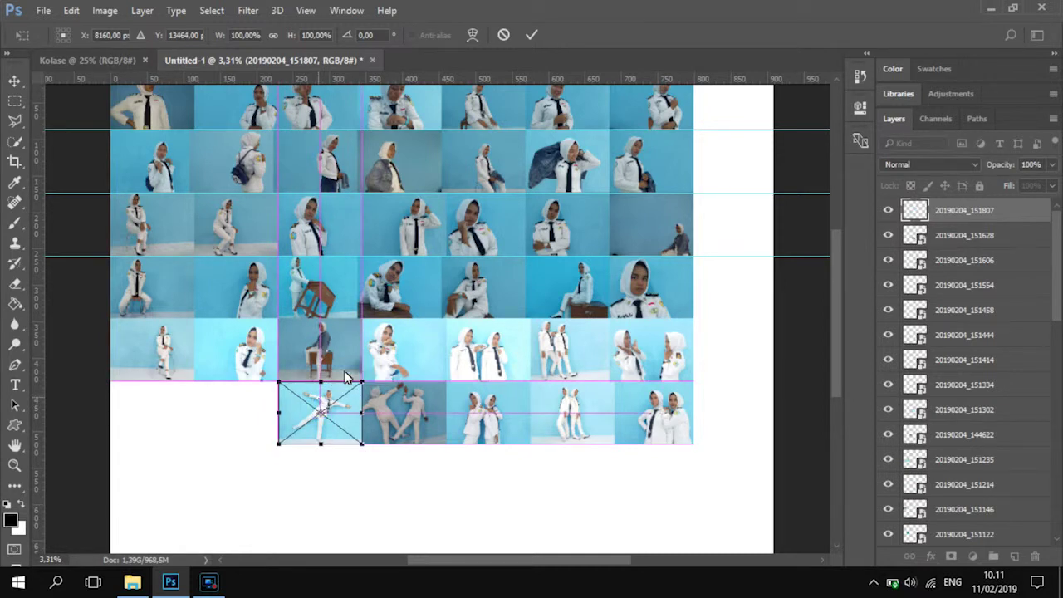
click(531, 35)
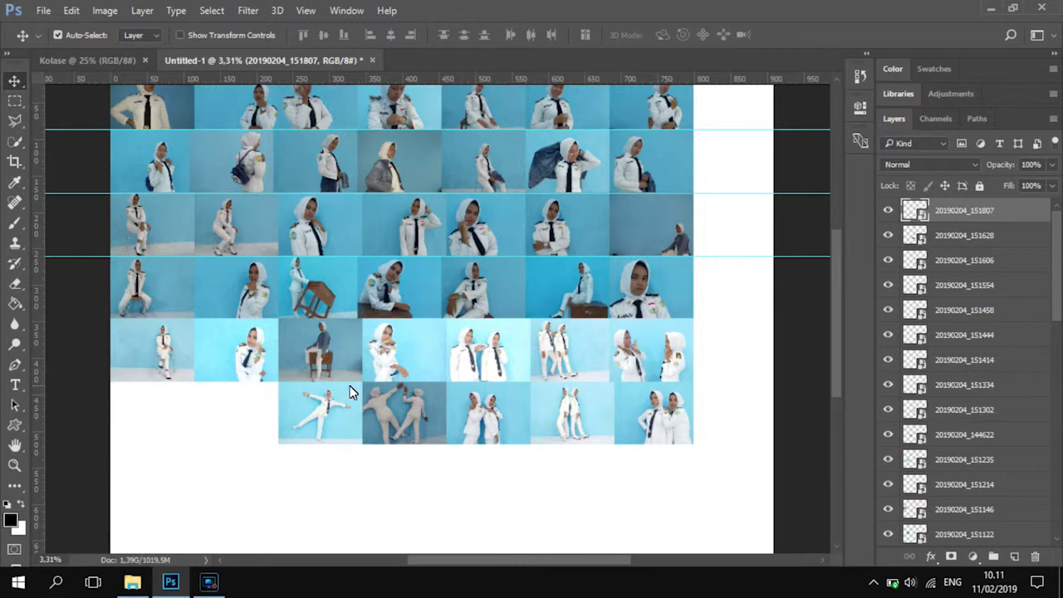
Step: Select all photo layers from 20190204_151807 down to 20190204_145354, excluding the Background, and merge them into one layer
drag(324, 407, 420, 386)
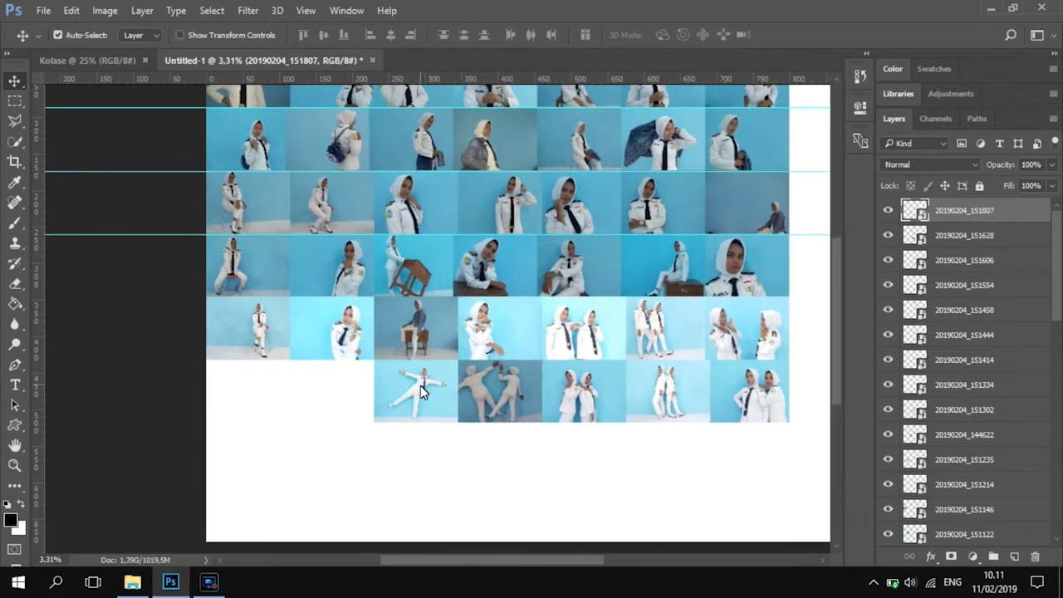
key(ctrl+0)
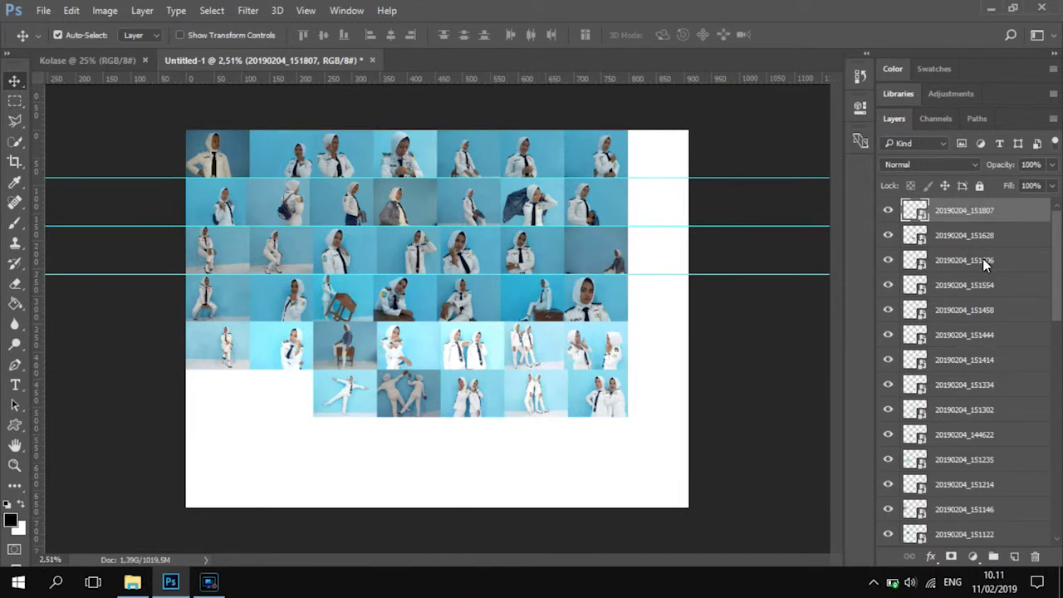
drag(1058, 287, 1062, 541)
key(ctrl+minus)
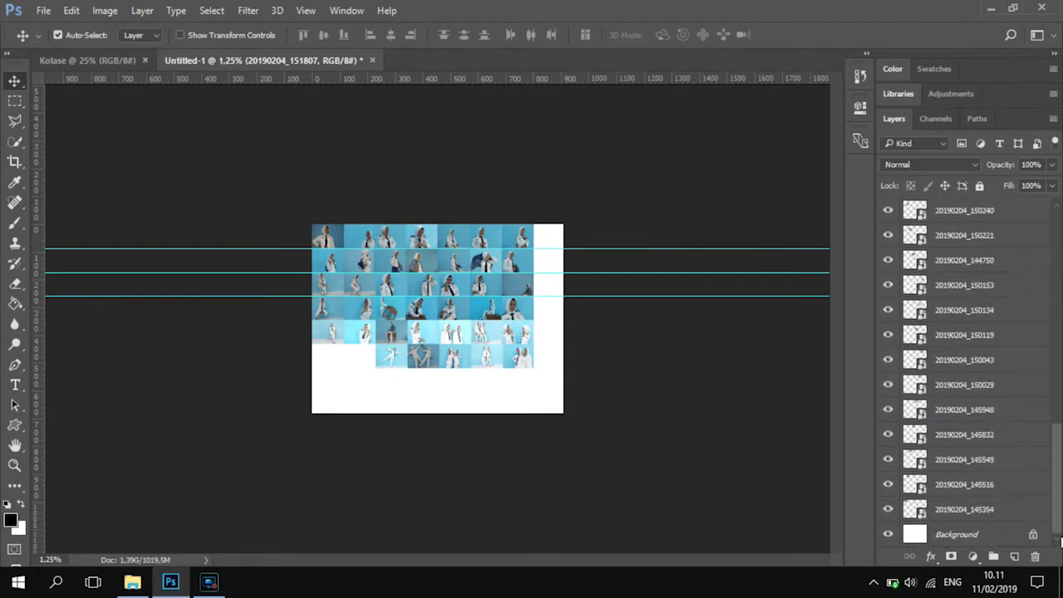
shift+click(988, 509)
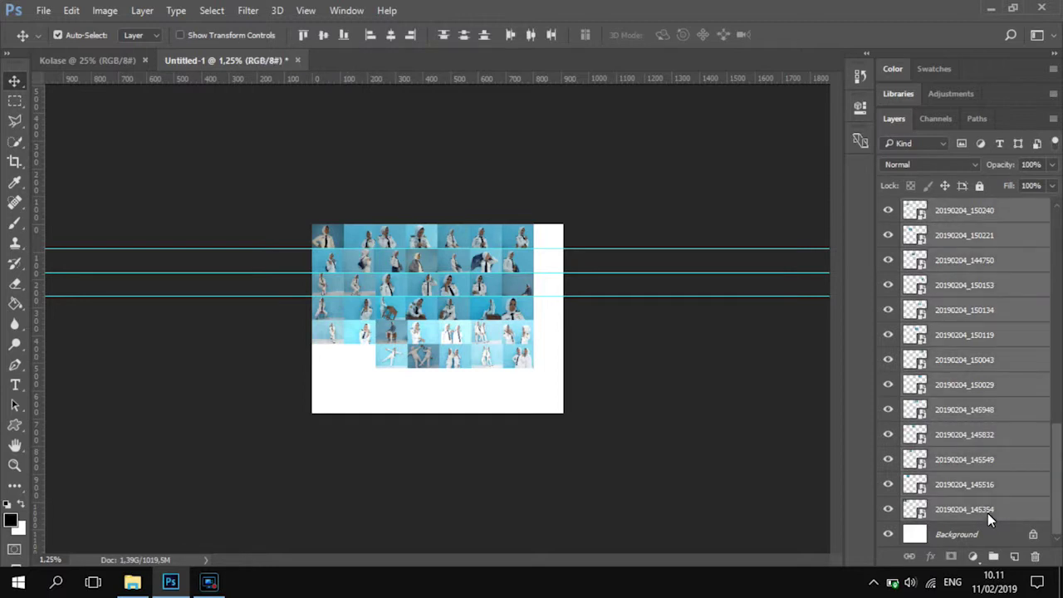
key(ctrl)
key(ctrl+e)
key(ctrl+e)
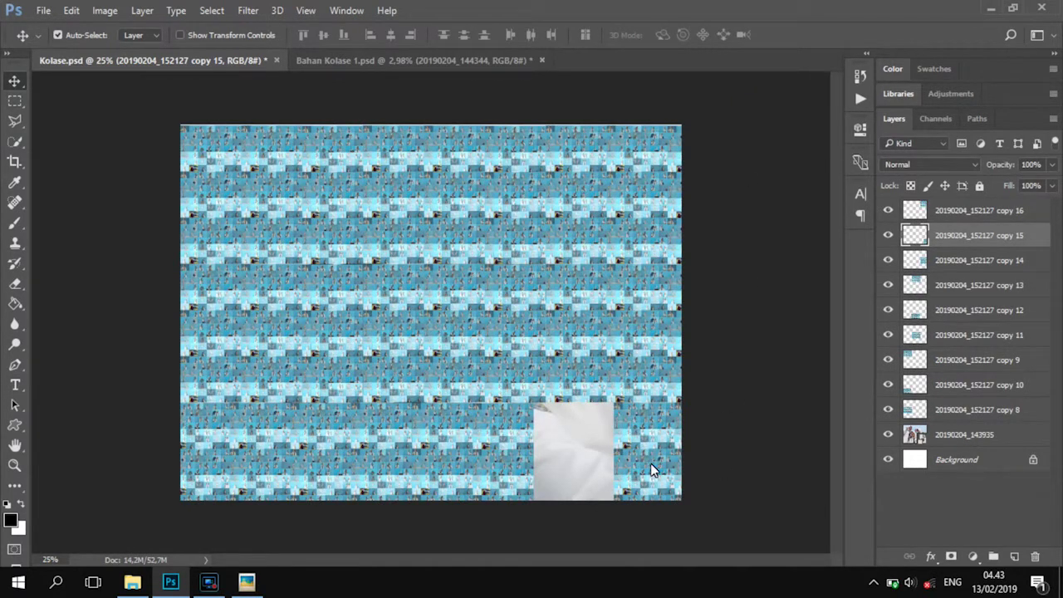
Step: Cover the remaining gap in Kolase.psd with collage tile copy 15, and set all tile layers, copy 16 through copy 8, to Soft Light blending
drag(653, 467, 577, 450)
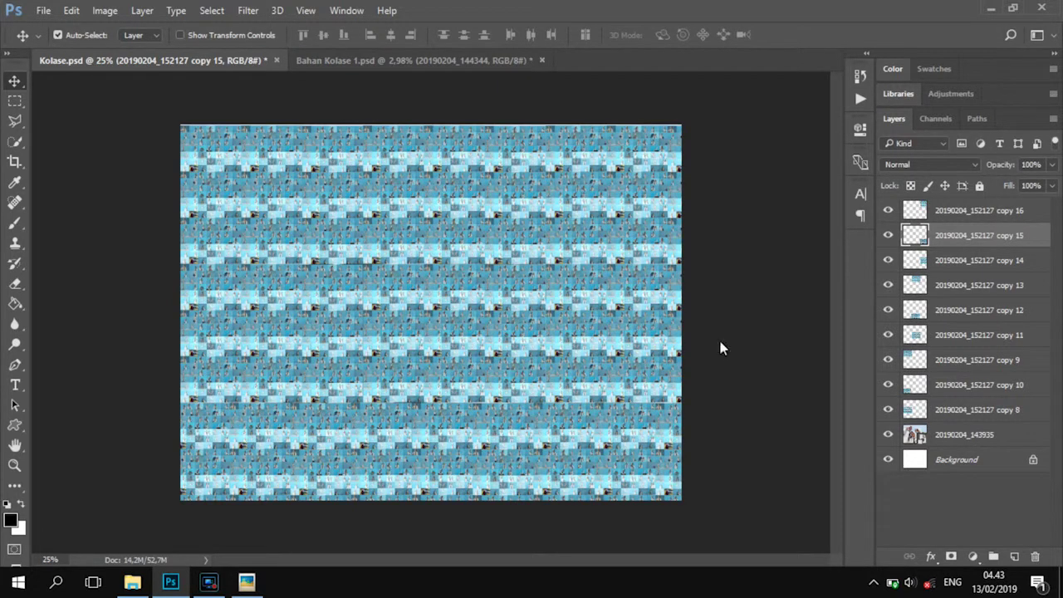
click(960, 213)
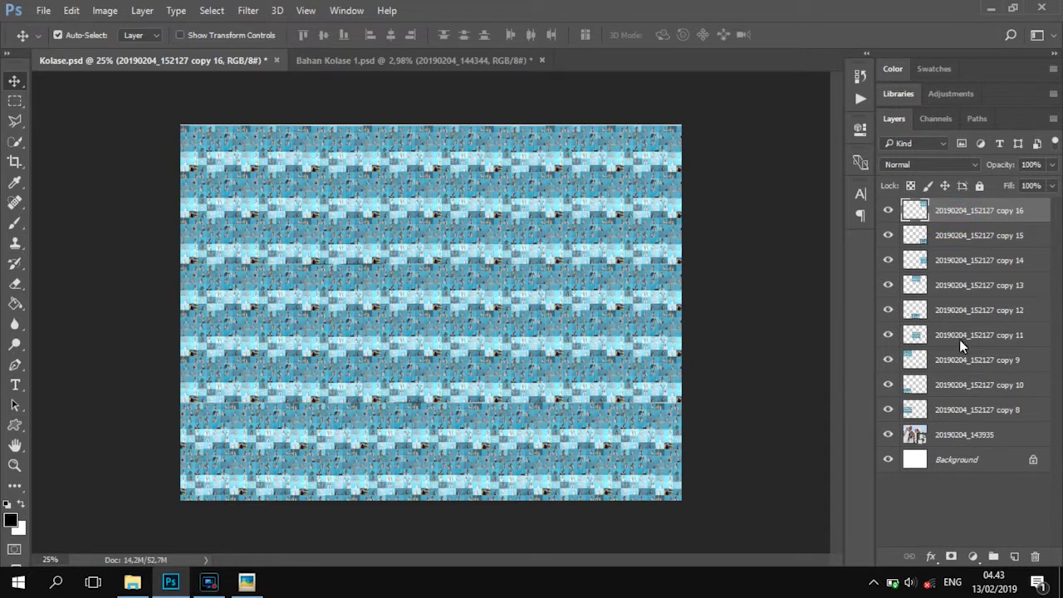
shift+click(970, 411)
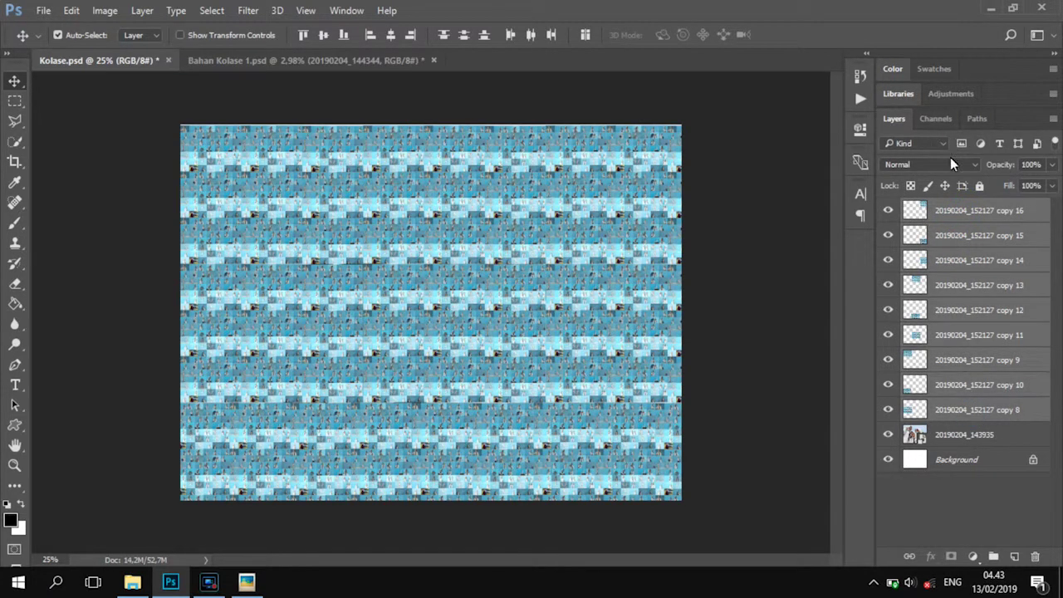
click(955, 166)
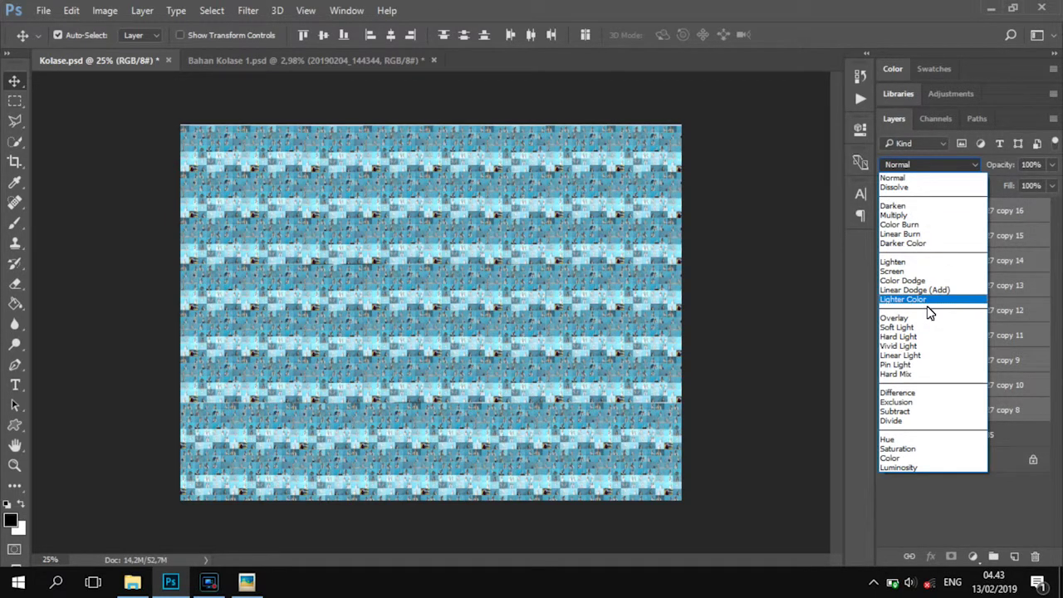
click(916, 327)
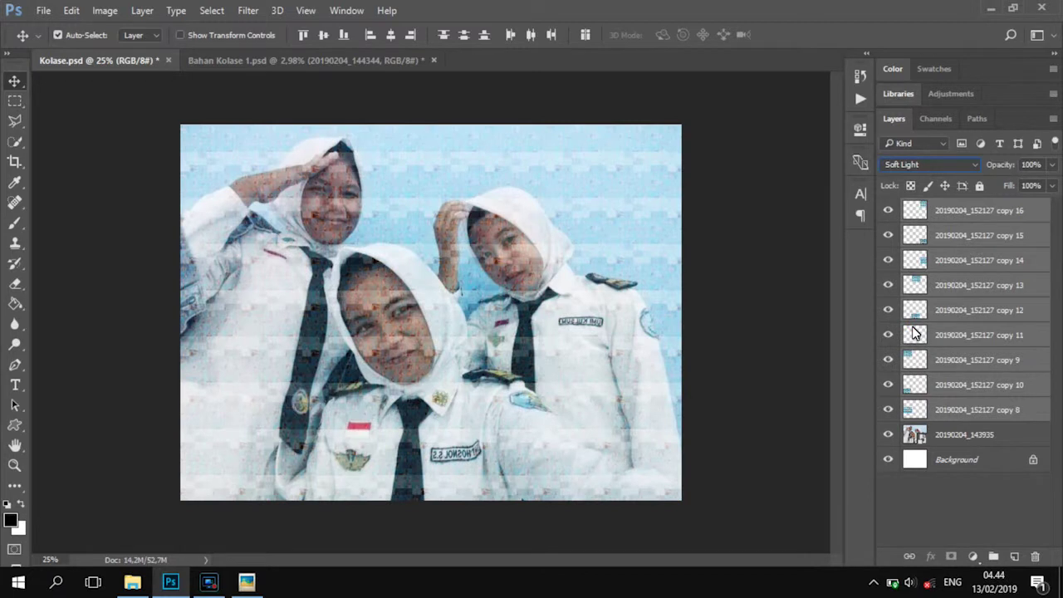
click(773, 252)
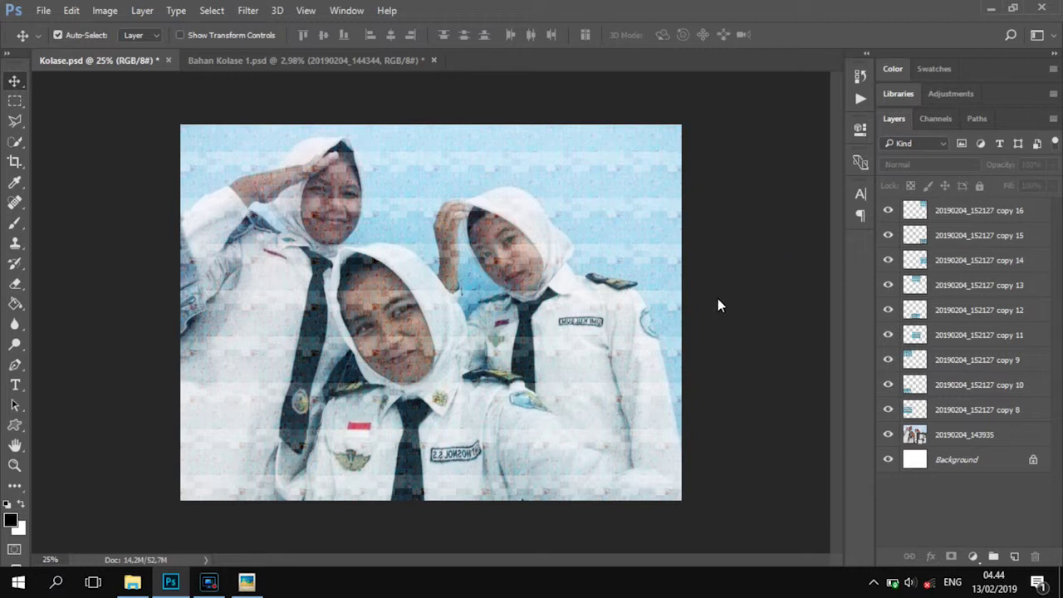
click(210, 583)
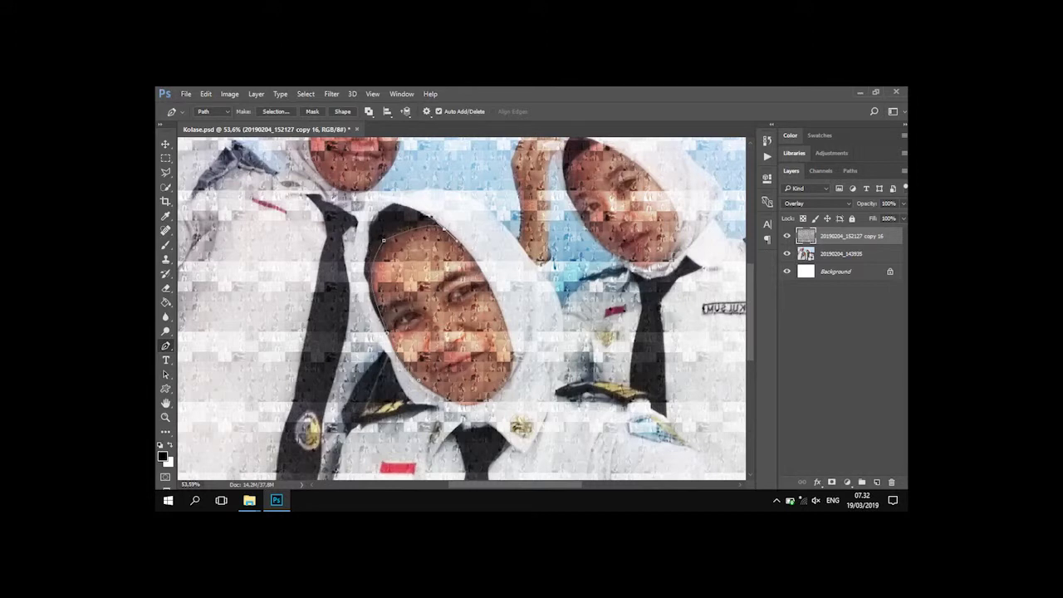
Step: Finish the pen path along the chin and cheek of the front woman's face and turn it into a selection
drag(510, 373, 510, 469)
drag(418, 379, 365, 314)
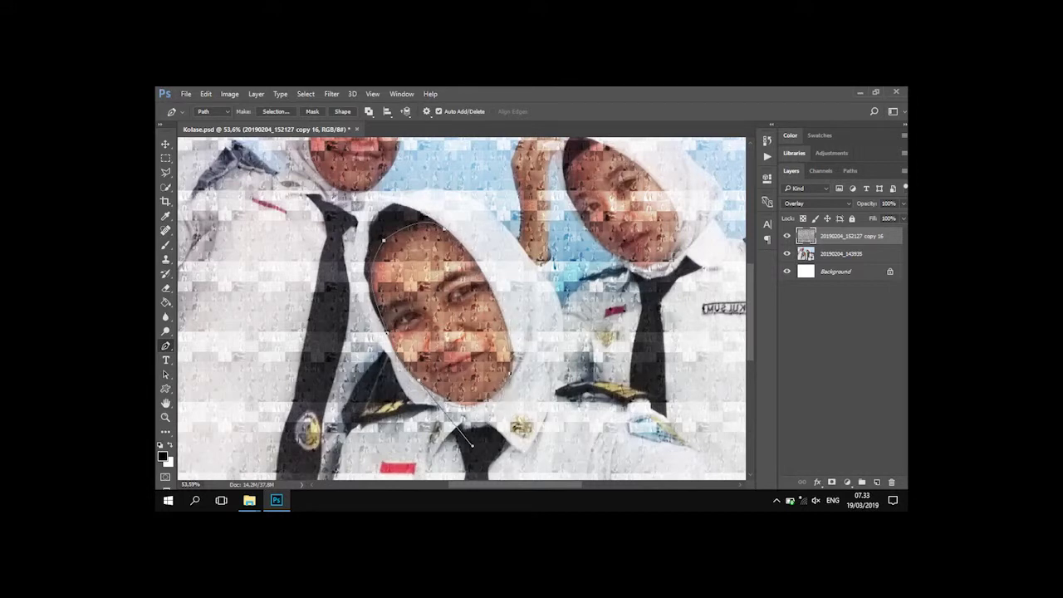
right_click(456, 419)
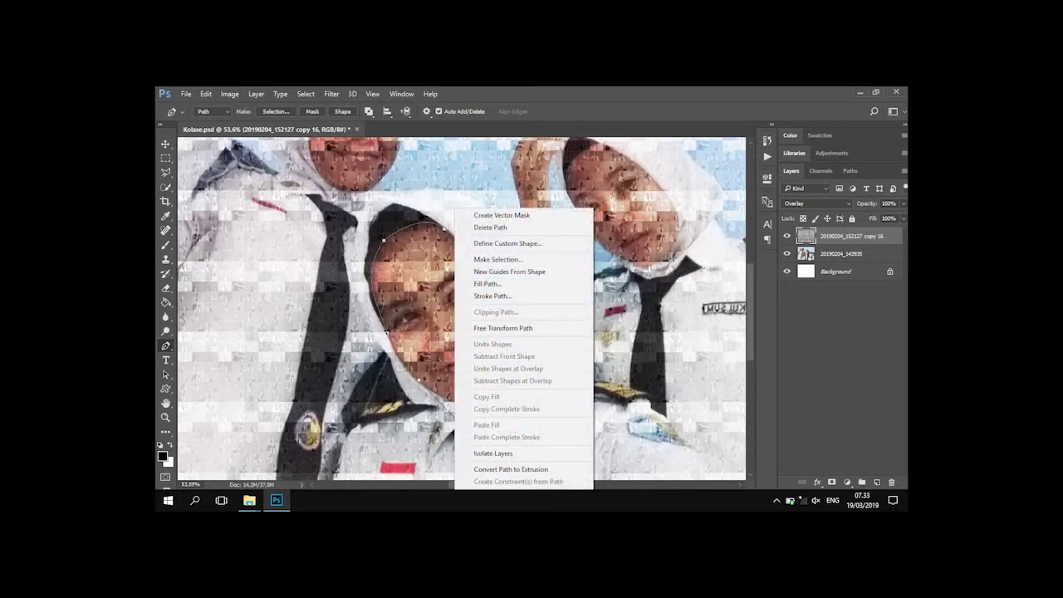
click(497, 259)
click(596, 201)
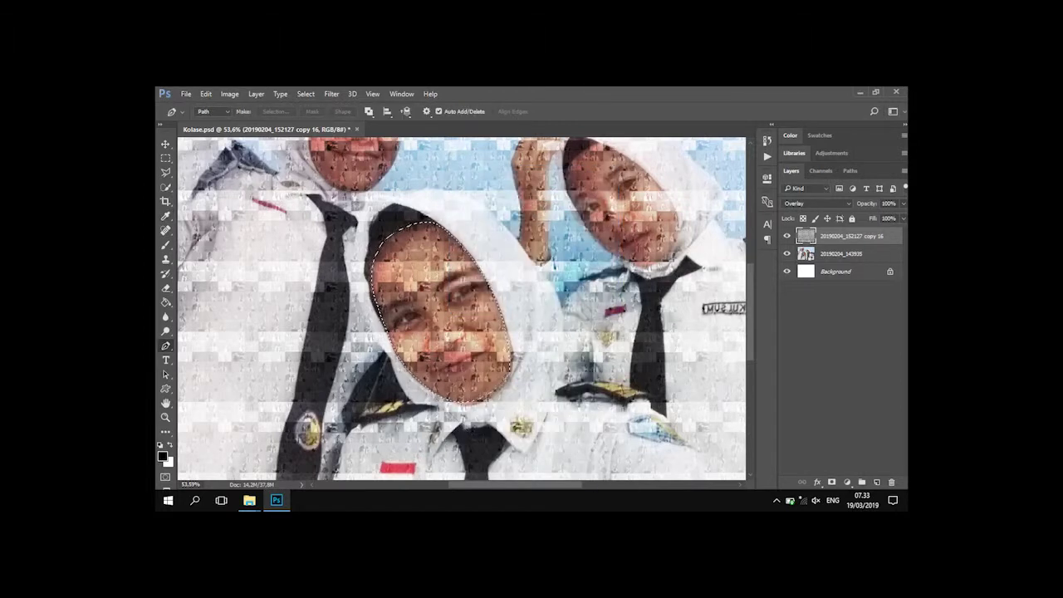
Step: Soften the mosaic over the front woman's face using Levels with input black 15 and output levels 84 to 160, and deselect
key(ctrl+l)
drag(523, 159, 702, 143)
click(689, 164)
click(689, 196)
click(689, 165)
click(690, 164)
drag(752, 315, 708, 315)
drag(613, 315, 699, 314)
text(160)
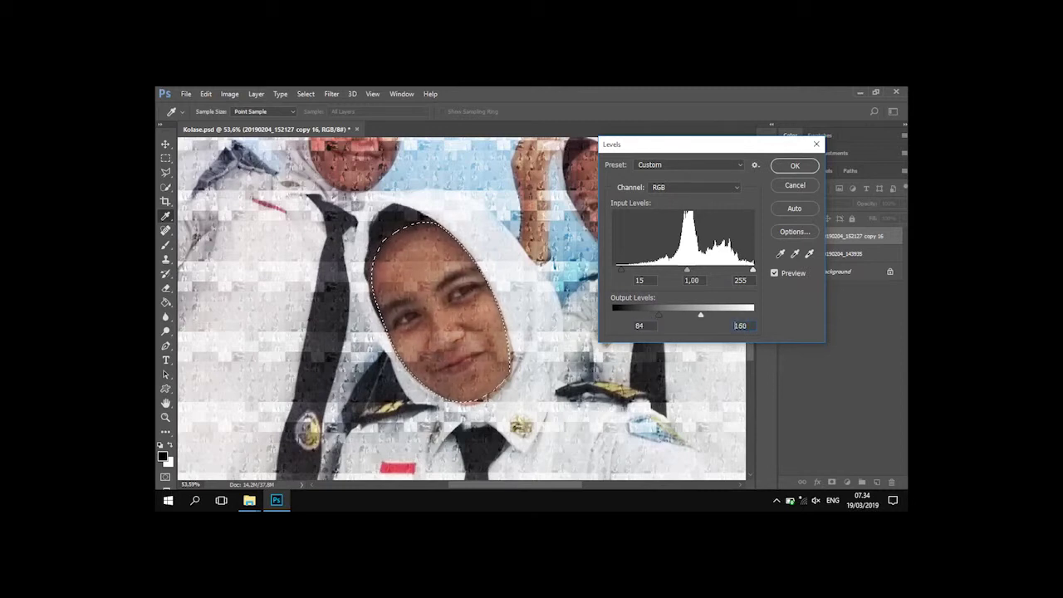
key(Return)
key(p)
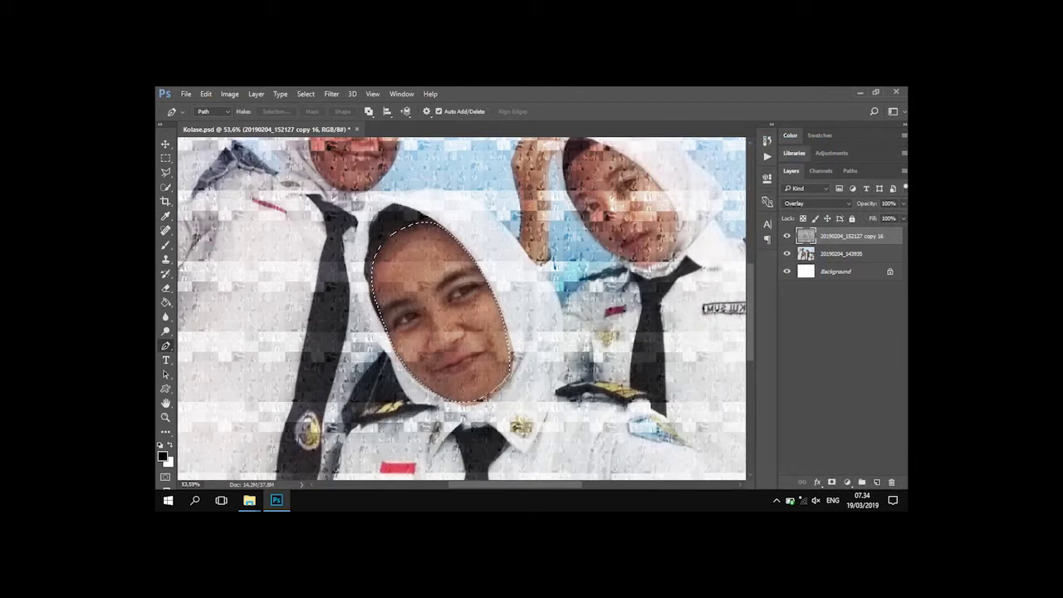
key(ctrl+d)
Step: Outline the face of the woman on the right with a pen path and convert it to a selection
scroll(488, 292, up, 4)
scroll(488, 292, down, 11)
scroll(488, 291, up, 3)
scroll(488, 291, down, 1)
scroll(505, 263, up, 3)
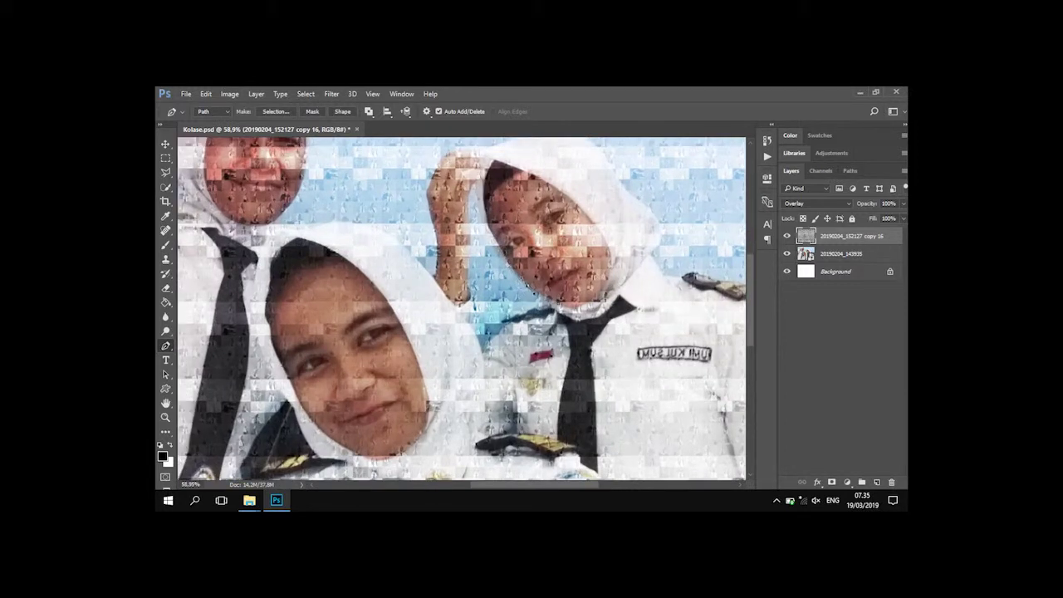
drag(492, 193, 582, 207)
drag(608, 252, 609, 262)
right_click(552, 207)
click(596, 251)
key(Return)
Step: Soften the mosaic on the selected face with Levels by narrowing the output range and slightly adjusting the input levels, and deselect
key(ctrl+l)
drag(612, 314, 626, 315)
drag(752, 315, 644, 315)
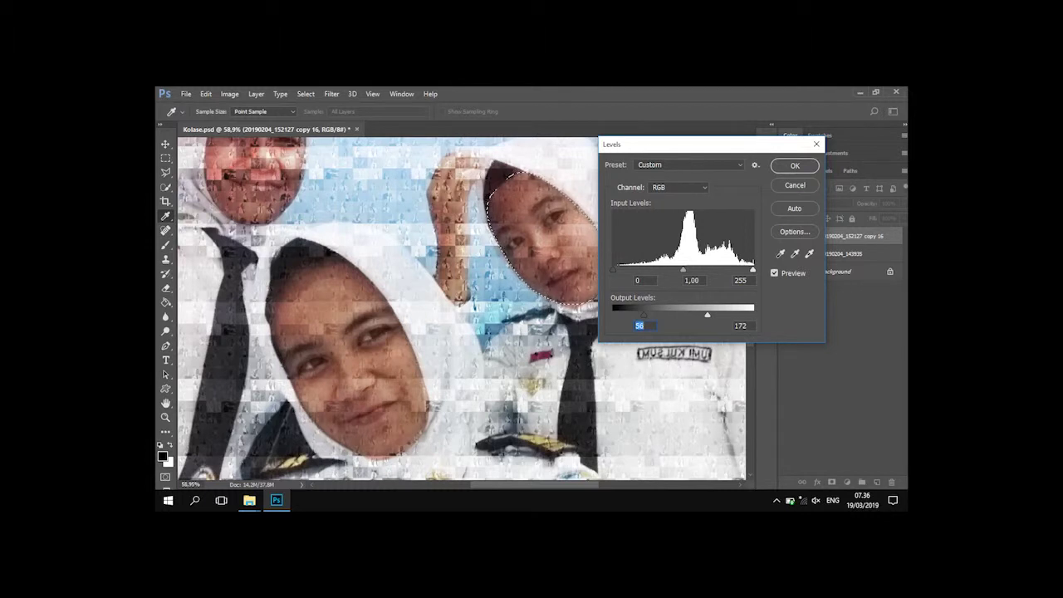
drag(708, 315, 649, 314)
drag(648, 315, 651, 315)
drag(683, 269, 685, 270)
drag(752, 269, 746, 269)
drag(613, 269, 618, 269)
click(794, 165)
key(ctrl+d)
Step: Outline the saluting woman's face on the left with a pen path, convert it to a selection and open Levels for it
scroll(552, 228, up, 5)
scroll(551, 227, down, 8)
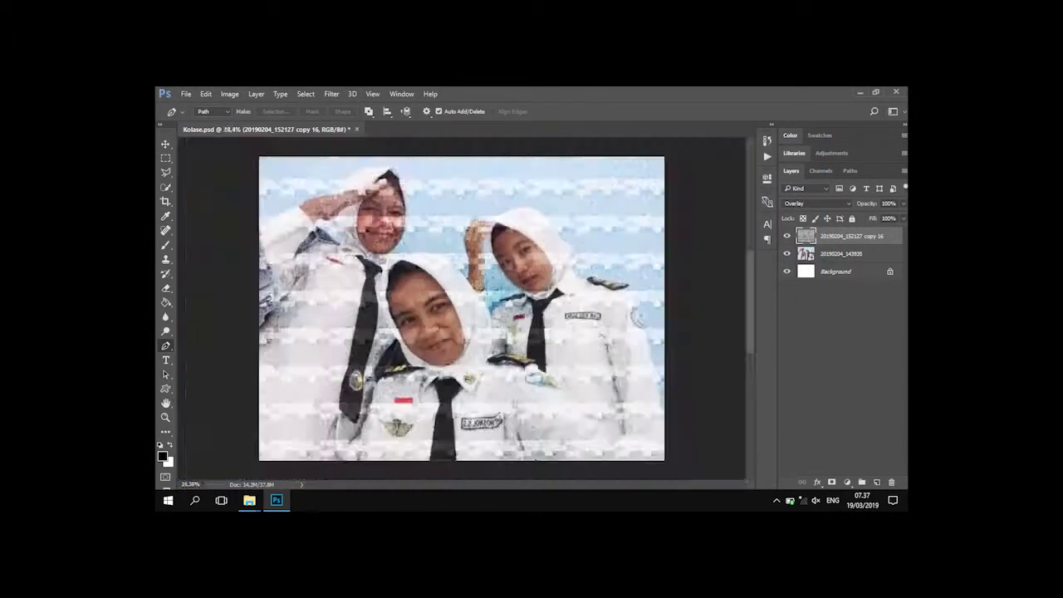
scroll(402, 221, up, 4)
scroll(402, 221, down, 4)
scroll(402, 221, up, 7)
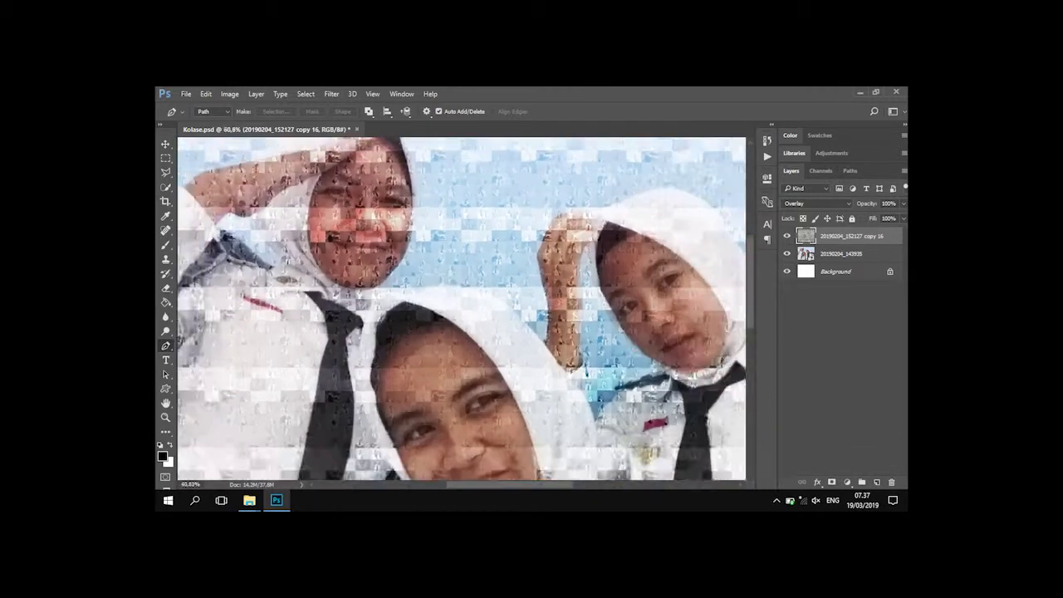
scroll(422, 236, down, 4)
scroll(348, 191, up, 4)
drag(414, 339, 384, 336)
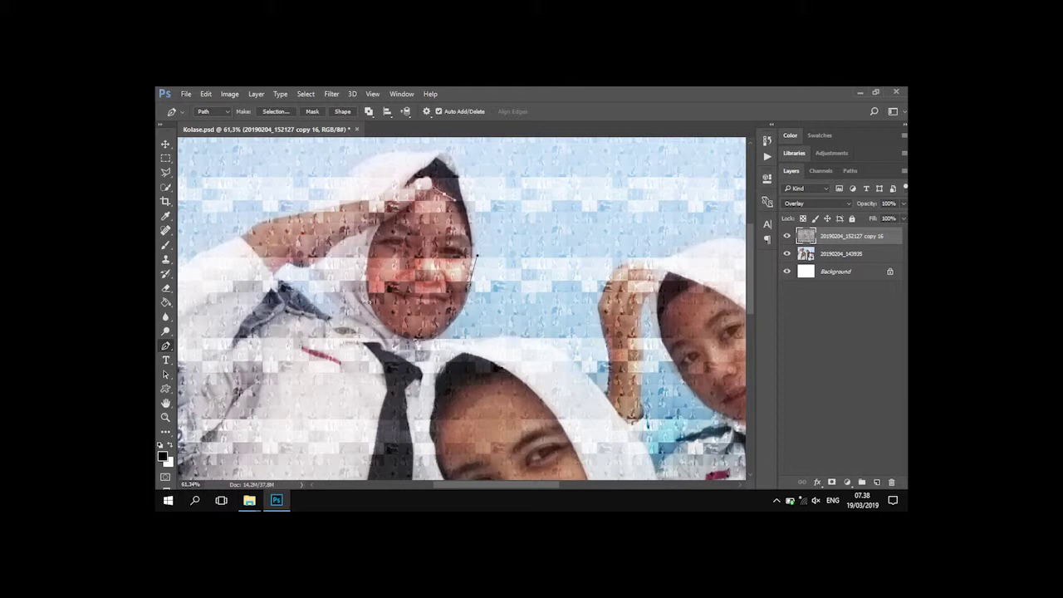
scroll(461, 311, up, 1)
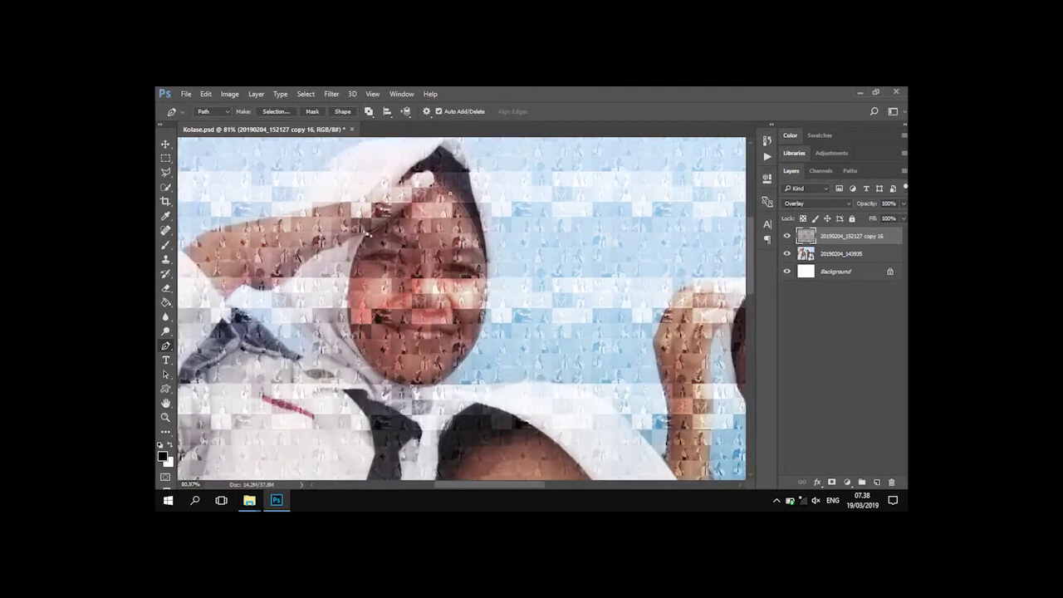
right_click(387, 206)
click(460, 259)
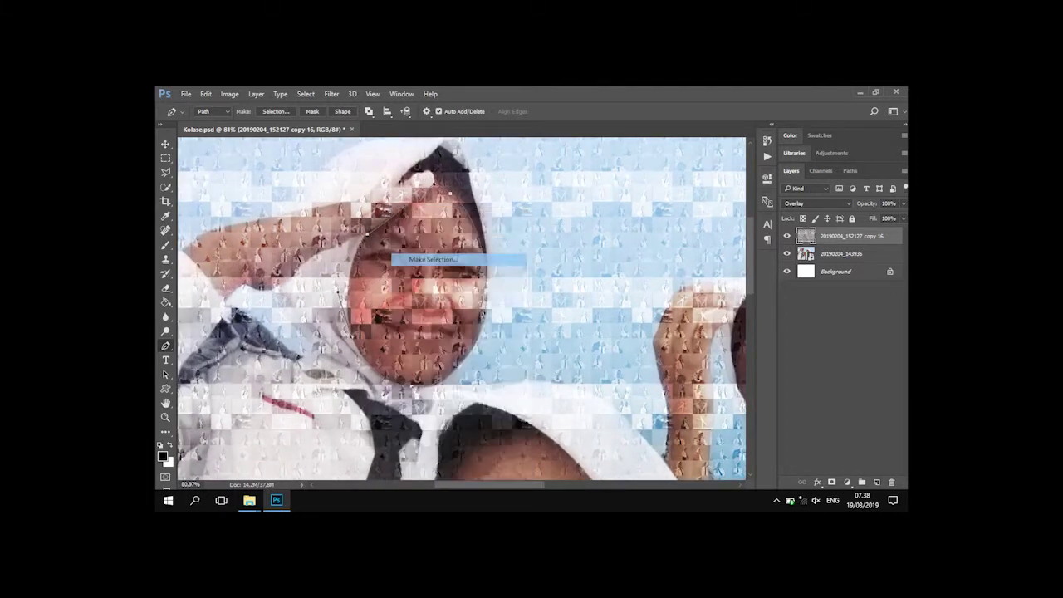
click(595, 200)
key(ctrl+l)
drag(752, 315, 727, 314)
drag(613, 315, 641, 315)
drag(726, 314, 705, 314)
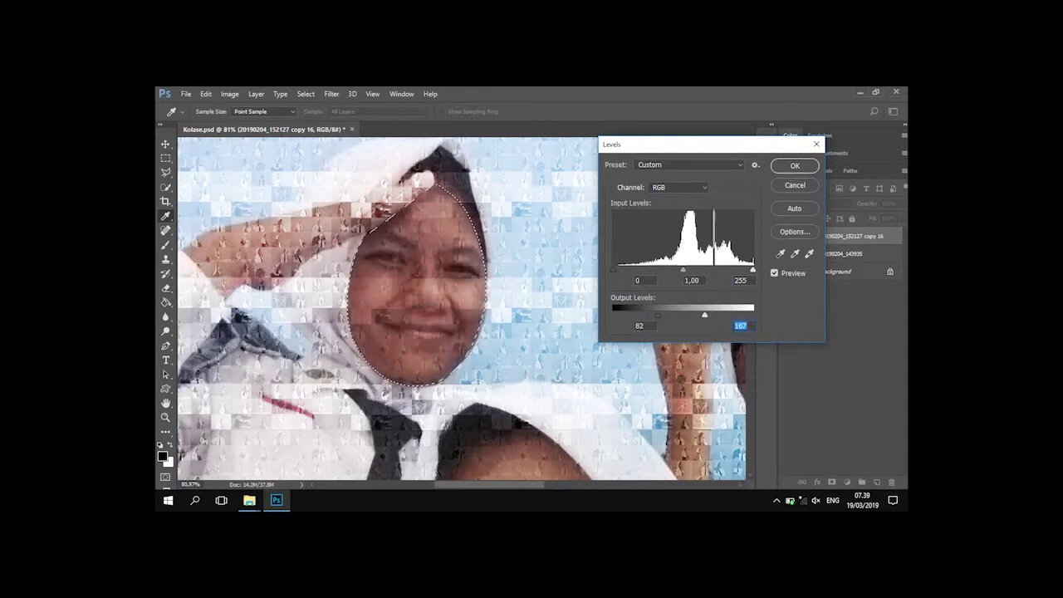
drag(683, 269, 689, 269)
mouse_move(613, 269)
mouse_down()
mouse_move(636, 269)
mouse_move(613, 269)
mouse_up()
drag(688, 269, 684, 269)
click(679, 187)
click(668, 206)
mouse_move(614, 315)
mouse_down()
mouse_move(674, 315)
mouse_move(613, 315)
mouse_up()
mouse_move(752, 314)
mouse_down()
mouse_move(719, 314)
mouse_move(753, 315)
mouse_up()
click(613, 315)
click(678, 187)
click(669, 223)
click(689, 164)
click(656, 176)
Step: Narrow the RGB output levels of the saluting woman's face from both ends, apply the Levels adjustment and deselect
click(679, 187)
click(668, 197)
drag(612, 315, 630, 315)
drag(752, 315, 716, 314)
drag(629, 315, 642, 315)
drag(716, 316, 721, 316)
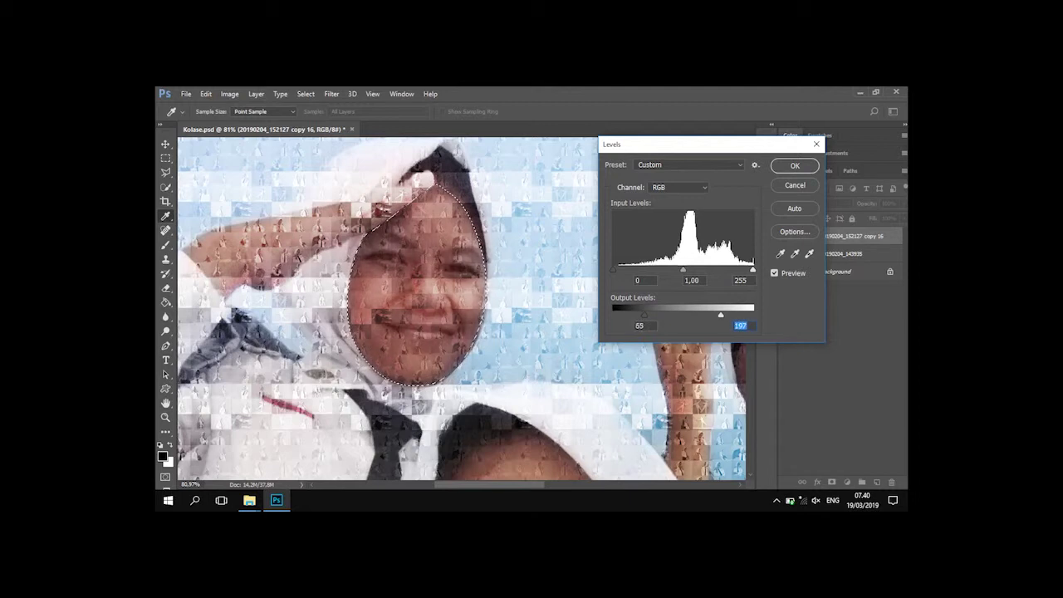
drag(642, 315, 710, 316)
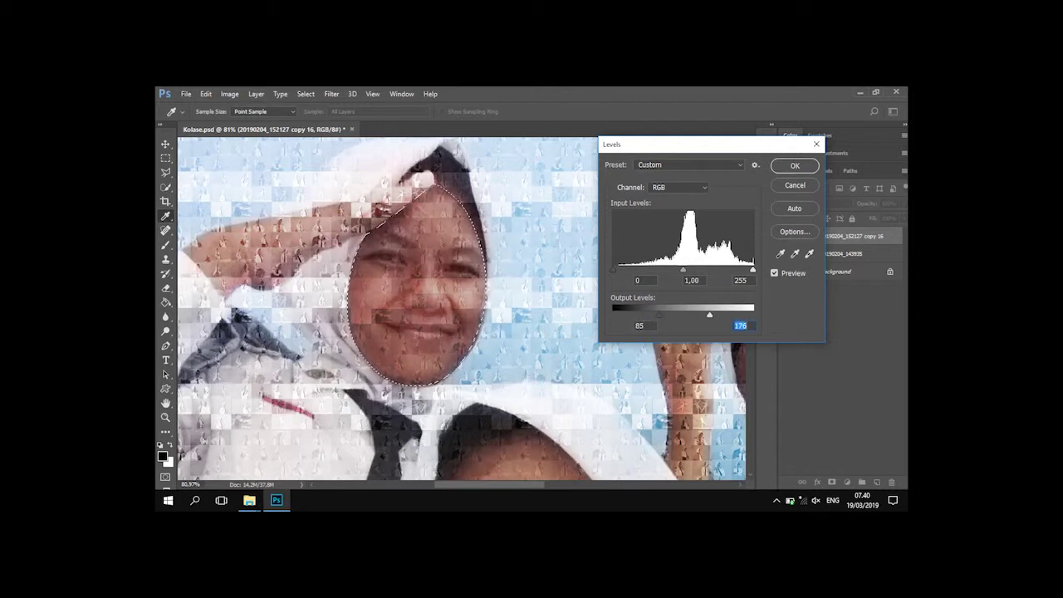
drag(660, 315, 702, 315)
key(Return)
scroll(461, 309, down, 12)
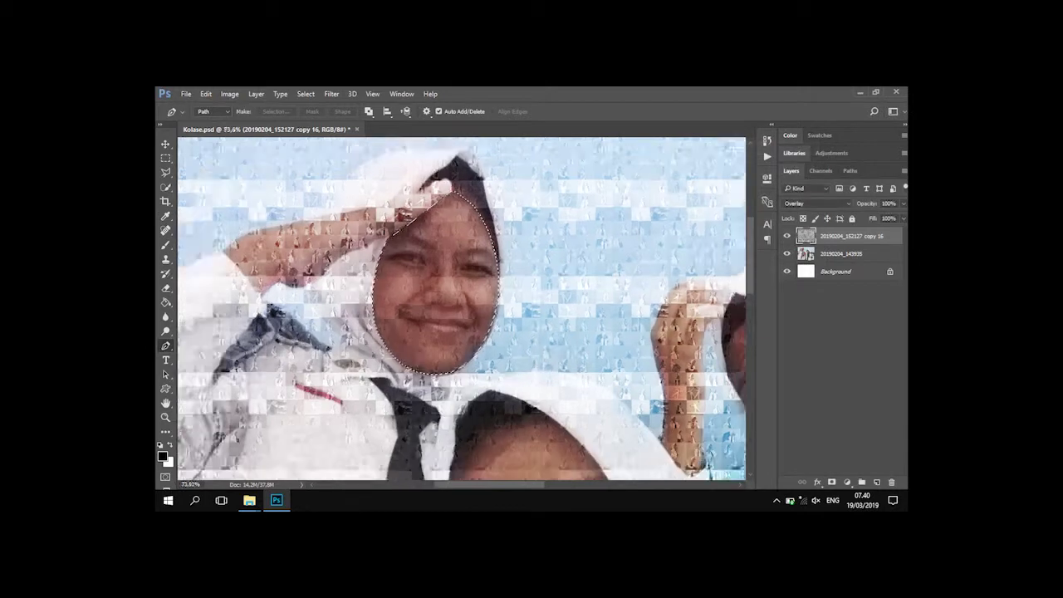
scroll(461, 308, up, 1)
scroll(430, 303, up, 6)
drag(328, 178, 570, 308)
scroll(569, 308, up, 2)
key(ctrl+d)
Step: Trace a pen path from the saluting woman's cuff along the underside of her raised arm to the fingertips
scroll(452, 291, down, 7)
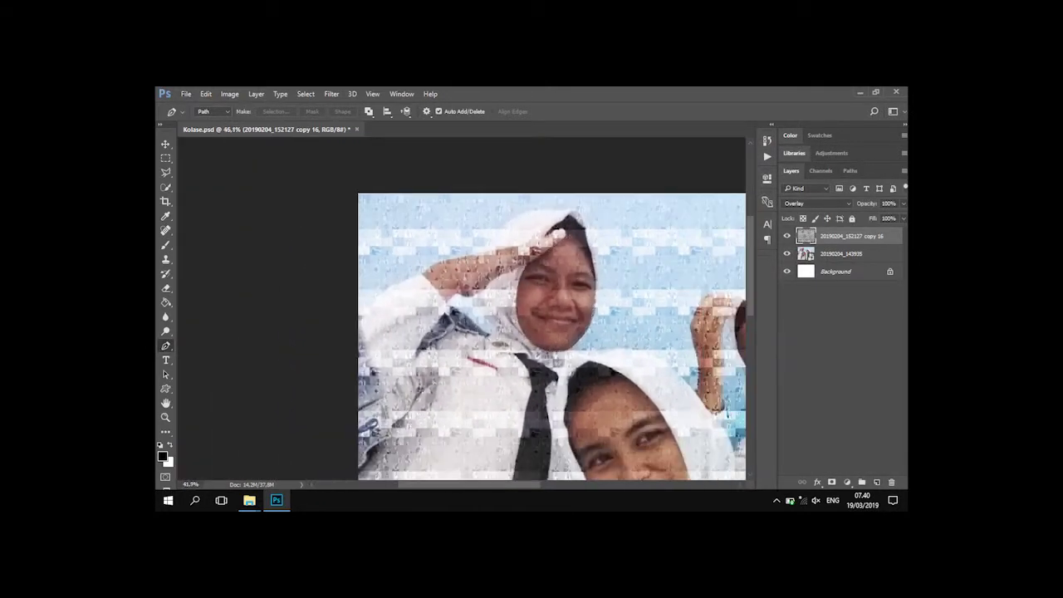
scroll(423, 311, up, 7)
drag(357, 167, 513, 282)
scroll(513, 265, up, 4)
click(320, 311)
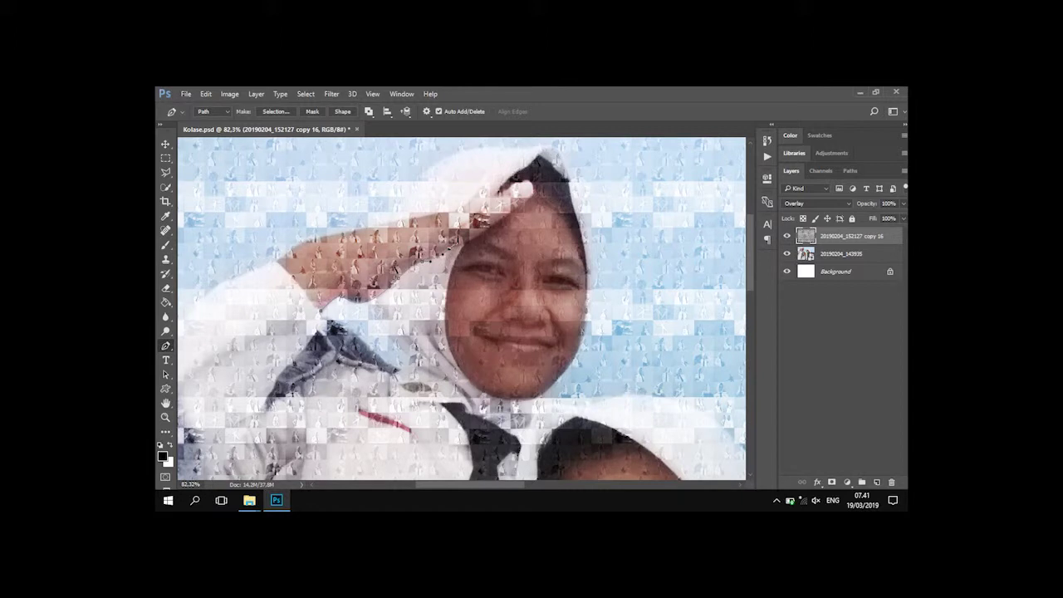
click(531, 193)
scroll(482, 219, down, 4)
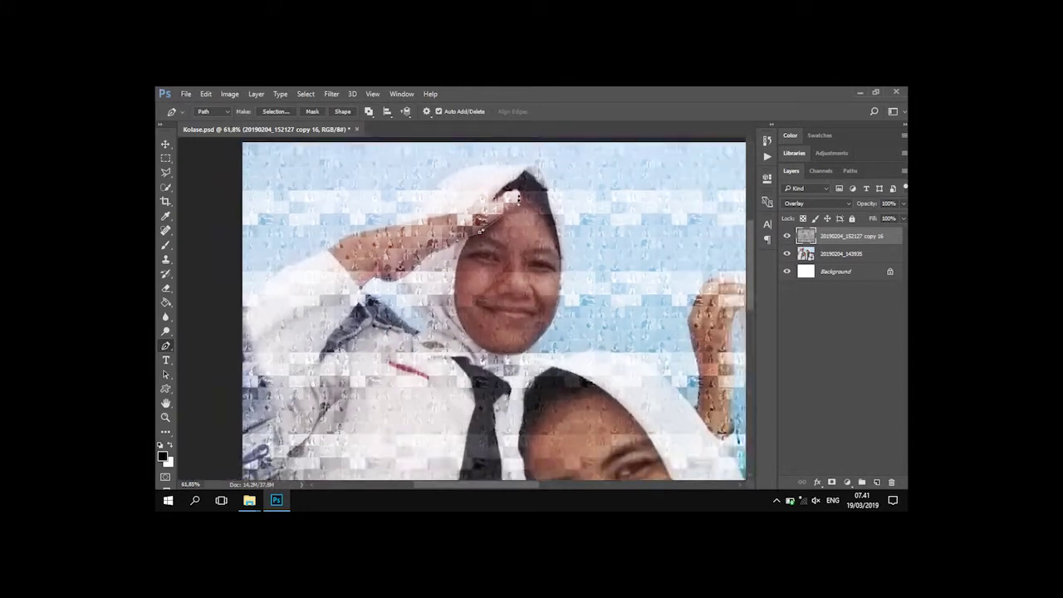
Step: Continue the path around the cuff and upper edge of the raised arm, and convert it to a selection with a 2-pixel feather
key(x)
click(371, 281)
scroll(362, 235, up, 4)
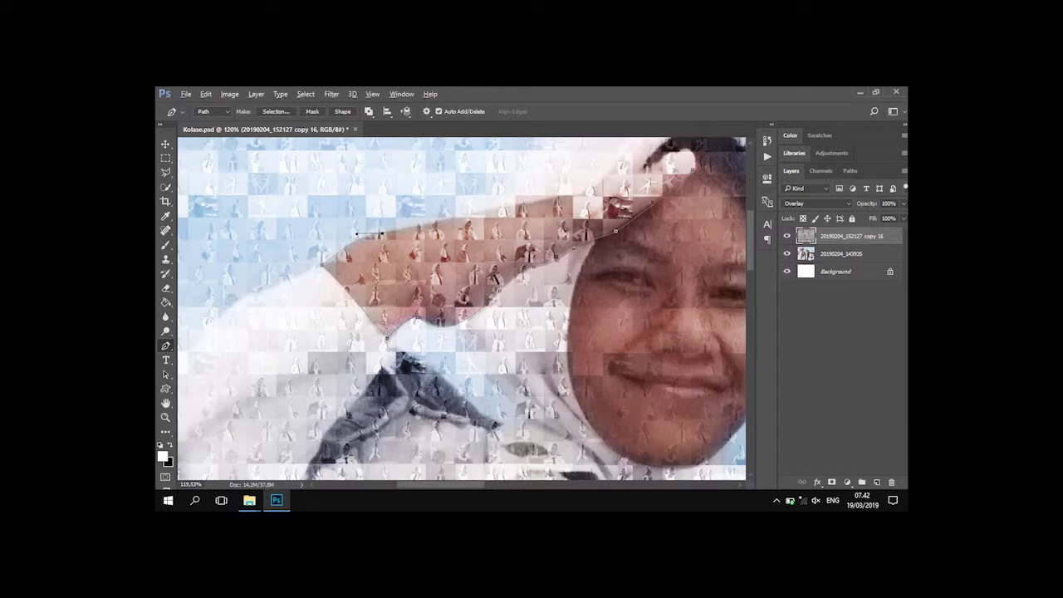
scroll(577, 199, down, 2)
scroll(579, 198, up, 2)
click(579, 197)
click(607, 186)
click(648, 170)
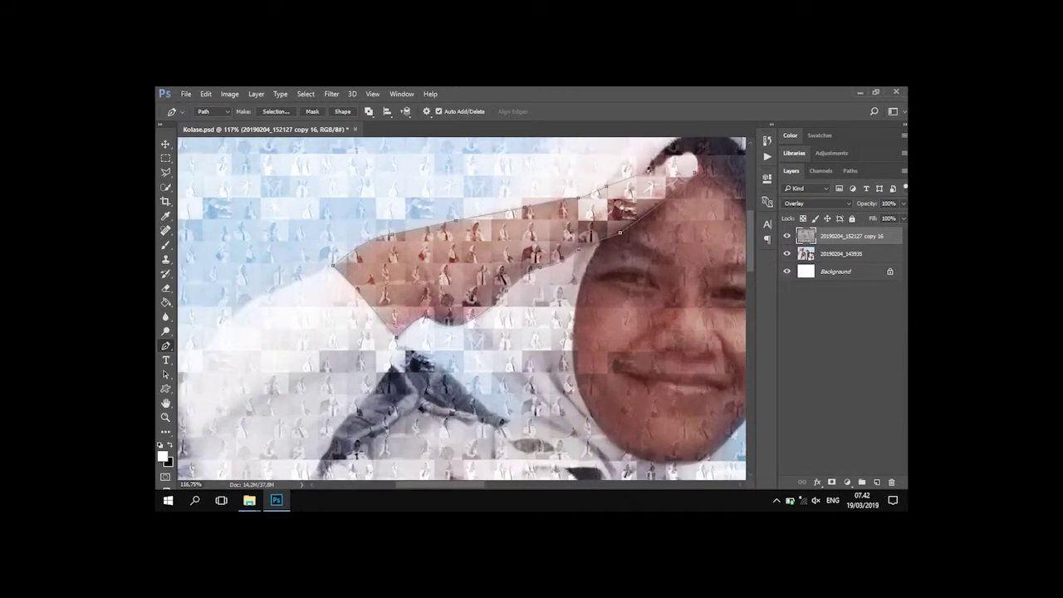
scroll(598, 208, down, 3)
right_click(600, 204)
click(639, 211)
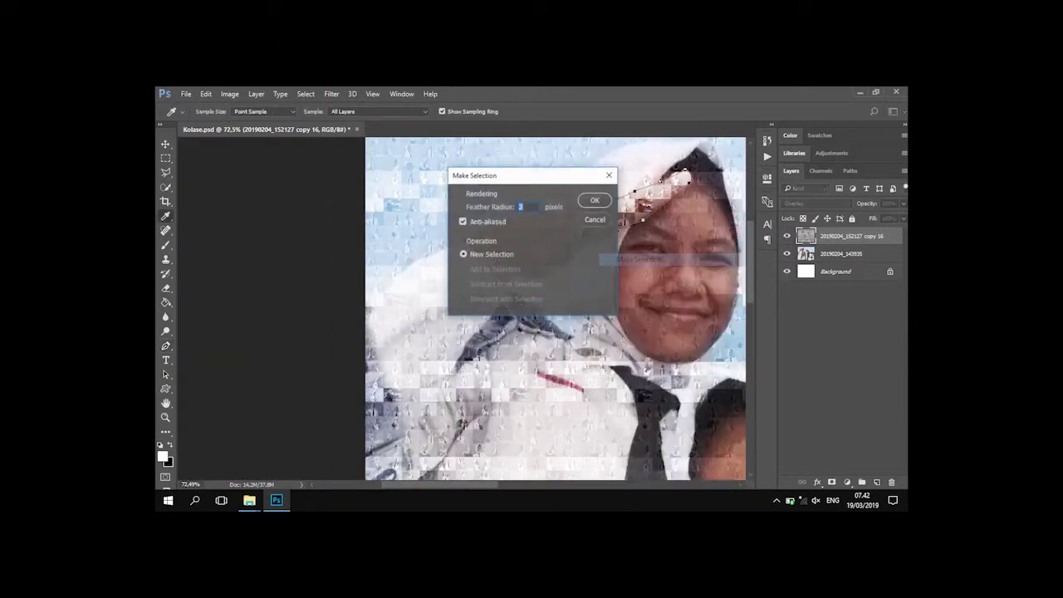
key(Return)
Step: Soften the mosaic on the selected raised arm using Levels with output levels 43 to 200
key(ctrl+l)
drag(667, 145, 740, 219)
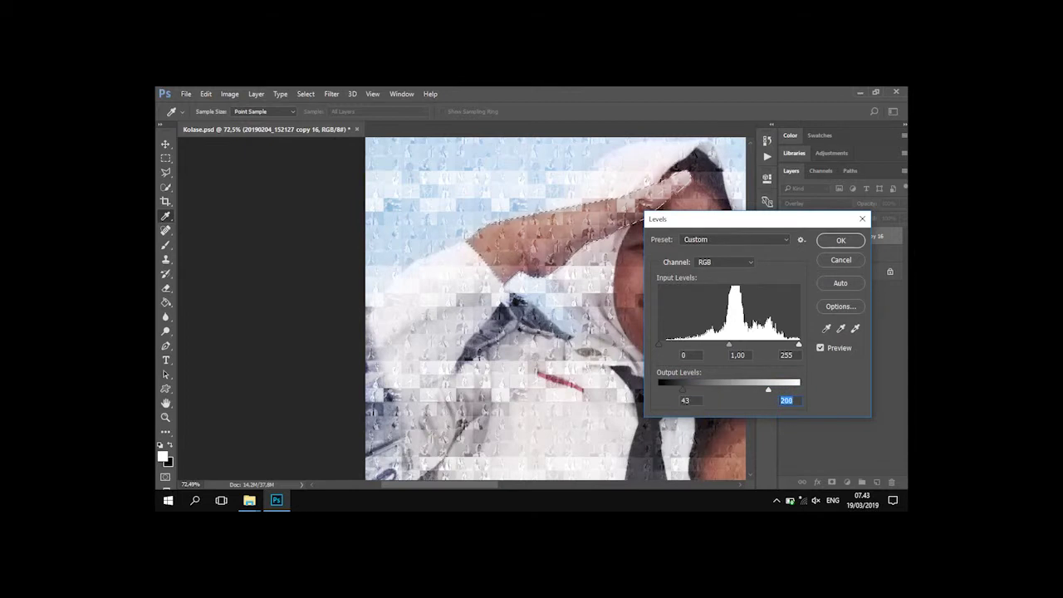
key(Return)
Step: Outline the raised hand and forearm of the woman on the right with a pen path and convert it to a selection
scroll(707, 256, down, 5)
drag(707, 255, 621, 227)
scroll(540, 307, down, 2)
scroll(540, 307, up, 3)
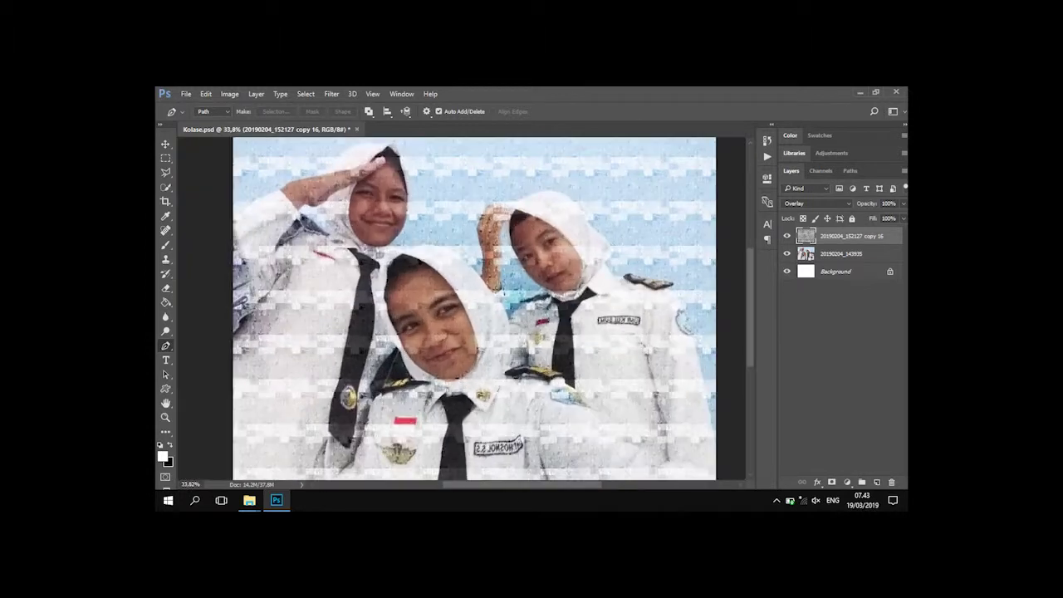
scroll(462, 308, down, 2)
scroll(462, 308, up, 2)
scroll(462, 308, down, 2)
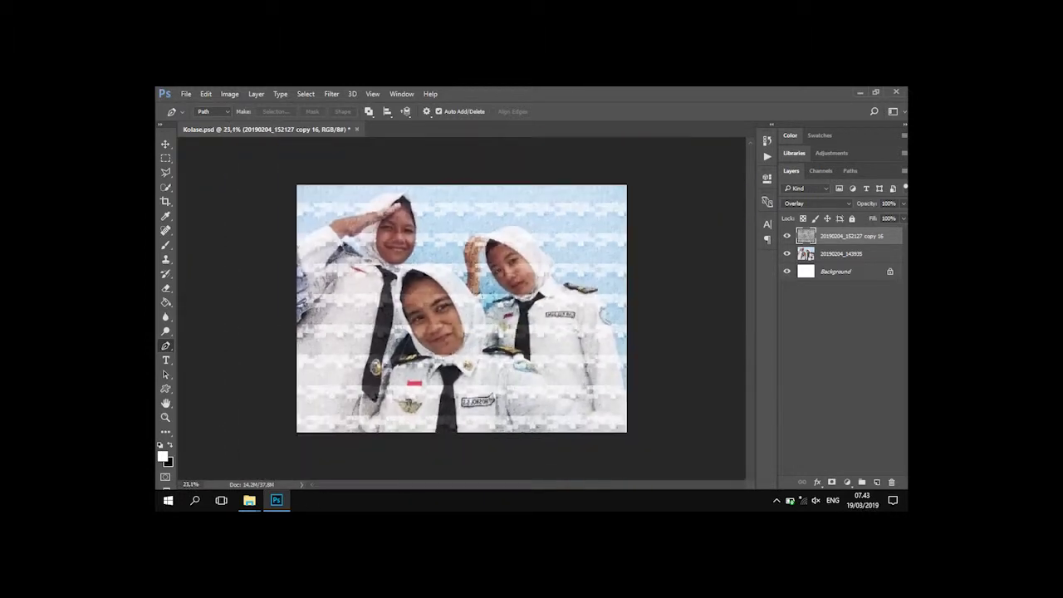
scroll(479, 284, up, 4)
scroll(540, 307, up, 3)
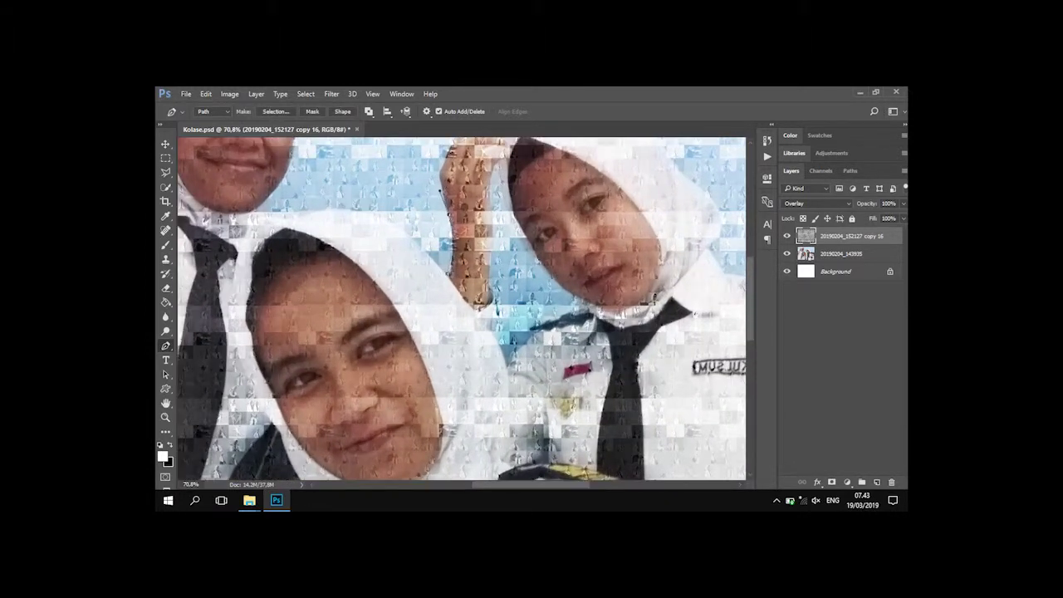
drag(440, 180, 462, 276)
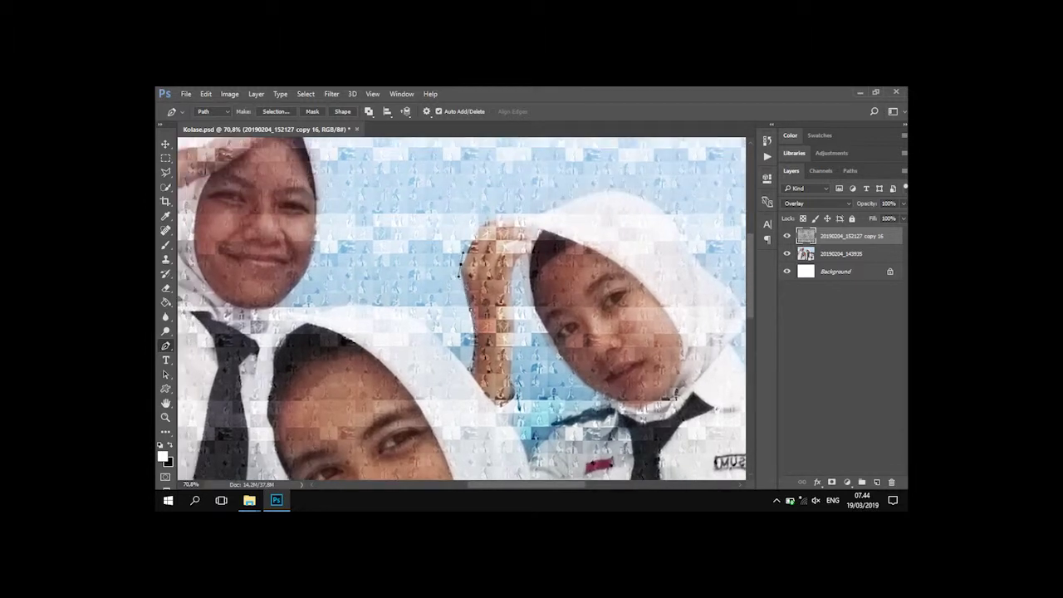
scroll(461, 268, up, 1)
scroll(480, 223, up, 1)
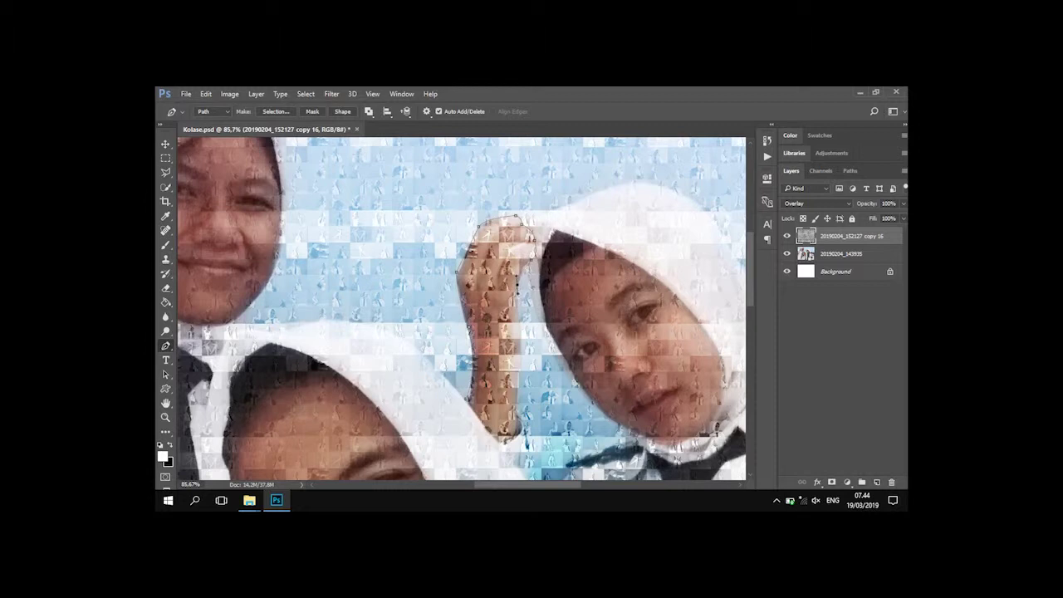
scroll(461, 309, down, 5)
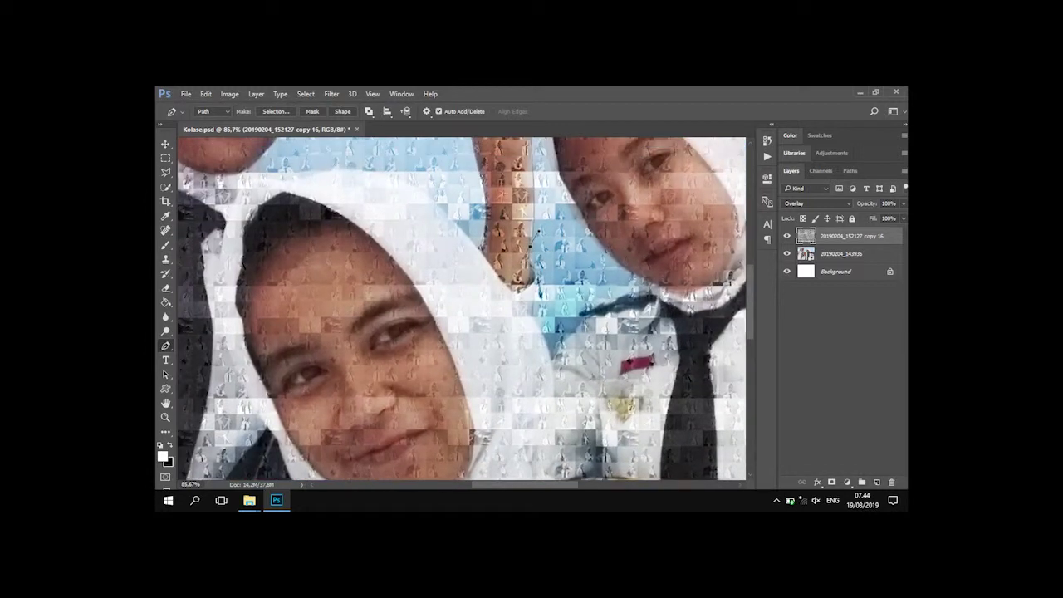
right_click(512, 208)
click(582, 245)
click(594, 200)
Step: Soften the mosaic on the selected hand and forearm using Levels with output levels 70 to 178
scroll(512, 197, down, 4)
key(ctrl+l)
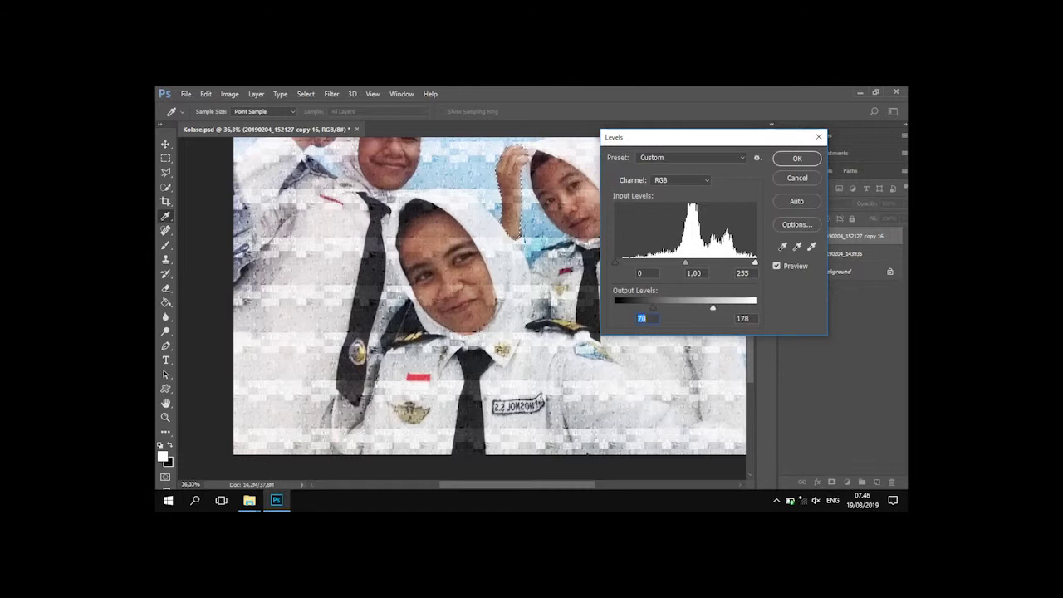
key(Return)
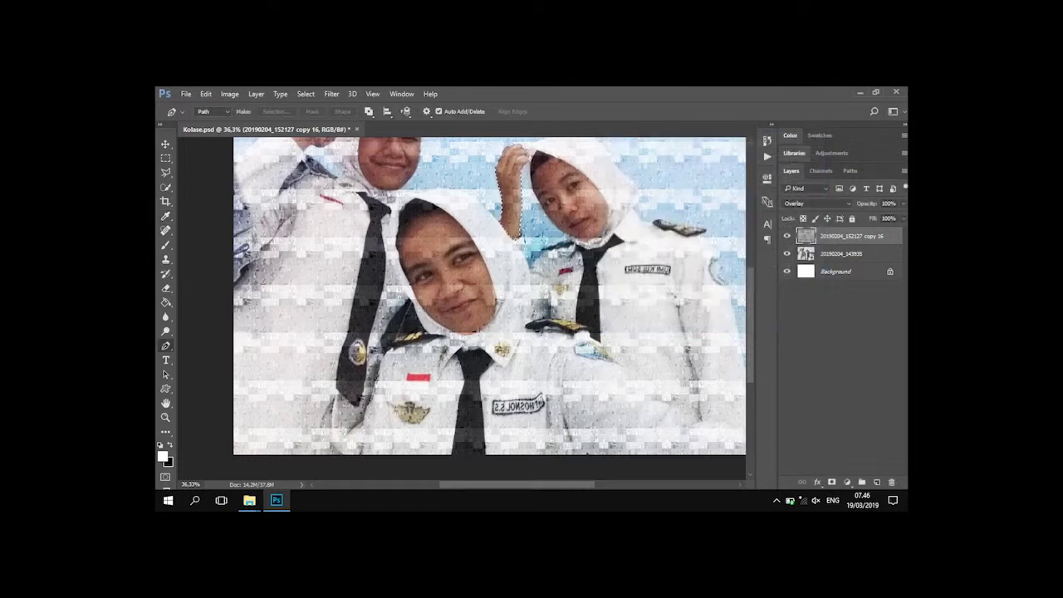
Step: Examine the blended mosaic over the uniforms and faces at different zoom levels, including the full composition
scroll(489, 296, down, 3)
scroll(462, 308, up, 3)
scroll(462, 308, down, 3)
scroll(461, 308, up, 3)
scroll(462, 308, down, 4)
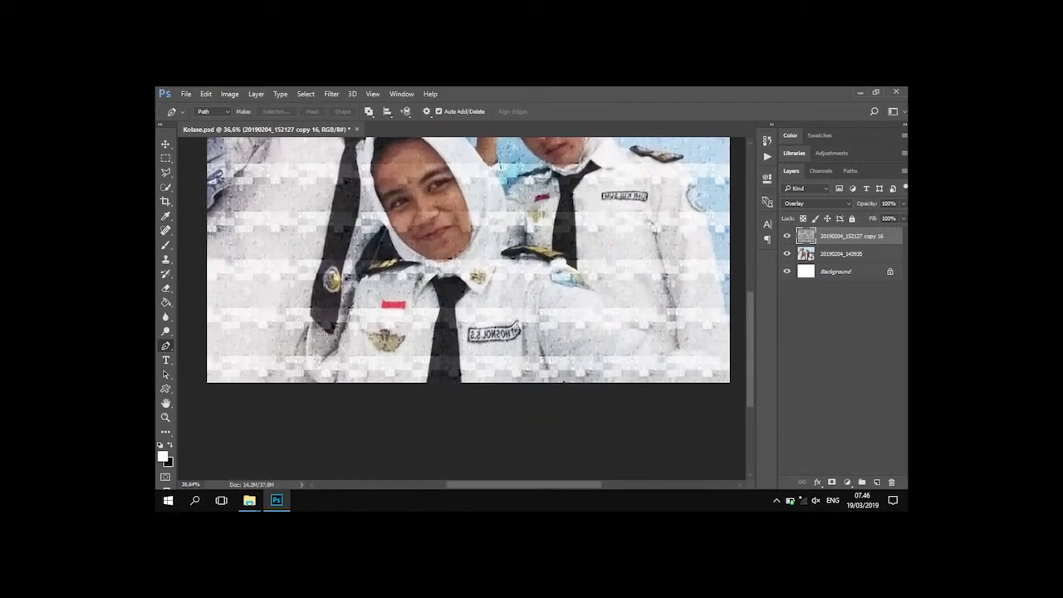
scroll(462, 308, up, 5)
scroll(462, 308, down, 5)
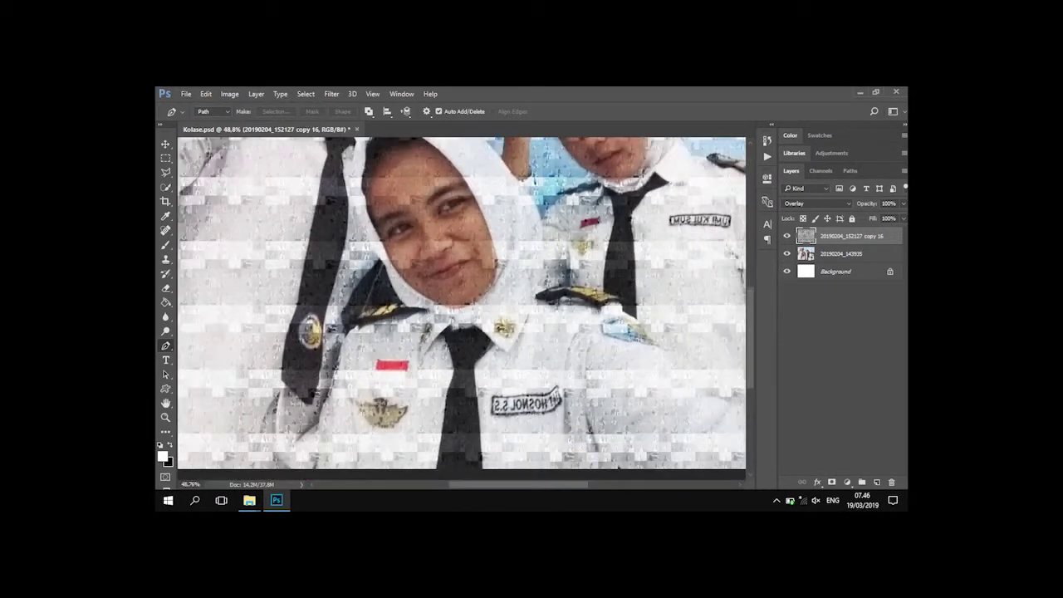
scroll(462, 303, down, 3)
Step: Try the blending modes from Normal through Hue on the 20190204_152127 copy 16 mosaic layer
click(816, 203)
click(797, 206)
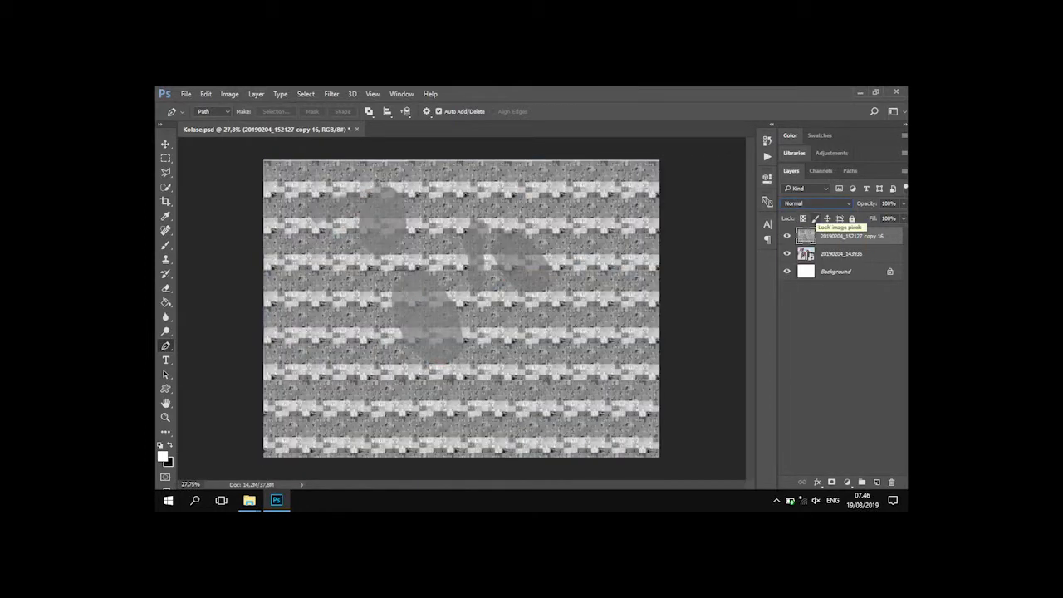
key(Down)
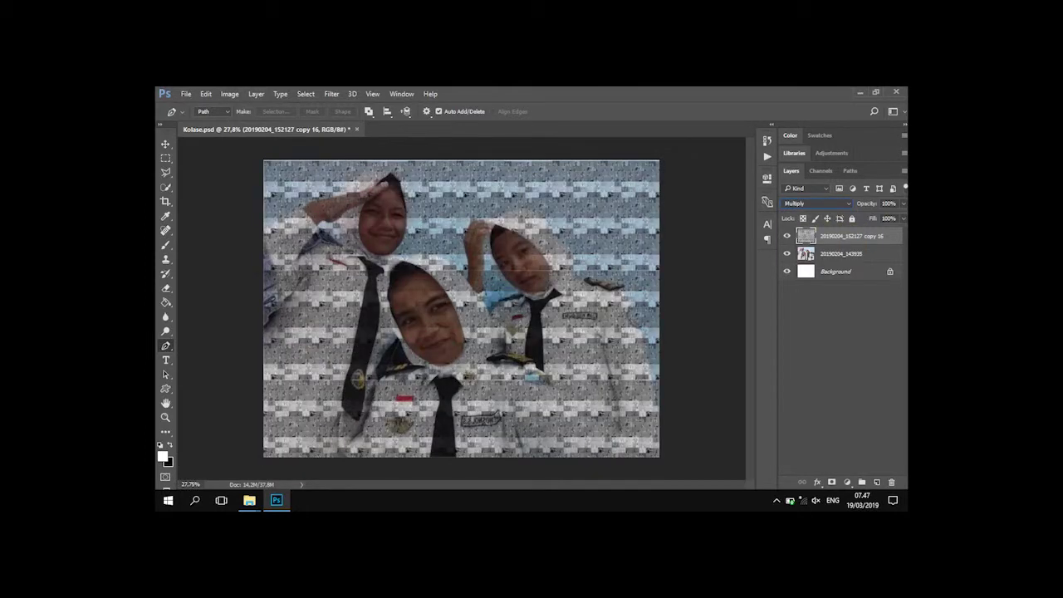
key(Down)
key(Down)
key(Down)
key(Down)
key(Down)
key(Down)
key(Down)
key(Down)
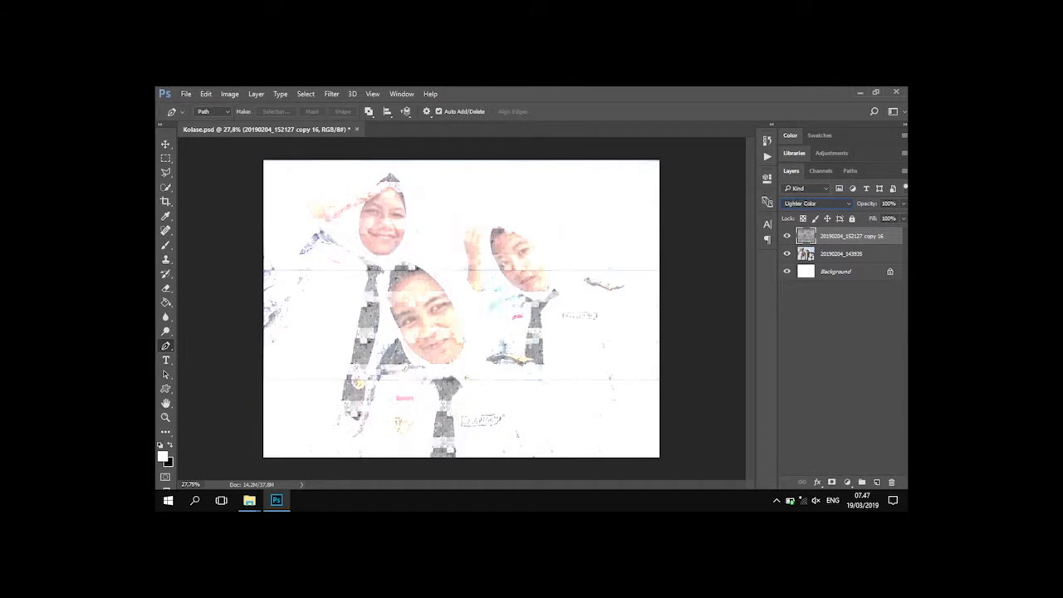
key(Down)
key(Down)
key(Down)
key(Down)
key(Down)
key(Down)
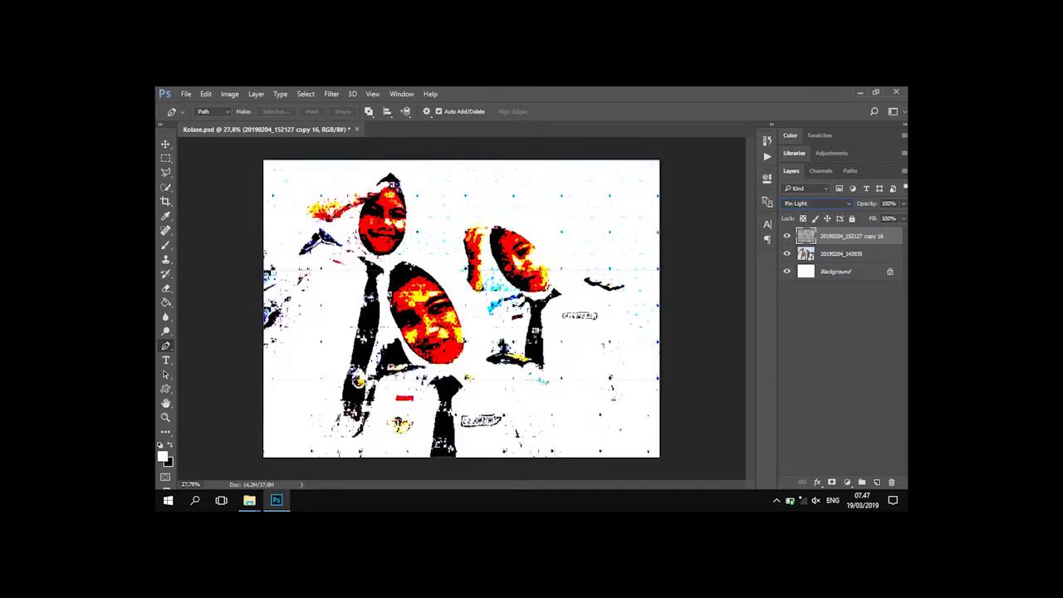
key(Down)
key(Down)
key(Down)
key(Down)
key(Down)
key(Down)
key(Down)
key(Down)
key(Down)
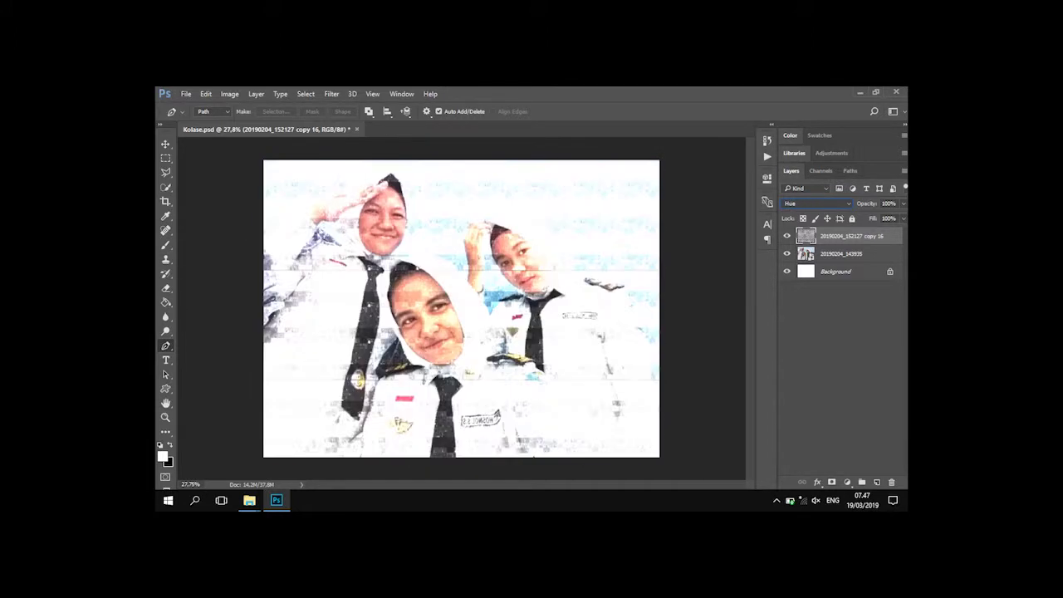
Step: Set the blending mode of the 20190204_152127 copy 16 mosaic layer to Overlay
click(817, 203)
click(796, 219)
click(816, 203)
click(793, 211)
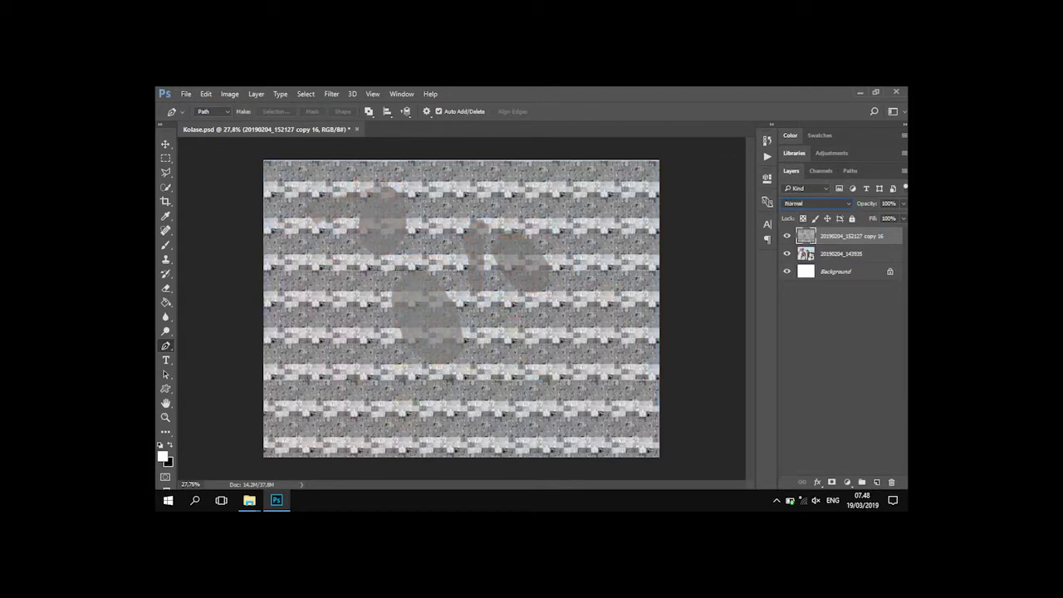
click(851, 253)
click(851, 236)
click(816, 204)
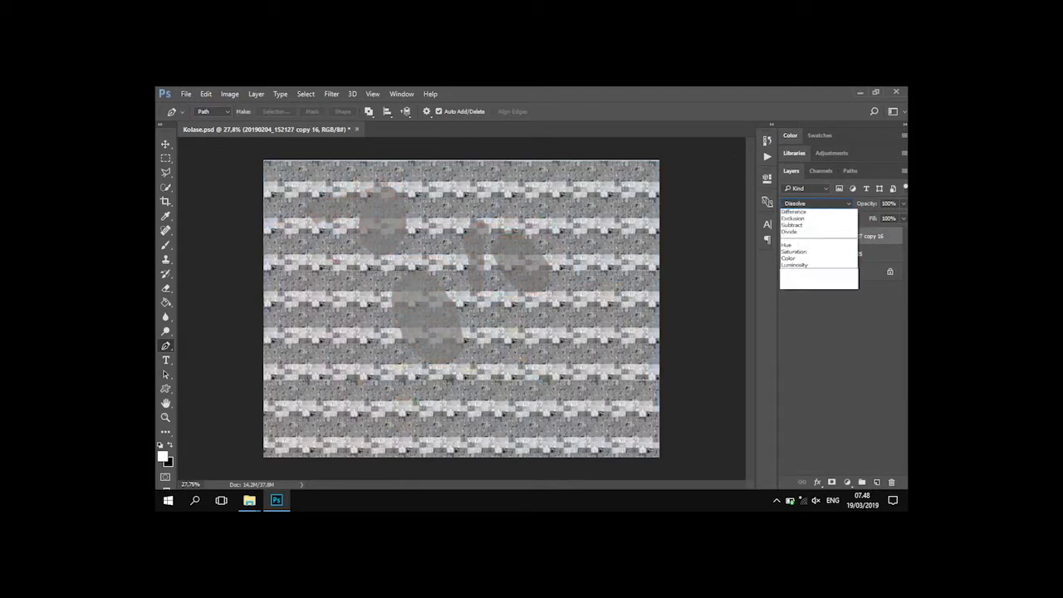
click(796, 310)
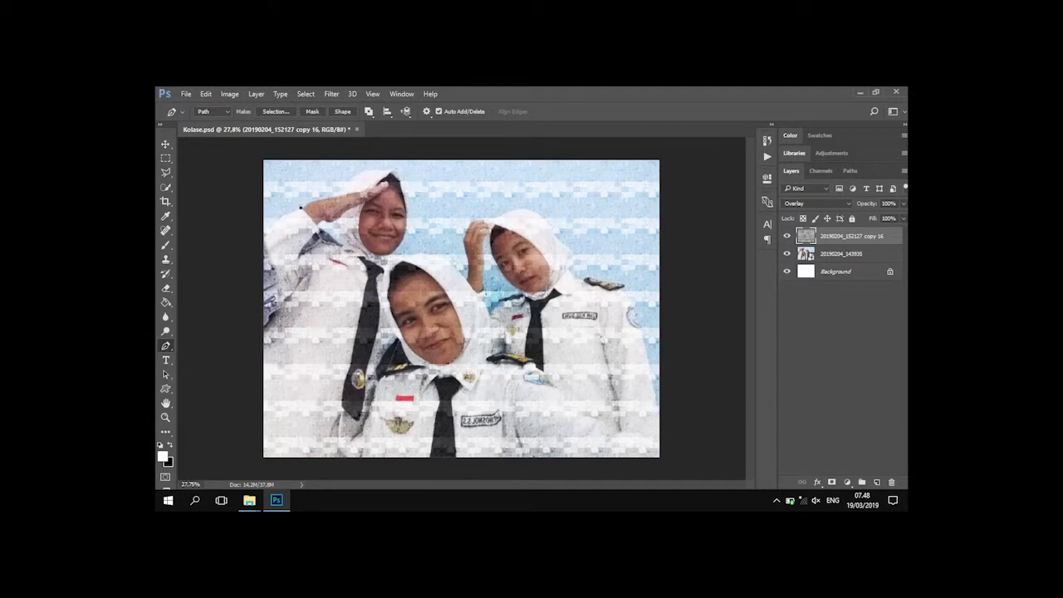
Step: Hide the mosaic layer and select the blue wall on the 20190204_143935 portrait layer with the Quick Selection tool
click(852, 253)
click(787, 236)
key(l)
key(w)
click(301, 207)
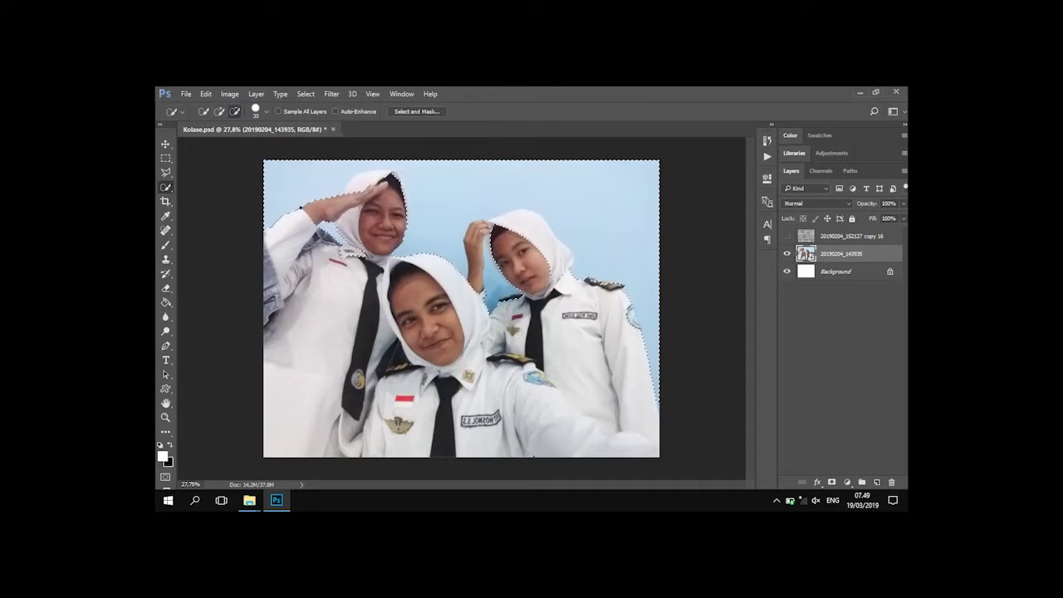
alt+click(301, 208)
key(ctrl+z)
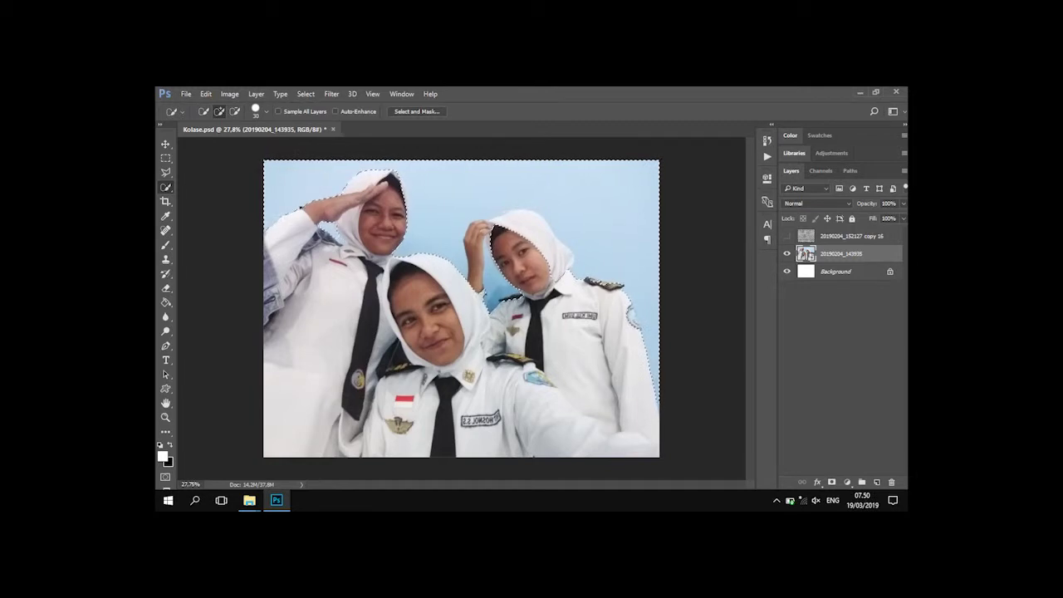
Step: Refine the wall selection around the saluting woman, adding the gap beside her collar and excluding the edge of her headscarf
scroll(332, 220, up, 5)
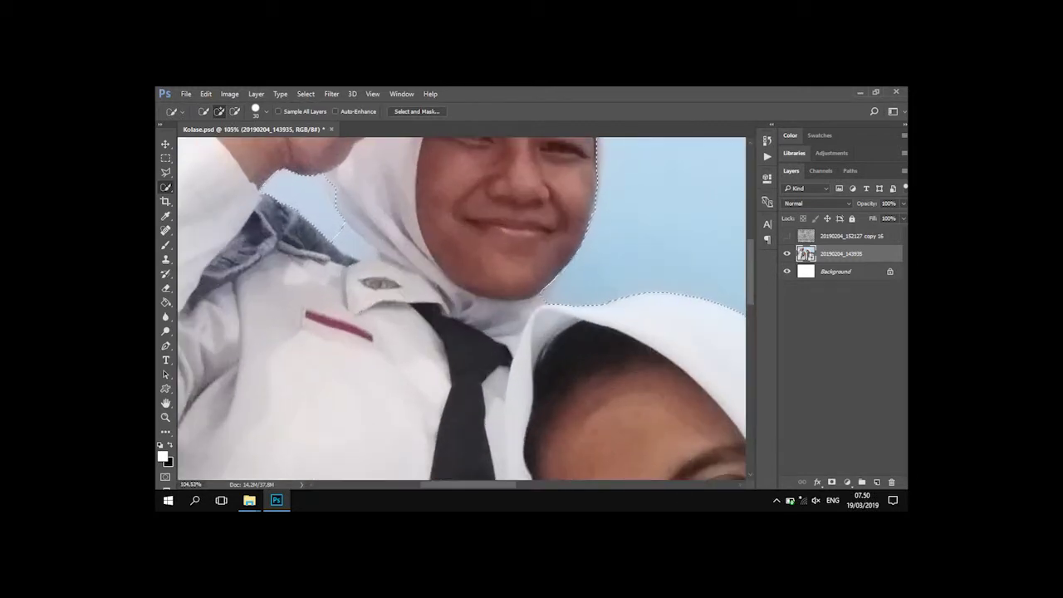
drag(339, 226, 356, 247)
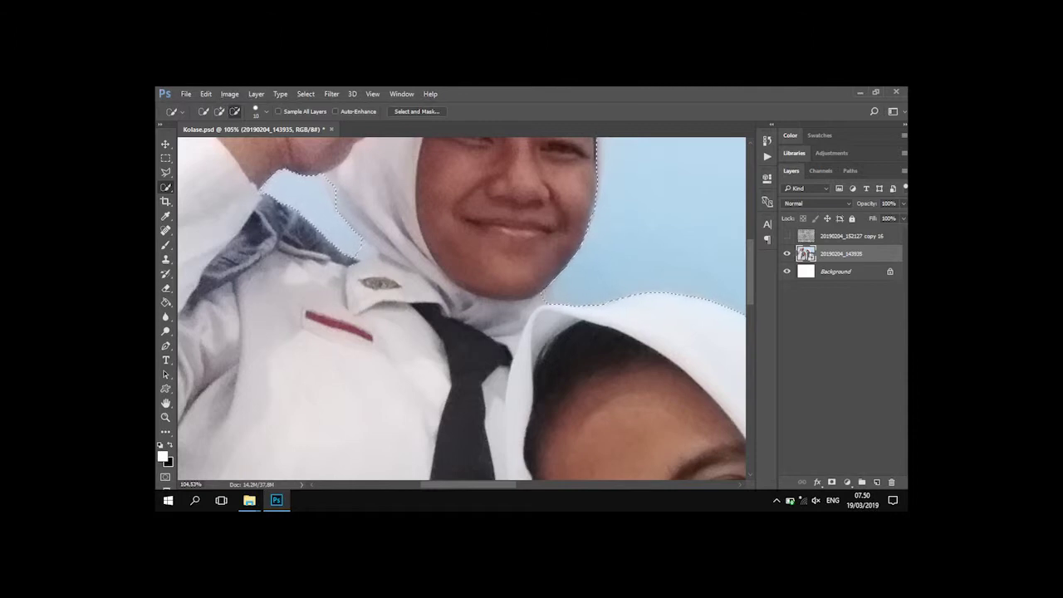
scroll(274, 249, down, 5)
scroll(332, 187, up, 6)
scroll(461, 307, up, 2)
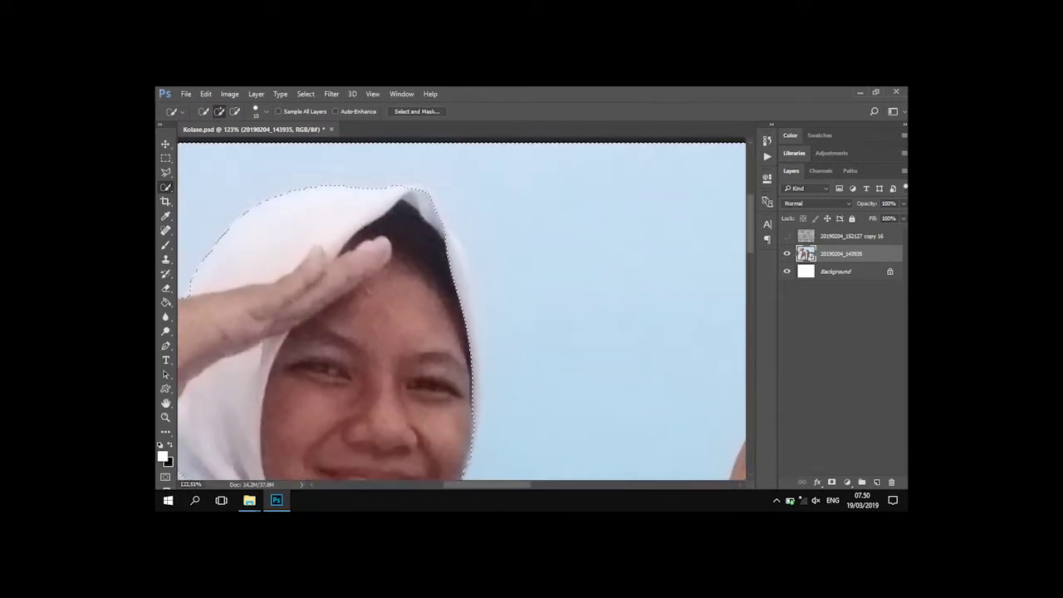
alt+click(456, 249)
drag(417, 439, 387, 368)
key(ctrl+alt+z)
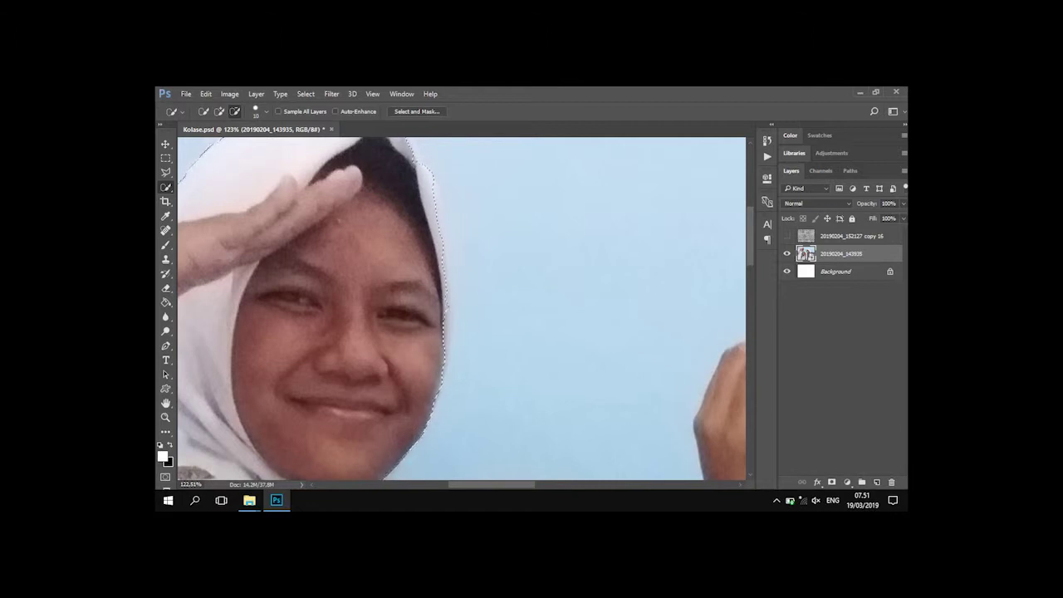
key(alt)
key(alt)
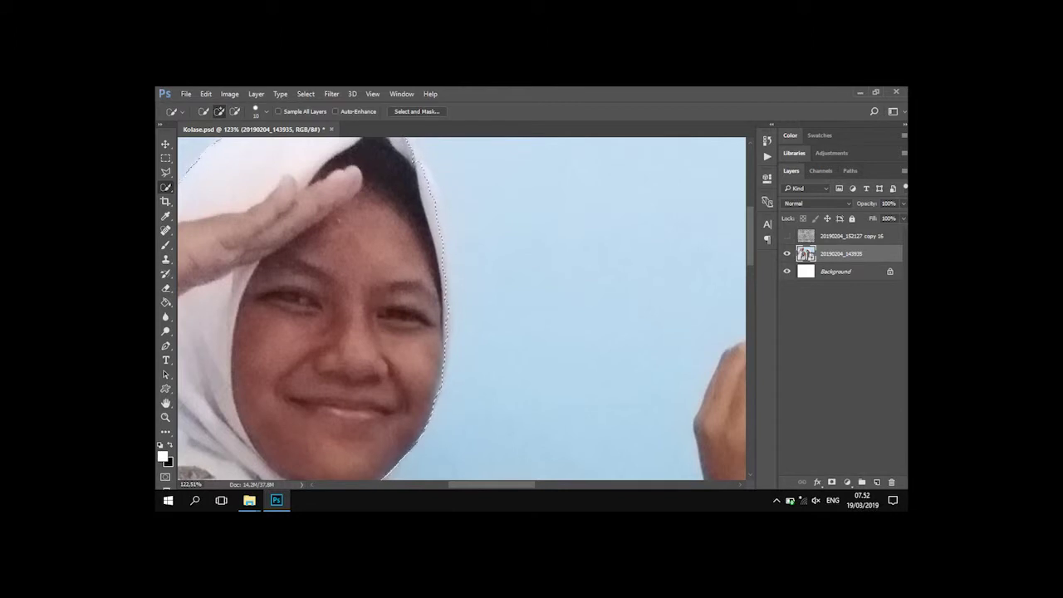
Step: Subtract the sleeve badge of the woman on the right from the wall selection
scroll(461, 308, down, 4)
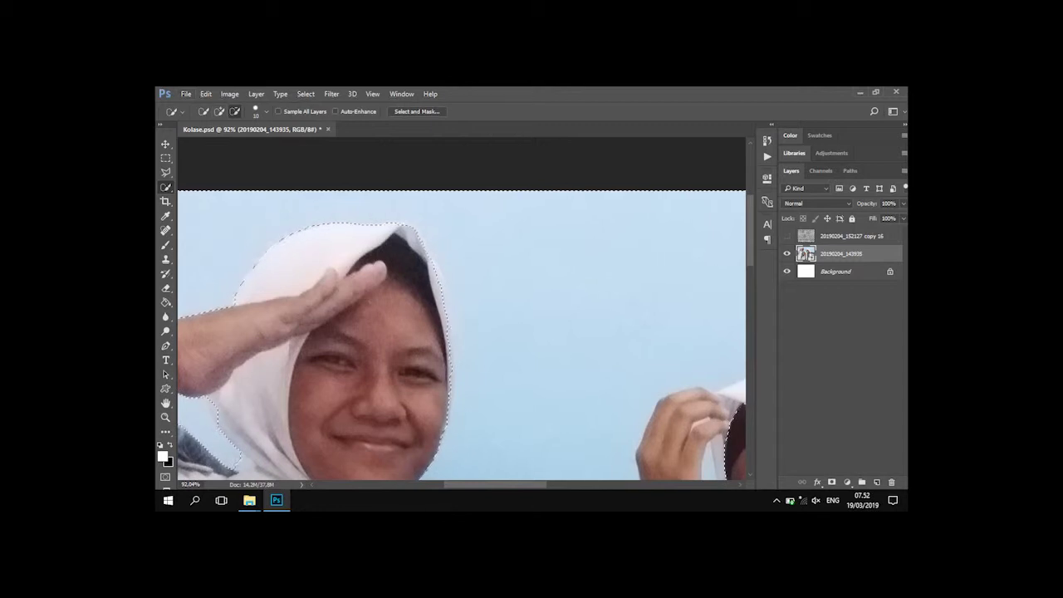
scroll(462, 307, down, 4)
scroll(462, 307, right, 3)
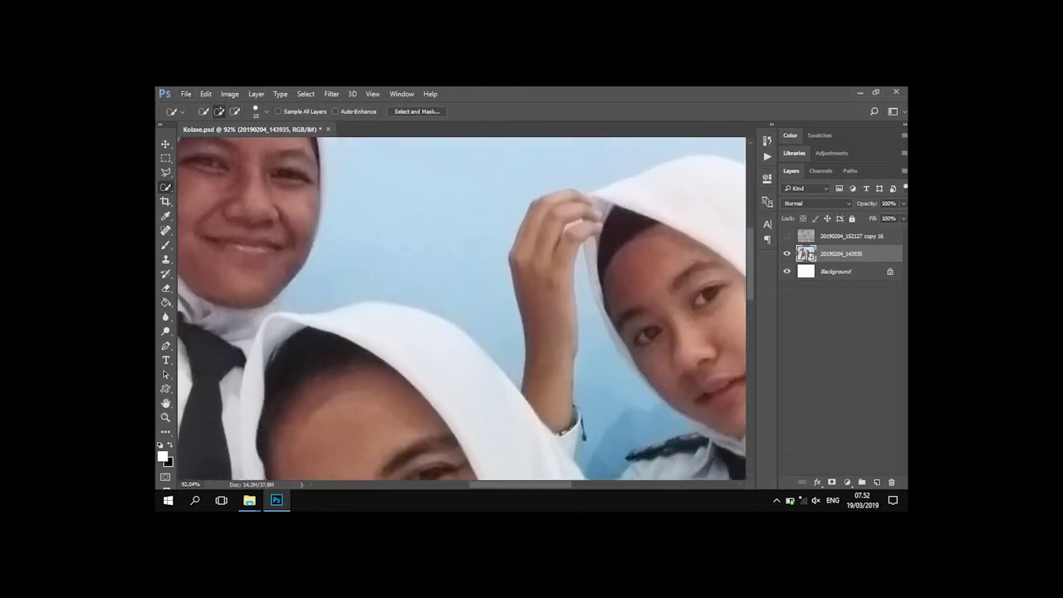
scroll(462, 308, down, 10)
scroll(637, 316, up, 14)
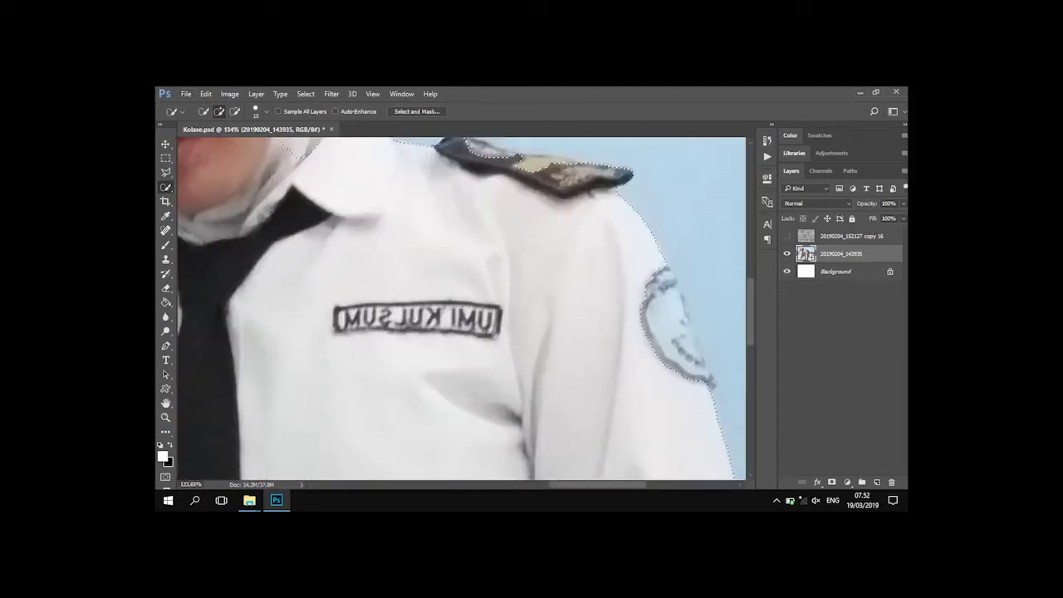
key(alt)
alt+click(665, 319)
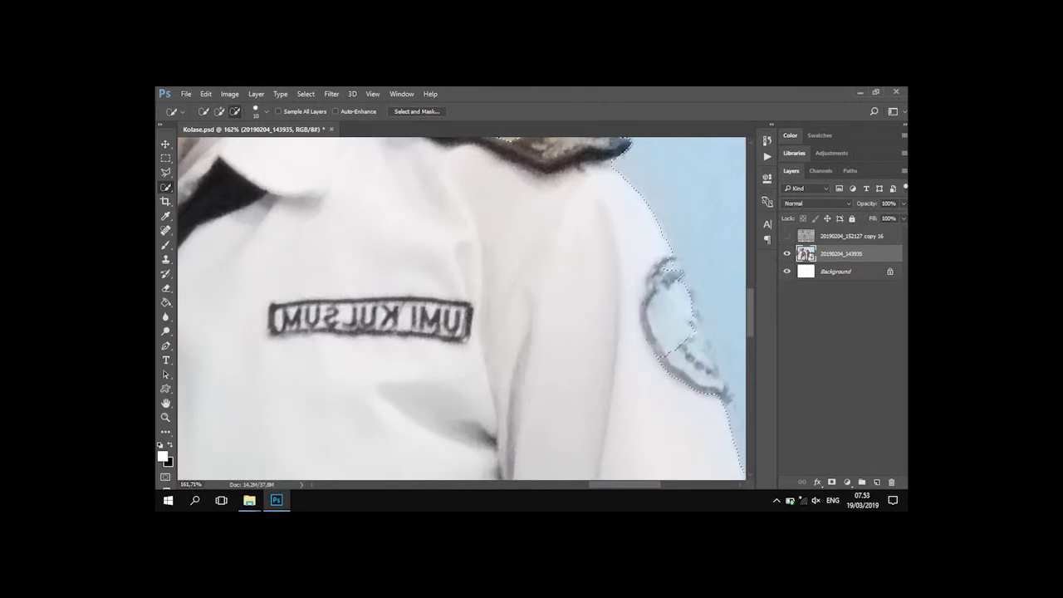
alt+click(691, 362)
alt+click(698, 323)
drag(697, 322, 627, 254)
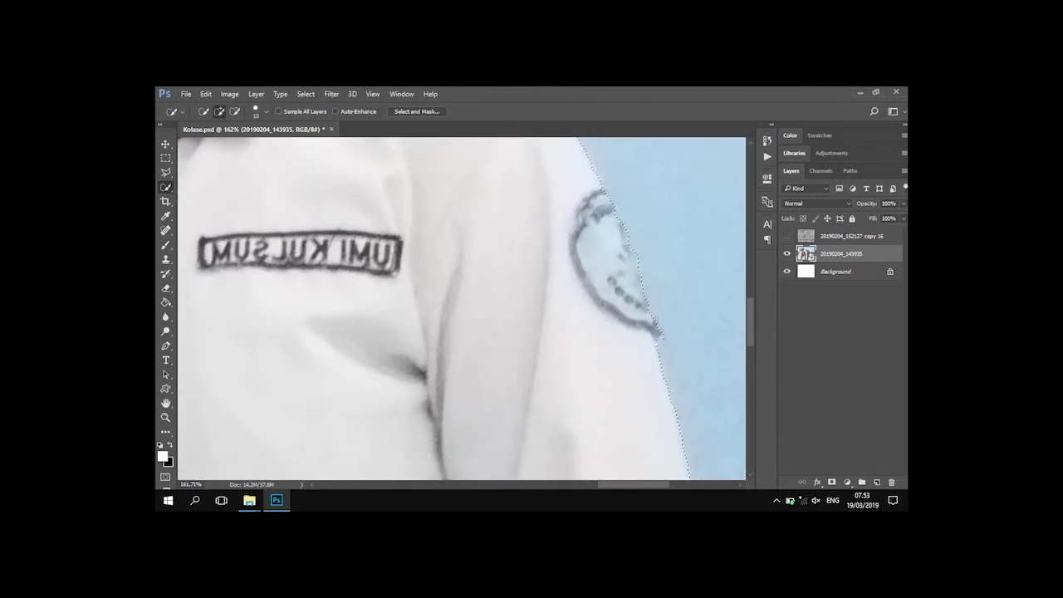
Step: Subtract the face and white headscarf of the woman on the right from the wall selection
scroll(484, 306, down, 5)
drag(404, 239, 576, 389)
scroll(576, 389, up, 2)
scroll(502, 303, up, 3)
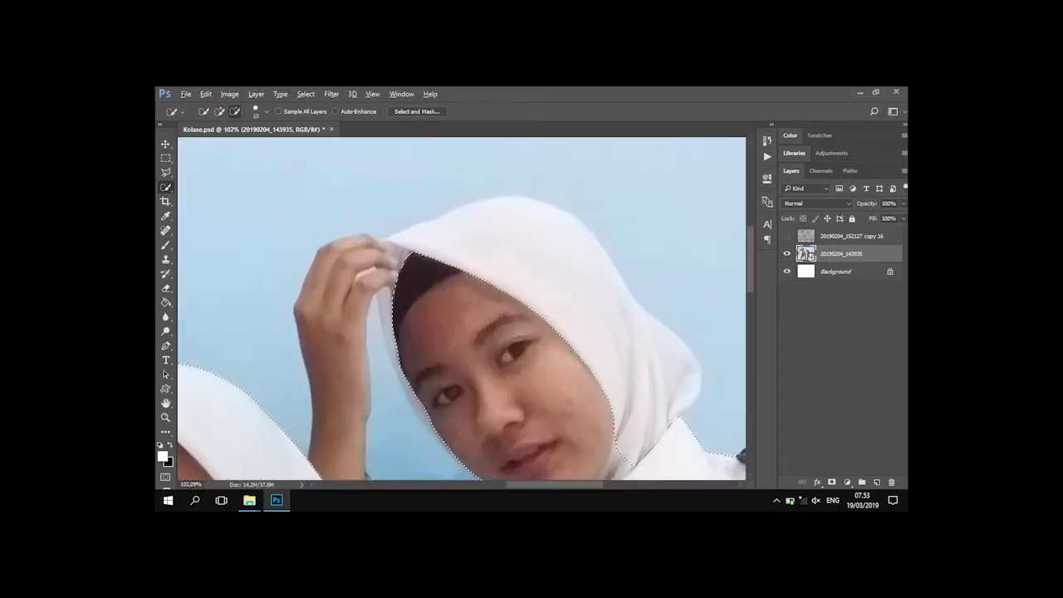
drag(581, 303, 627, 349)
scroll(462, 307, down, 3)
alt+click(420, 295)
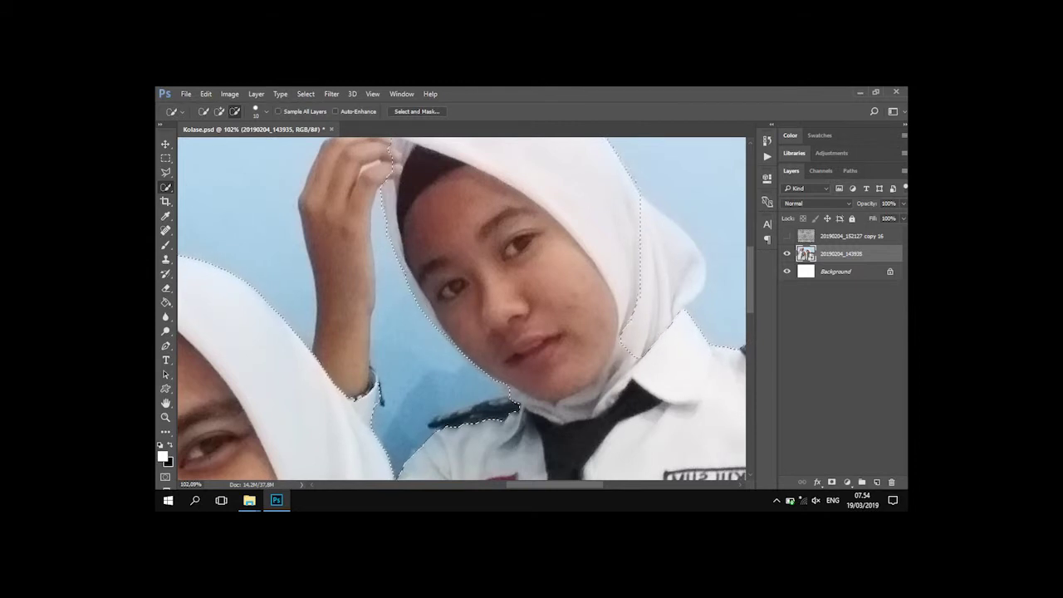
key(alt)
key(alt)
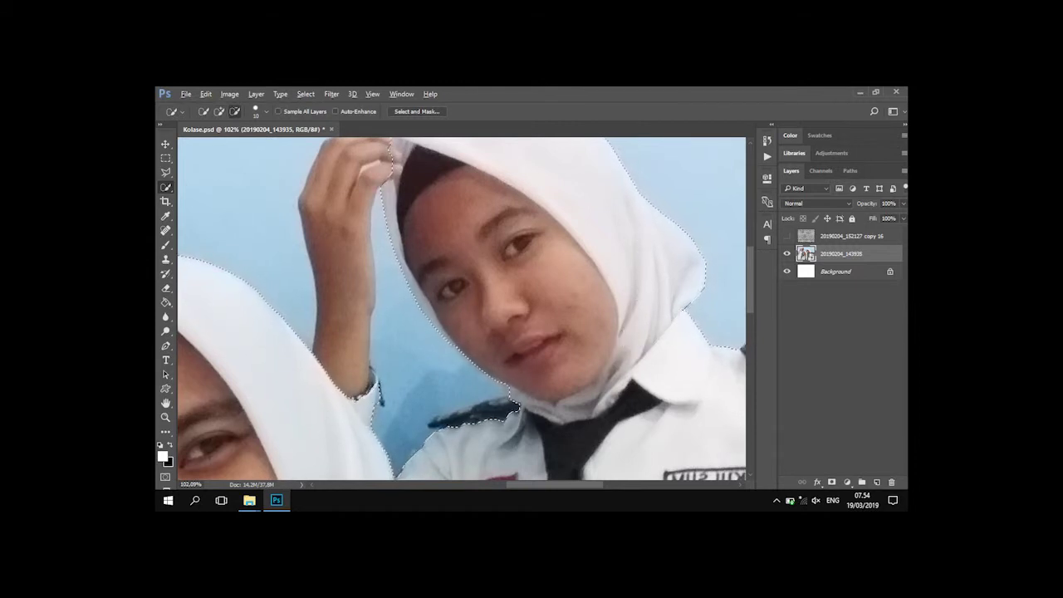
Step: Exclude the right woman's raised hand, forearm and shoulder epaulette from the wall selection, keeping the gap beside her face selected
scroll(461, 307, up, 4)
scroll(462, 307, left, 1)
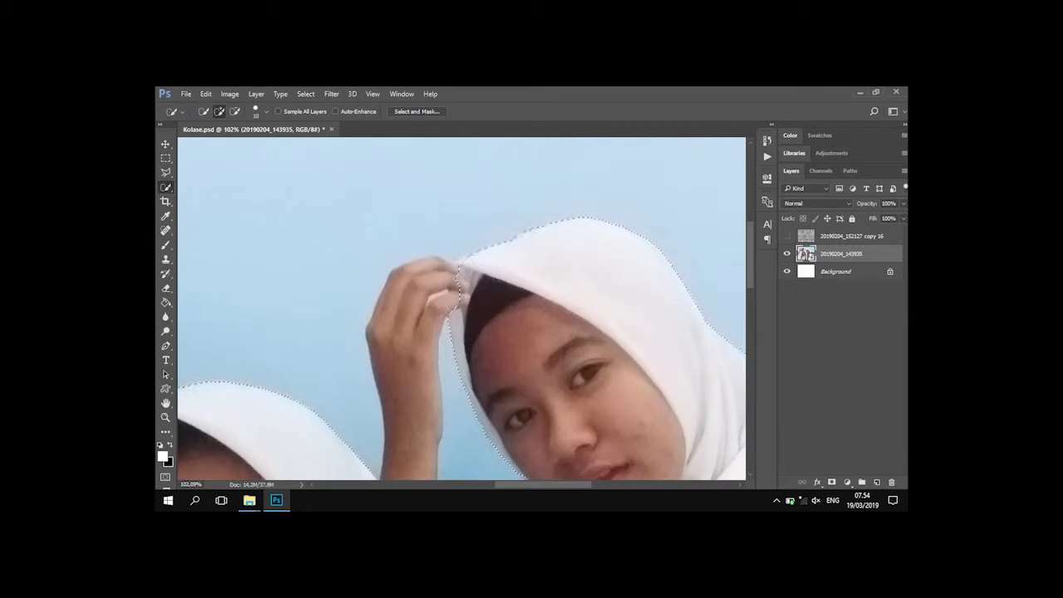
key(super)
click(355, 289)
scroll(461, 307, down, 4)
key(alt)
alt+click(469, 241)
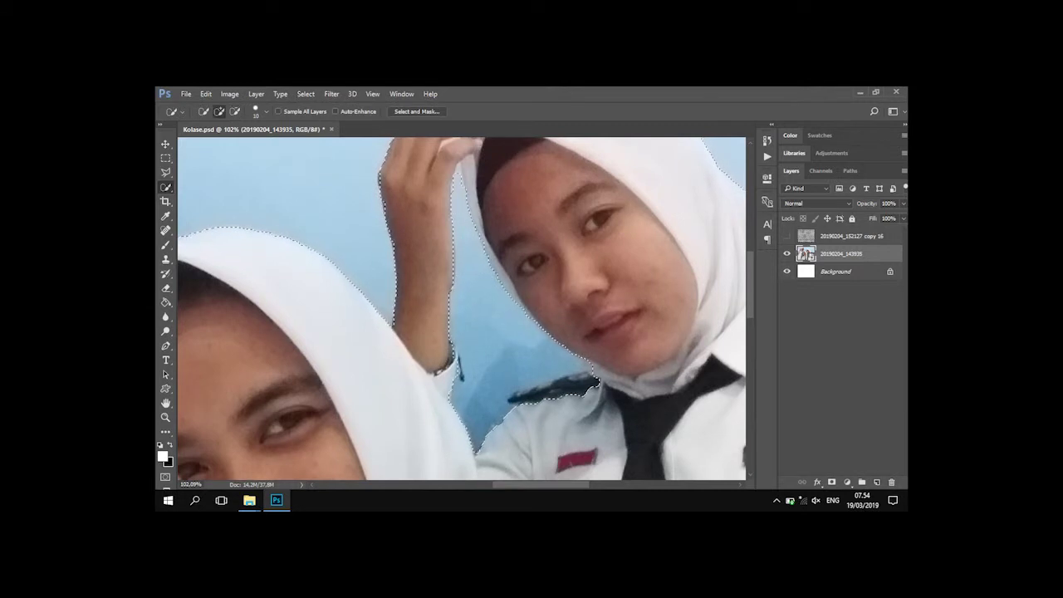
drag(581, 387, 520, 397)
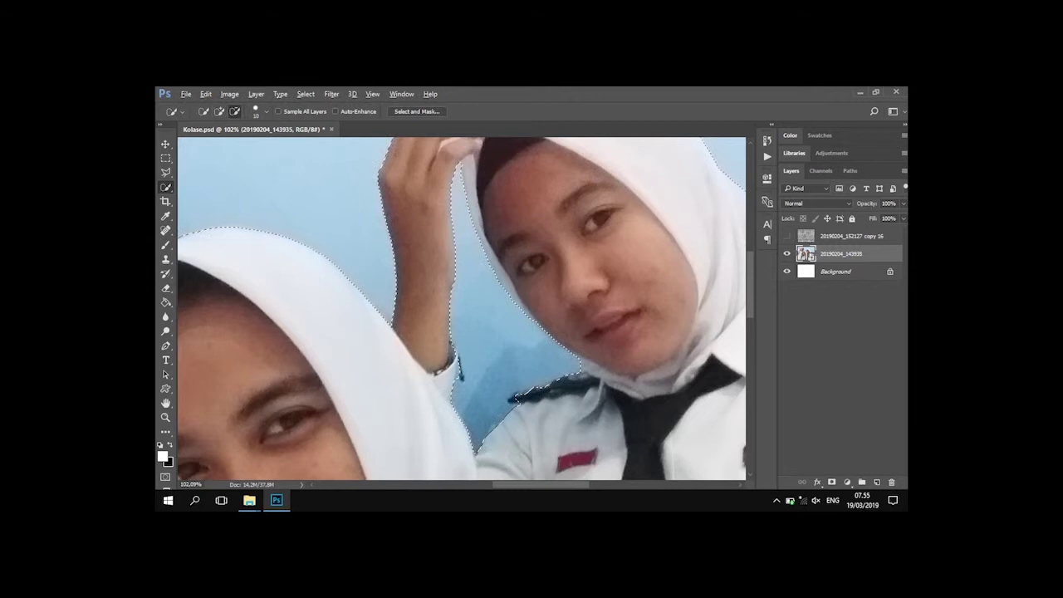
Step: Copy the selected blue wall to a new layer
scroll(518, 399, down, 6)
scroll(462, 308, up, 1)
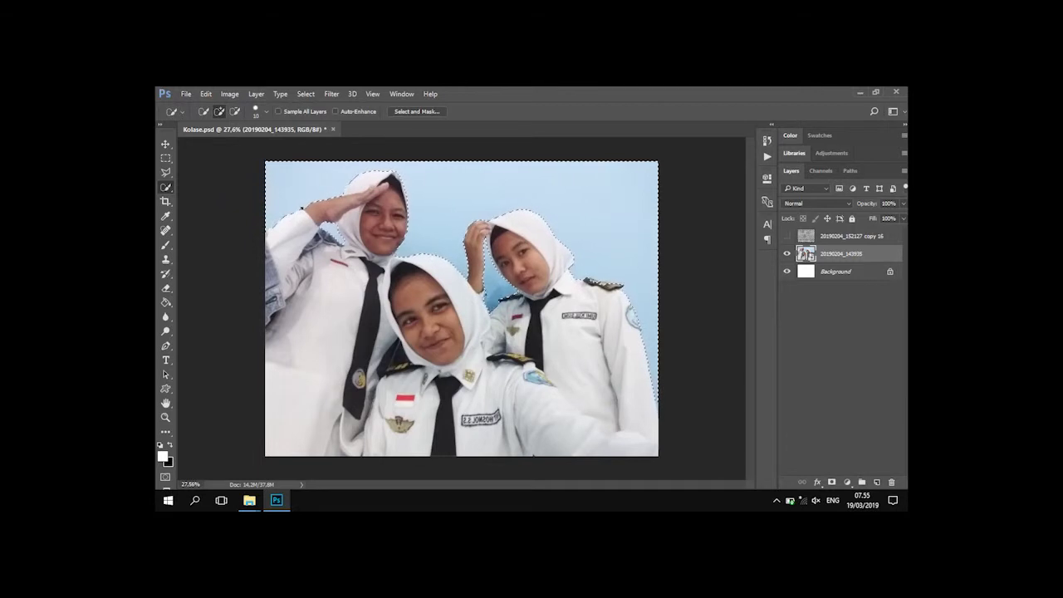
right_click(454, 213)
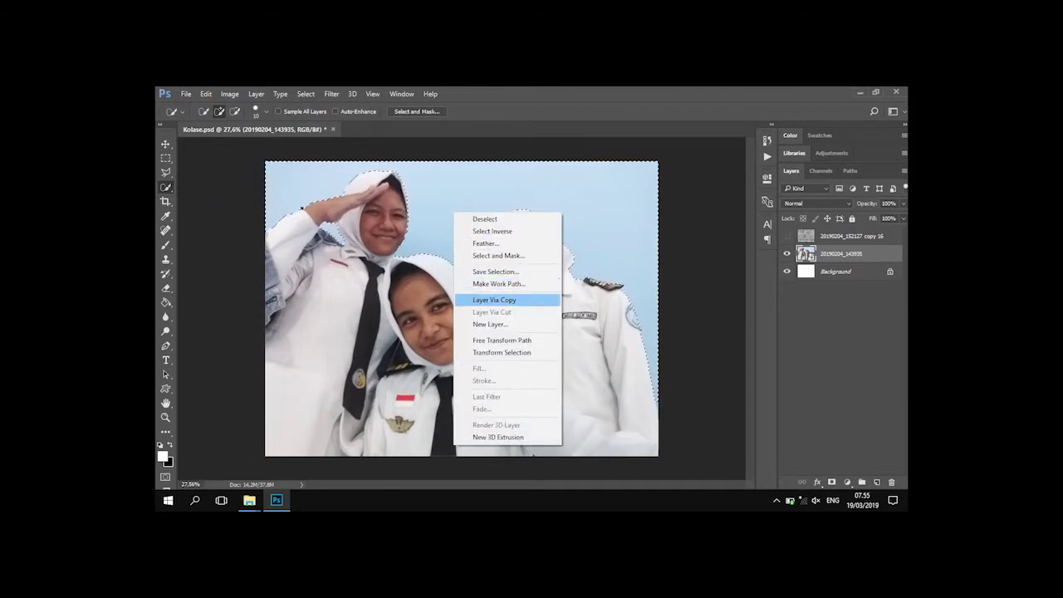
click(499, 300)
Step: Load the copied wall layer's outline as a selection and invert it to select the three women
click(787, 271)
click(841, 271)
key(ctrl+a)
click(842, 253)
ctrl+click(805, 253)
click(279, 94)
mouse_move(306, 94)
click(319, 137)
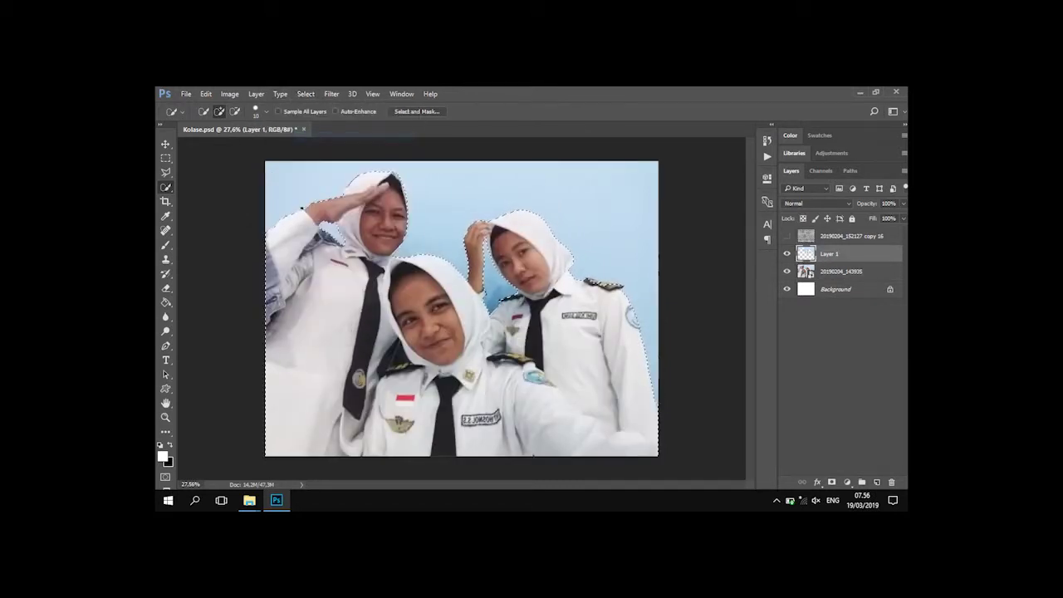
Step: Step back through the history to restore the selection outline around the women, with the 20190204_143935 portrait layer active
scroll(587, 282, up, 8)
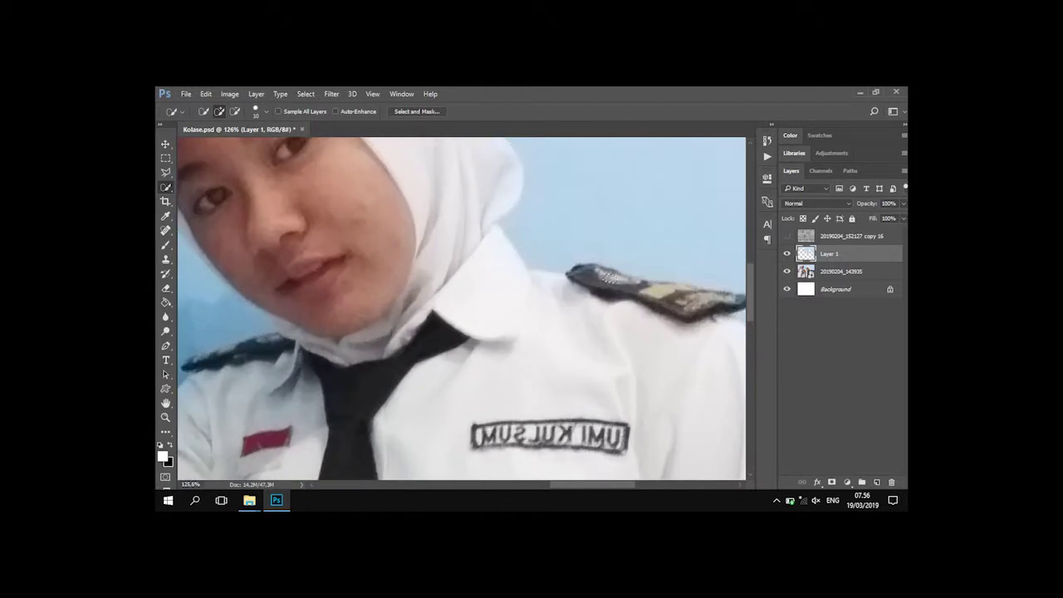
click(186, 94)
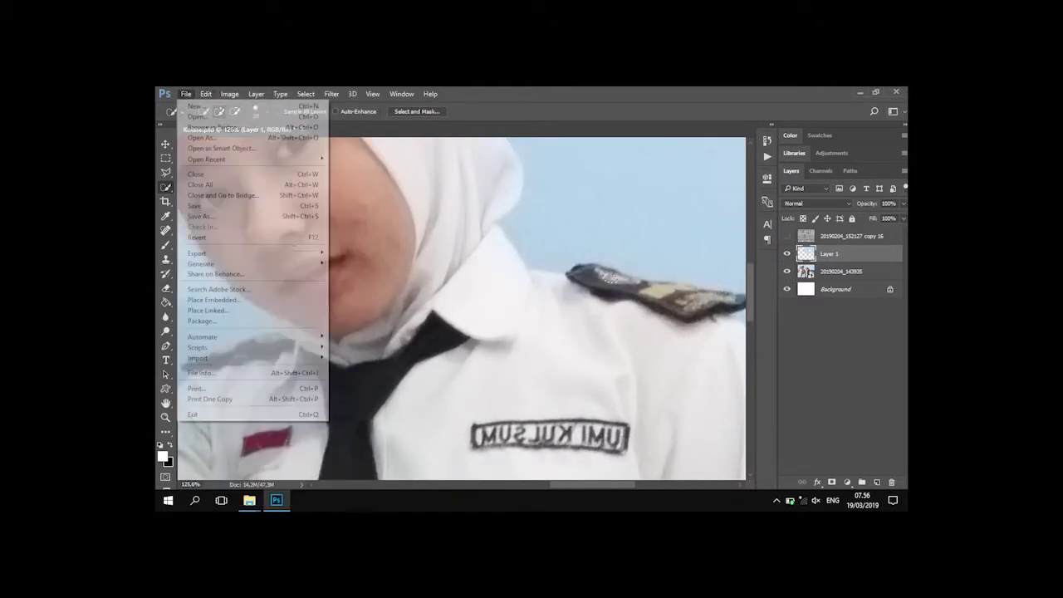
mouse_move(206, 94)
click(249, 124)
click(205, 93)
click(249, 124)
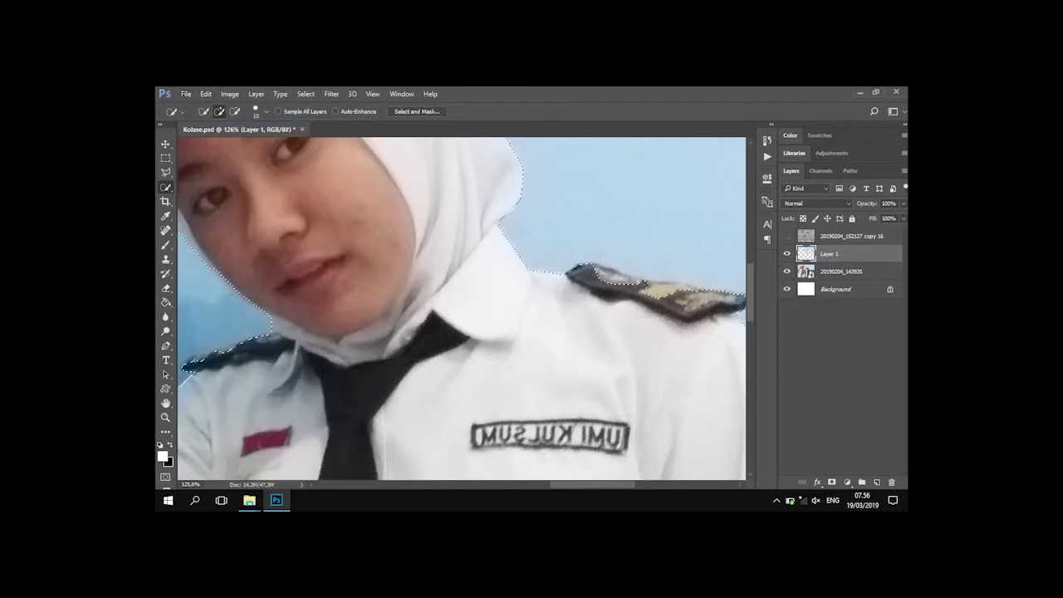
key(ctrl+alt+z)
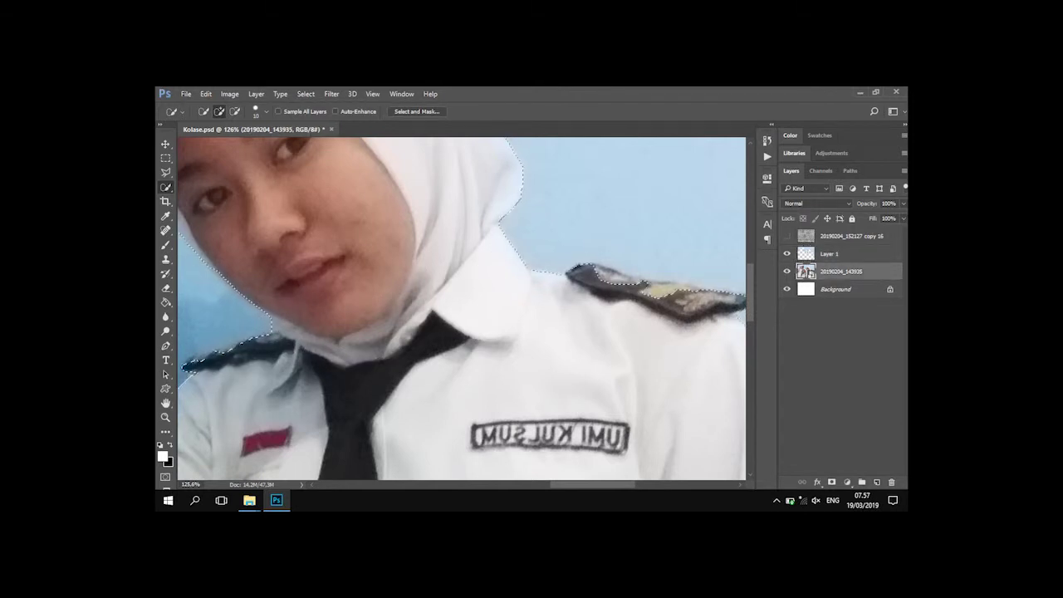
Step: Step back through the history to the blue wall selection as it was before the wall was copied to a new layer
scroll(631, 241, down, 7)
scroll(631, 241, up, 7)
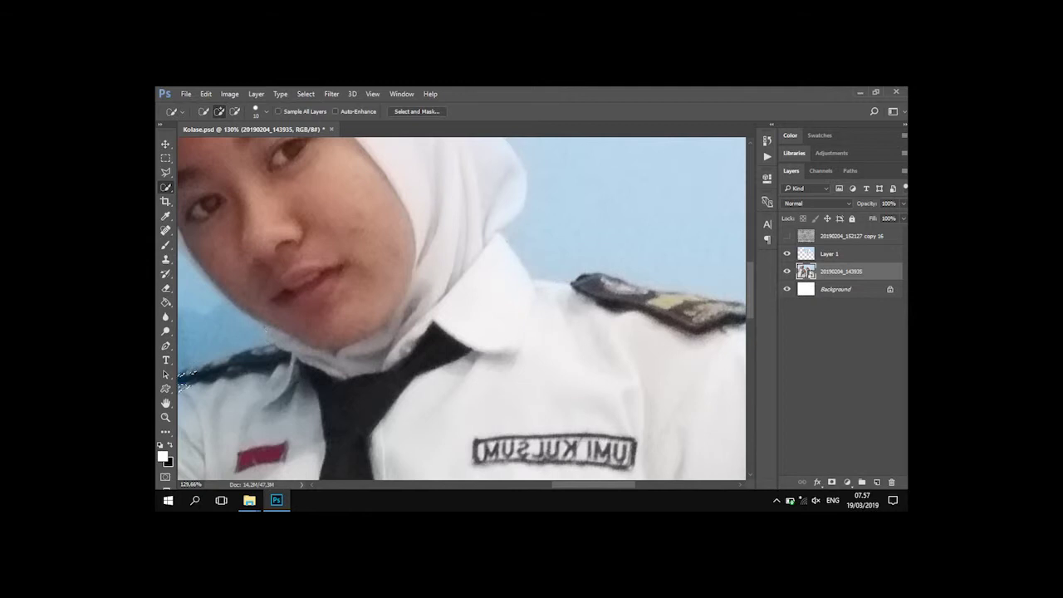
scroll(461, 307, down, 4)
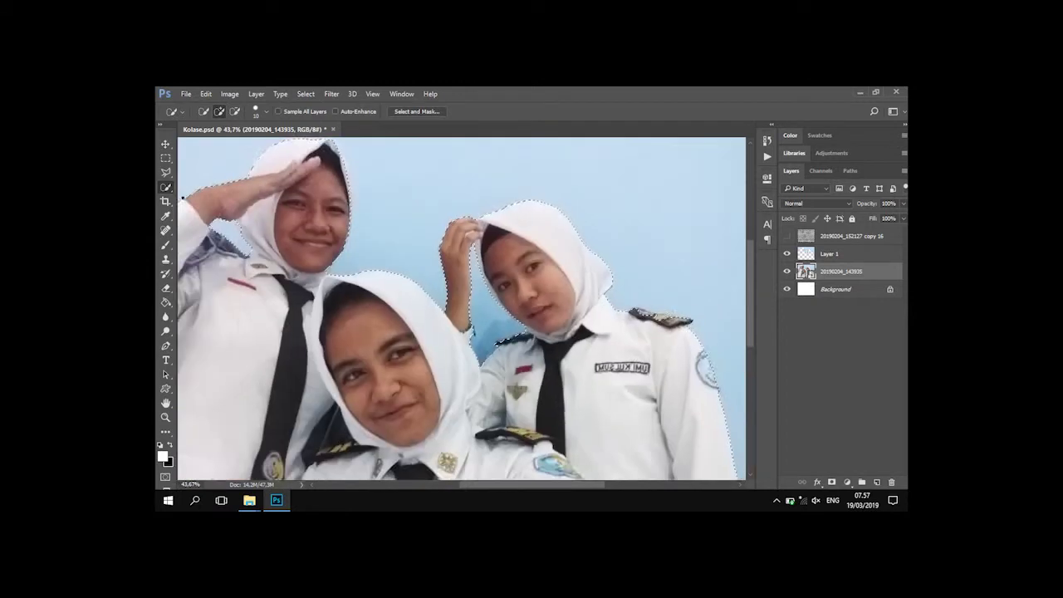
scroll(461, 307, up, 3)
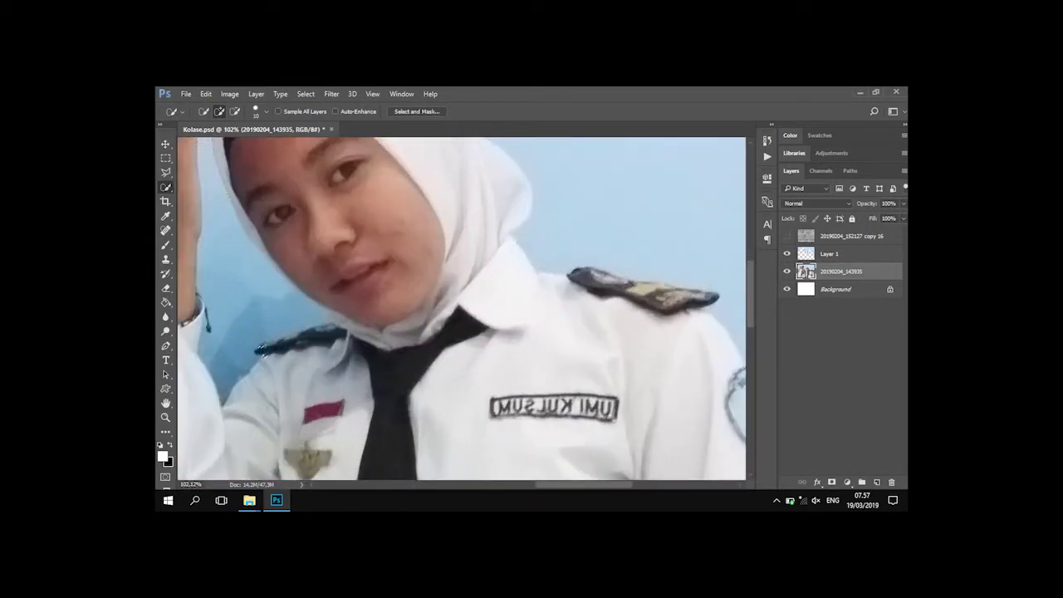
scroll(213, 187, down, 3)
key(ctrl+alt+z)
key(ctrl+alt+z)
key(ctrl+alt+z)
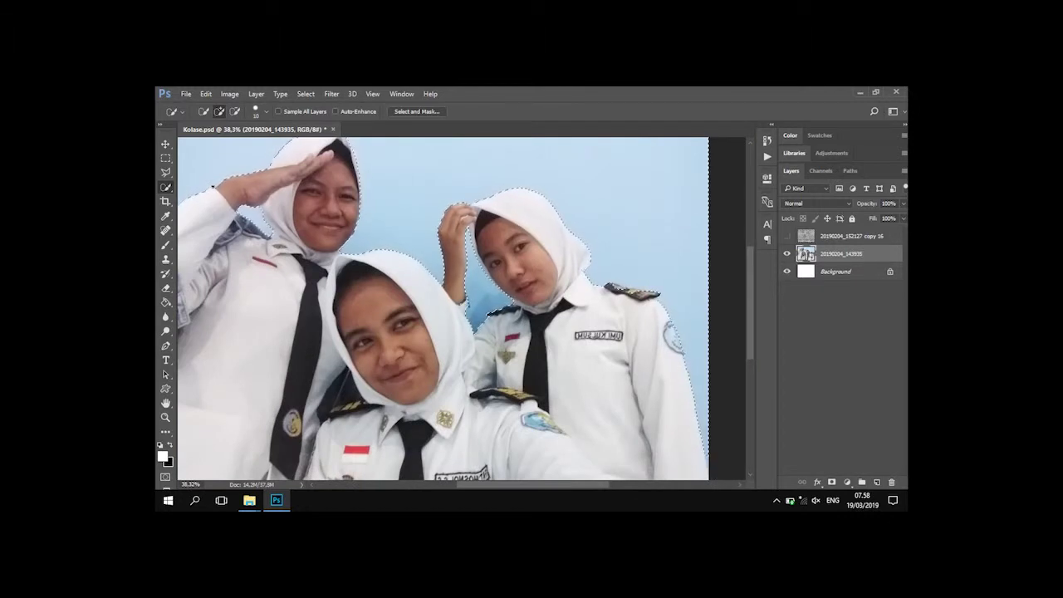
Step: Exclude the right woman's shoulder epaulette from the wall selection and copy the selected wall to a new layer
scroll(614, 282, up, 5)
key(alt)
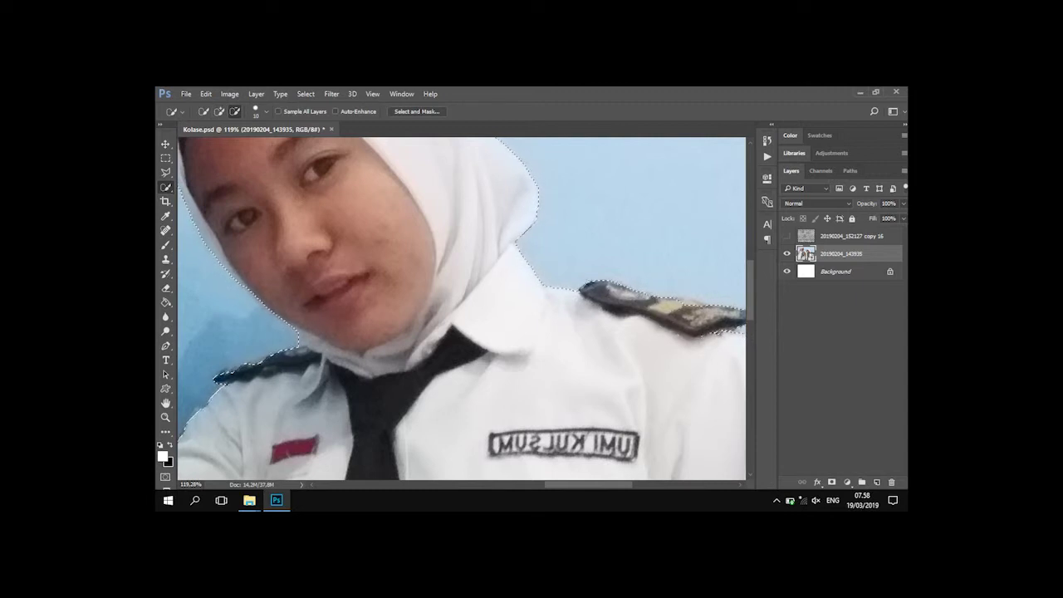
drag(585, 290, 457, 281)
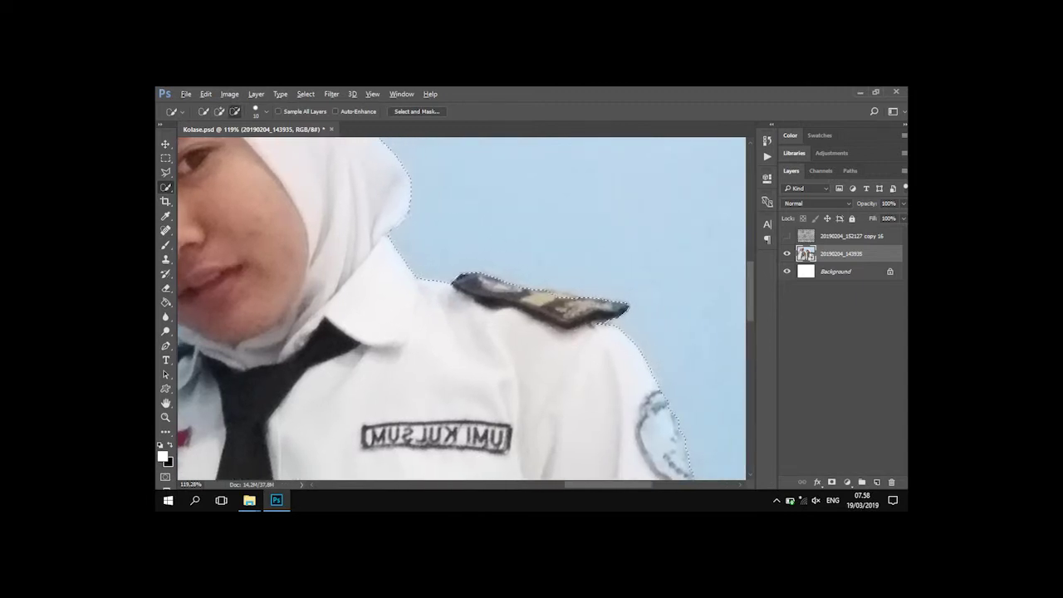
scroll(564, 319, down, 1)
scroll(564, 258, up, 1)
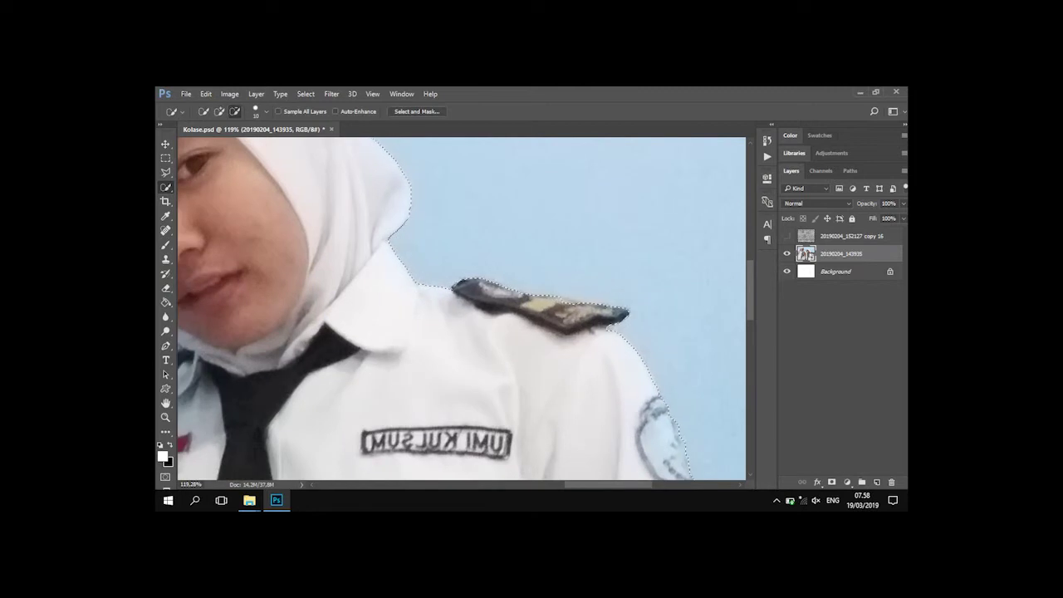
scroll(462, 308, down, 5)
right_click(562, 257)
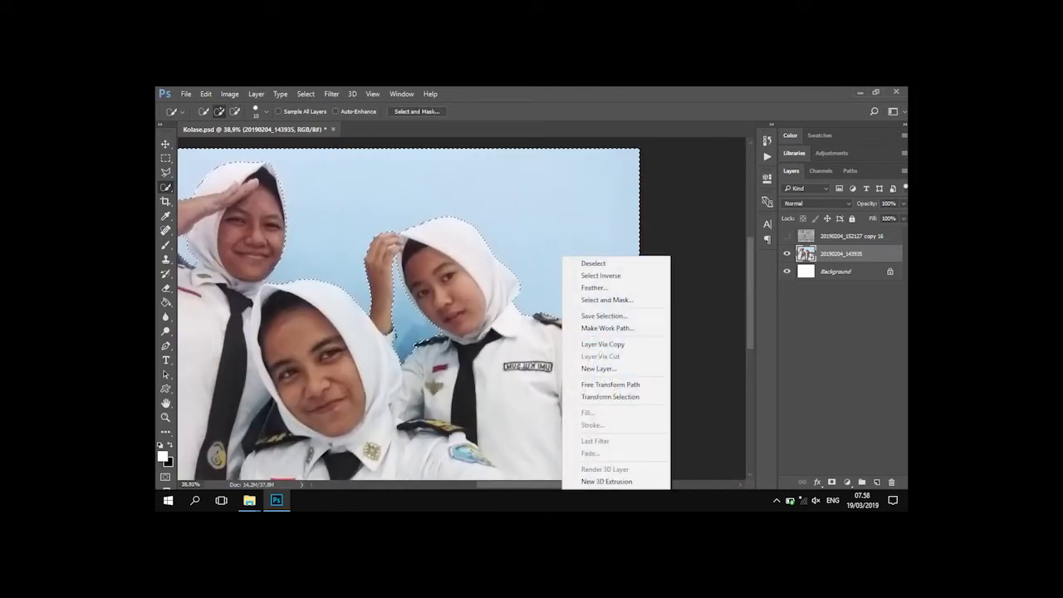
click(602, 344)
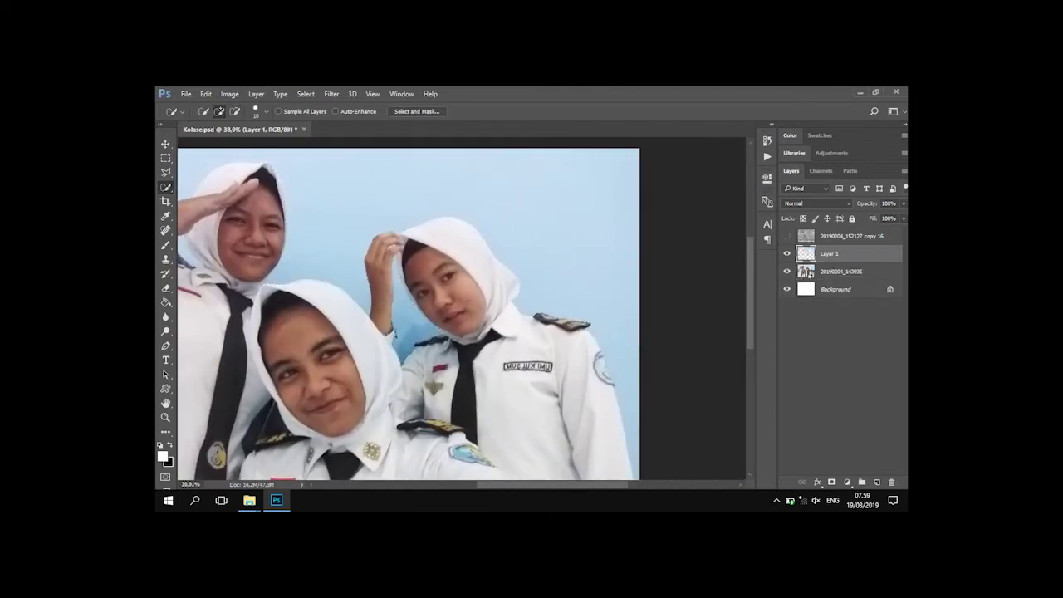
Step: Load the wall outline as a selection with the 20190204_143935 portrait layer active and invert it to select the three women
ctrl+click(806, 271)
click(205, 94)
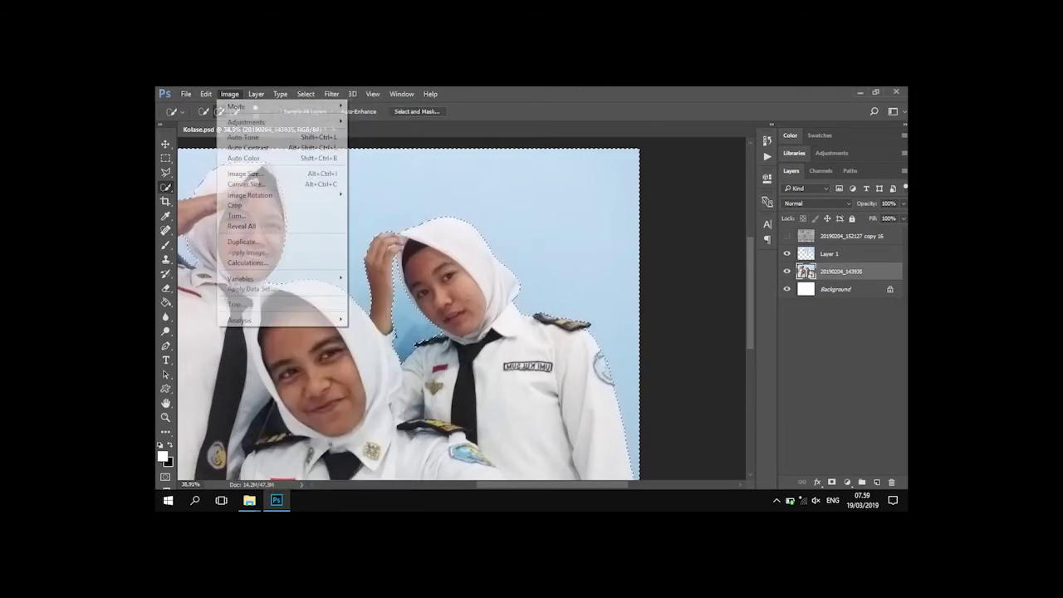
click(205, 94)
click(256, 93)
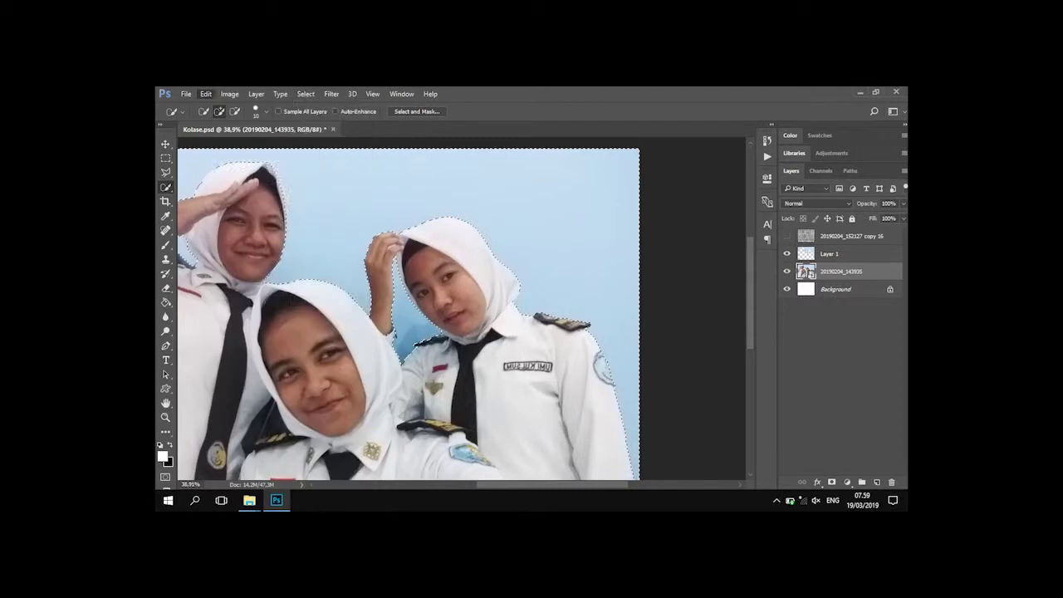
click(256, 94)
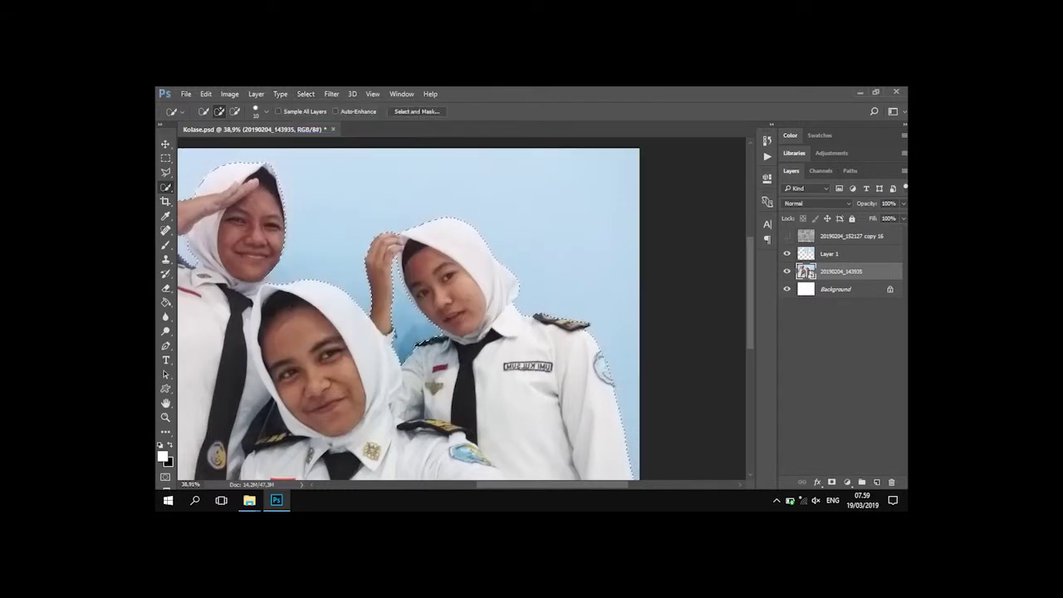
Step: Copy the three women to a new layer and hide the wall copy and the 20190204_143935 portrait layer
right_click(427, 254)
click(466, 348)
click(786, 289)
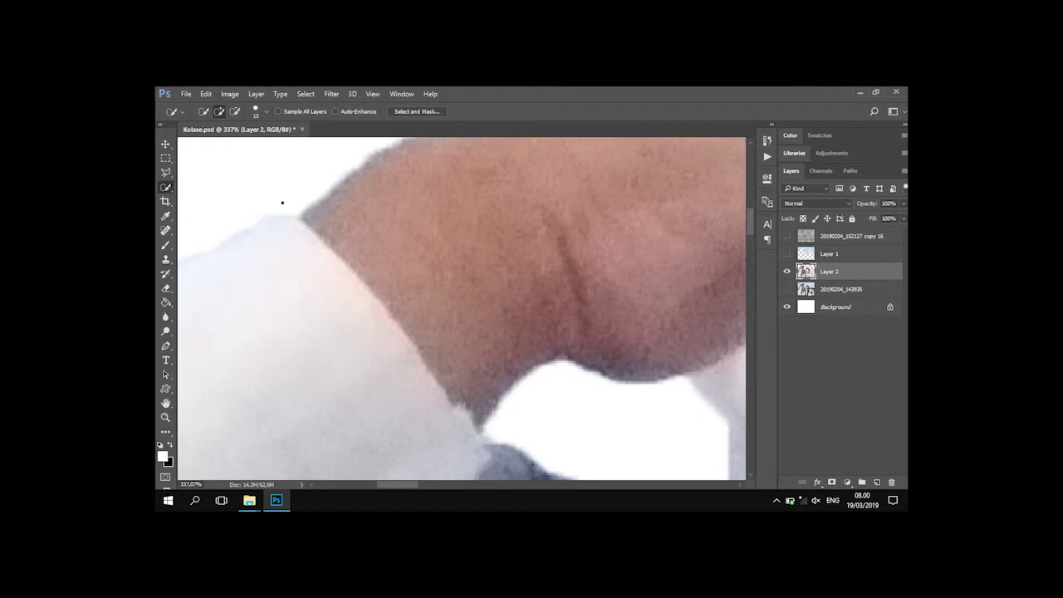
Step: Select the women's outline on Layer 2 and try a Levels adjustment of its shadows and highlights
scroll(282, 202, down, 10)
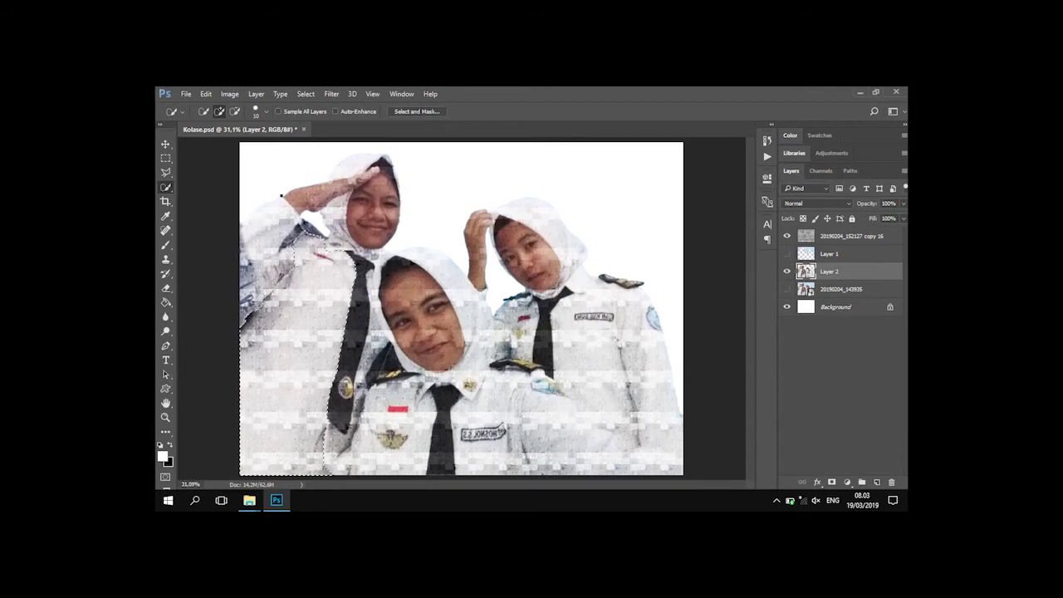
click(282, 196)
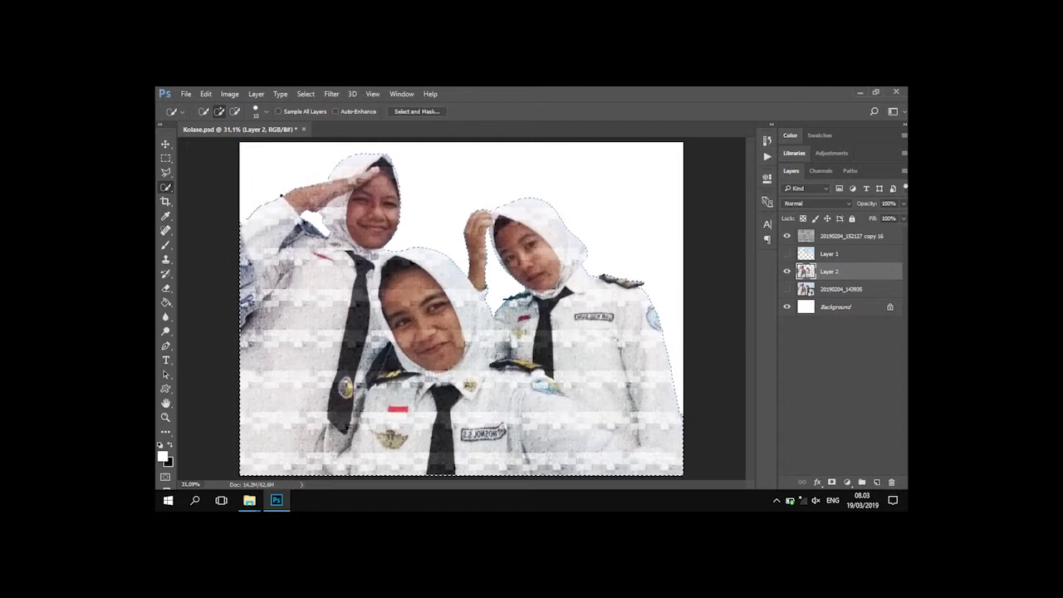
key(ctrl+l)
mouse_move(616, 307)
mouse_down()
mouse_move(701, 308)
mouse_move(616, 308)
mouse_up()
mouse_move(755, 308)
mouse_down()
mouse_move(670, 308)
mouse_move(752, 308)
mouse_up()
drag(616, 308, 690, 307)
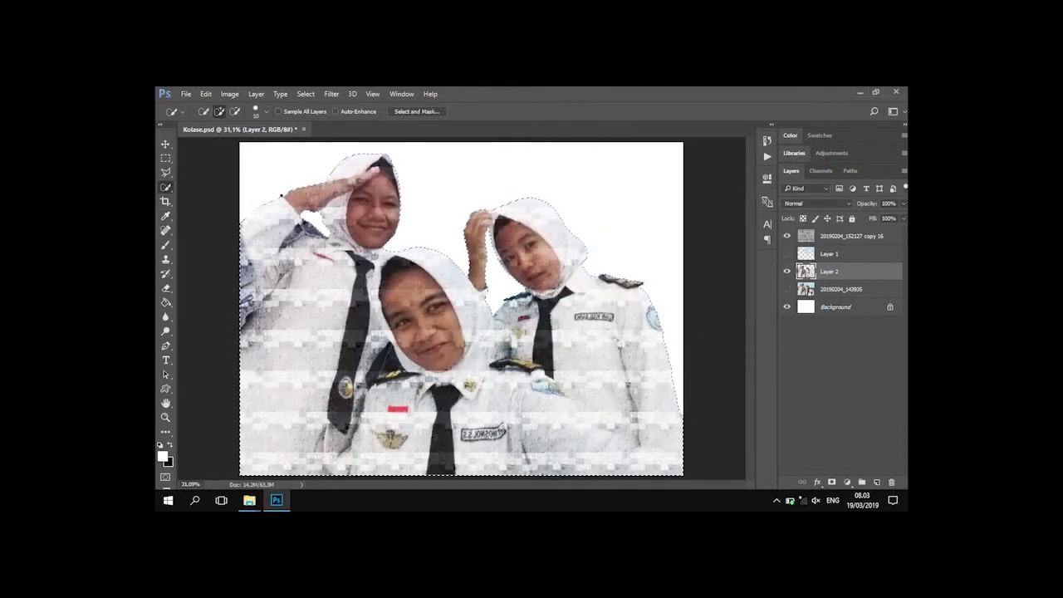
Step: Try to free-transform the 20190204_152127 copy 16 tile layer
click(851, 236)
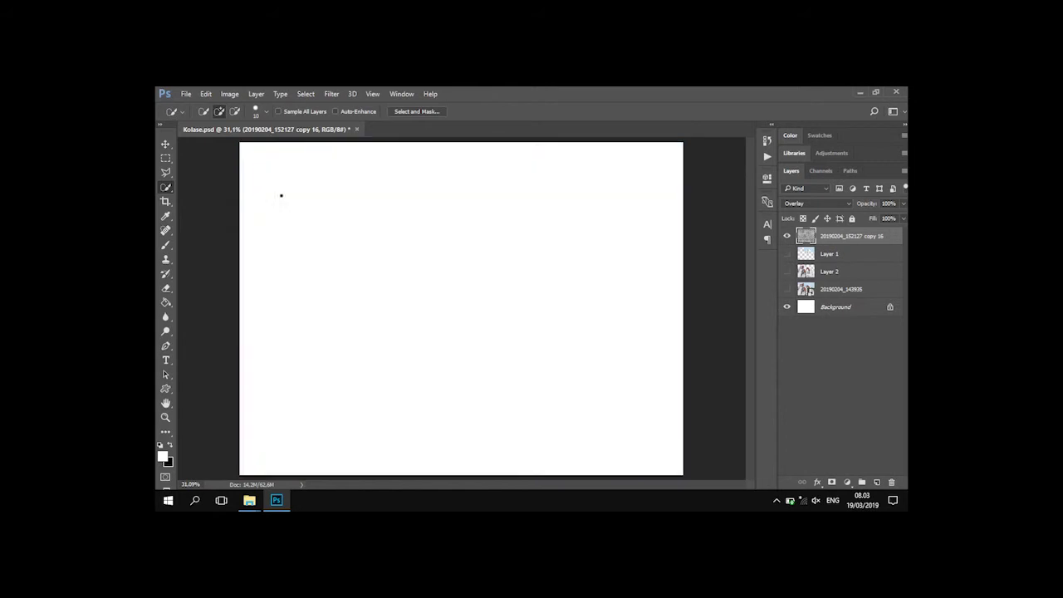
key(v)
key(ctrl+t)
key(Return)
key(ctrl+t)
key(Return)
key(ctrl+z)
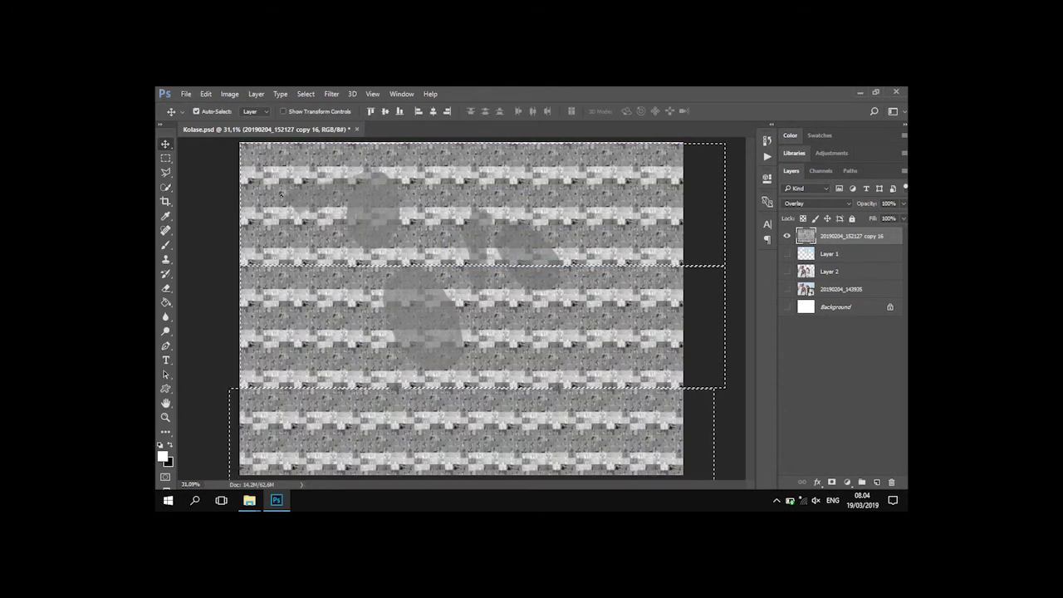
Step: Clear the selection and show Layer 2 and the Background beneath the tiles, keeping the 20190204_143935 portrait layer hidden
key(ctrl+d)
drag(787, 271, 787, 306)
click(787, 289)
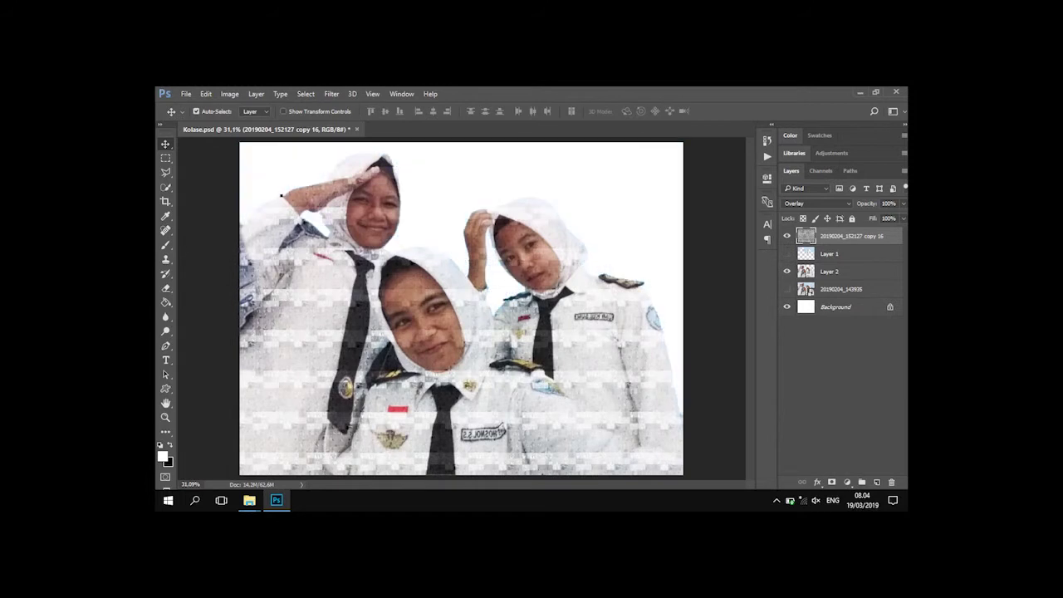
Step: Examine how the mosaic tiles blend over the three women's faces and uniforms, both close up and in the whole picture
key(p)
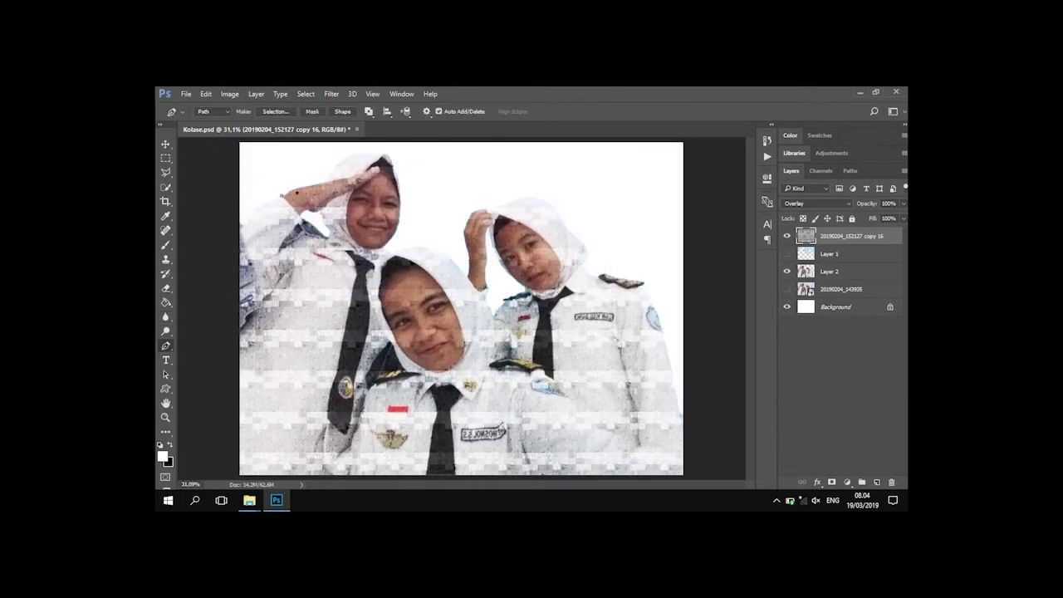
scroll(461, 308, down, 2)
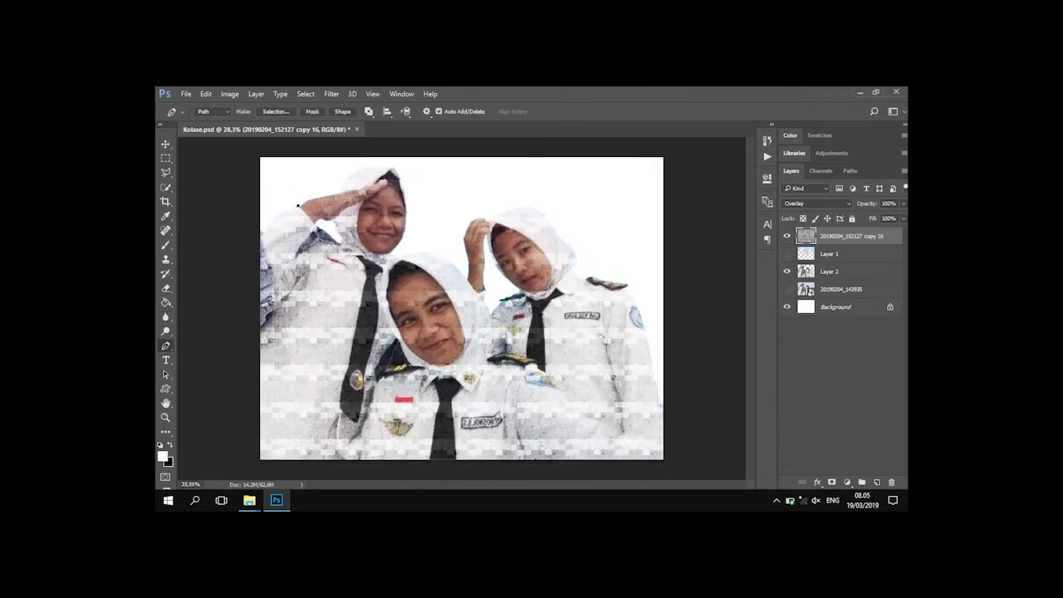
scroll(461, 308, up, 4)
scroll(461, 308, down, 5)
scroll(461, 308, up, 3)
scroll(461, 308, down, 3)
scroll(461, 308, up, 1)
key(v)
scroll(461, 308, up, 2)
scroll(461, 308, up, 1)
scroll(461, 308, down, 3)
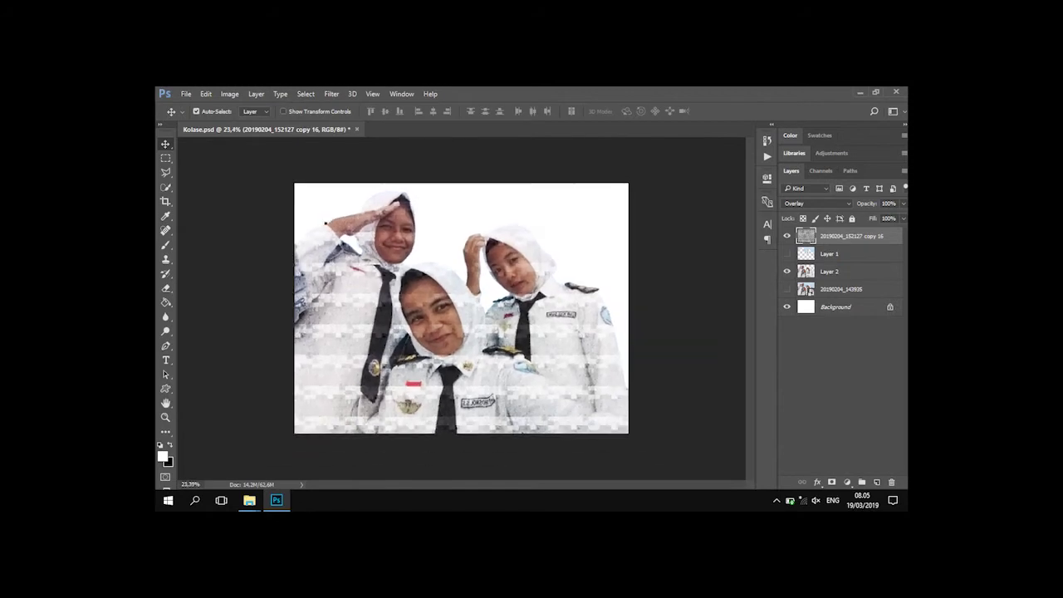
scroll(435, 313, up, 10)
scroll(435, 313, down, 10)
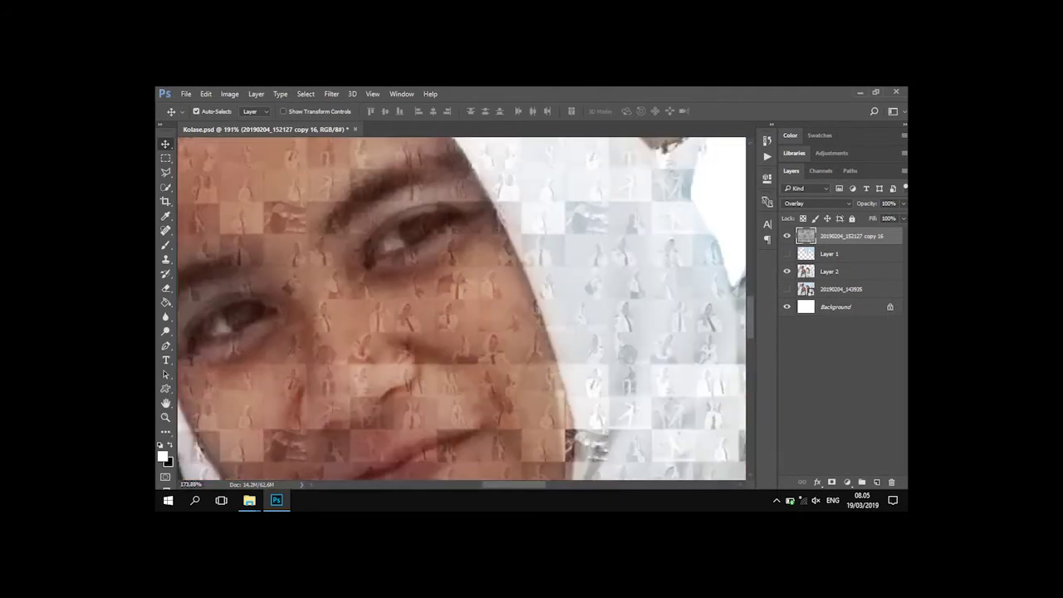
scroll(435, 313, up, 4)
scroll(538, 355, up, 1)
scroll(498, 316, down, 6)
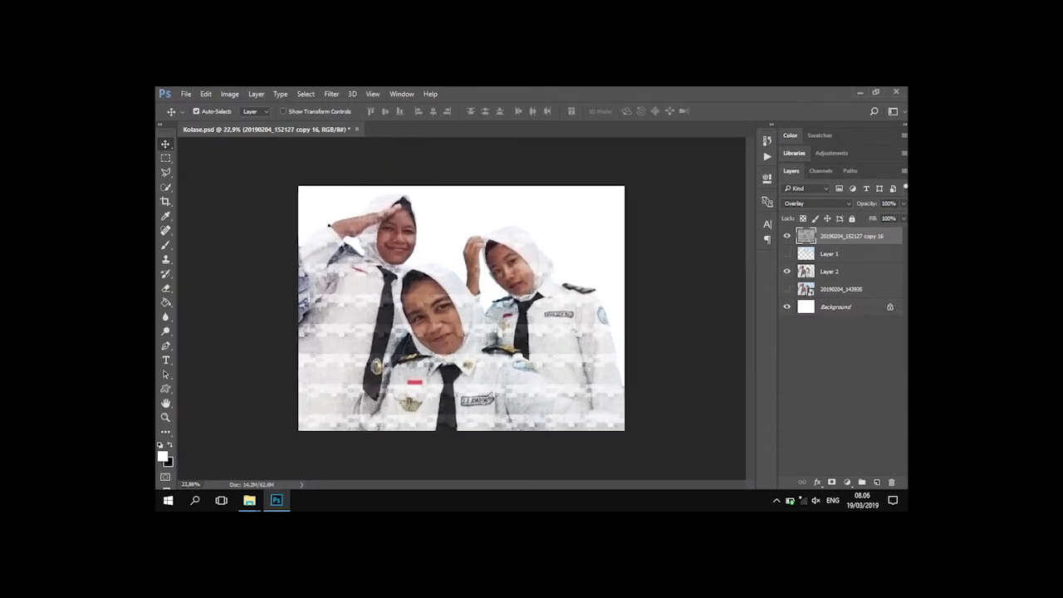